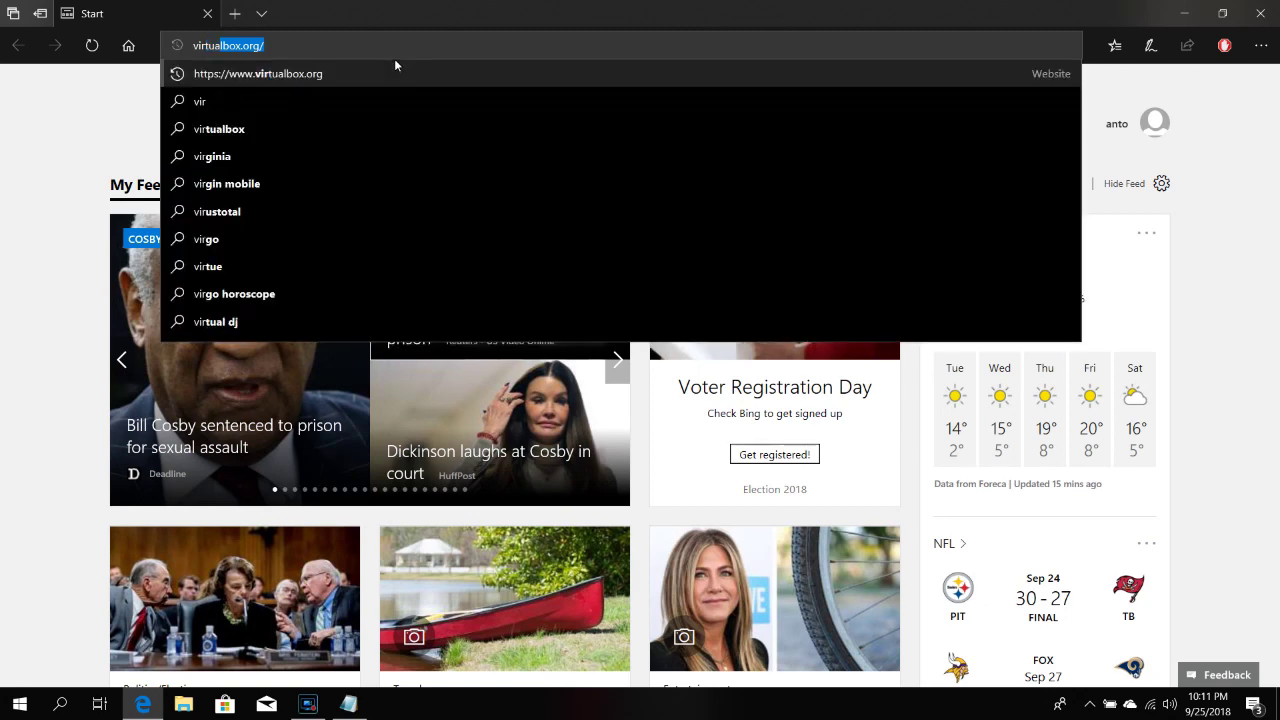
Download and save the VirtualBox 5.2.18 installer for Windows hosts from virtualbox.org
key(Return)
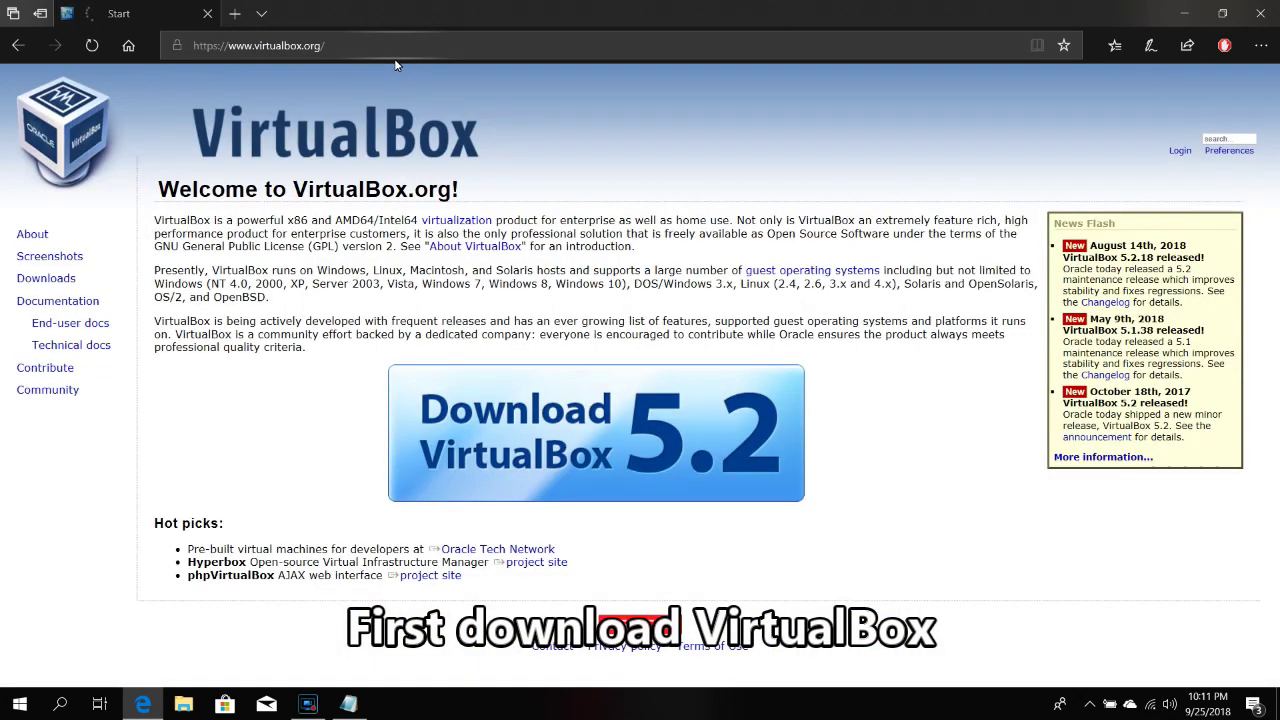
click(577, 421)
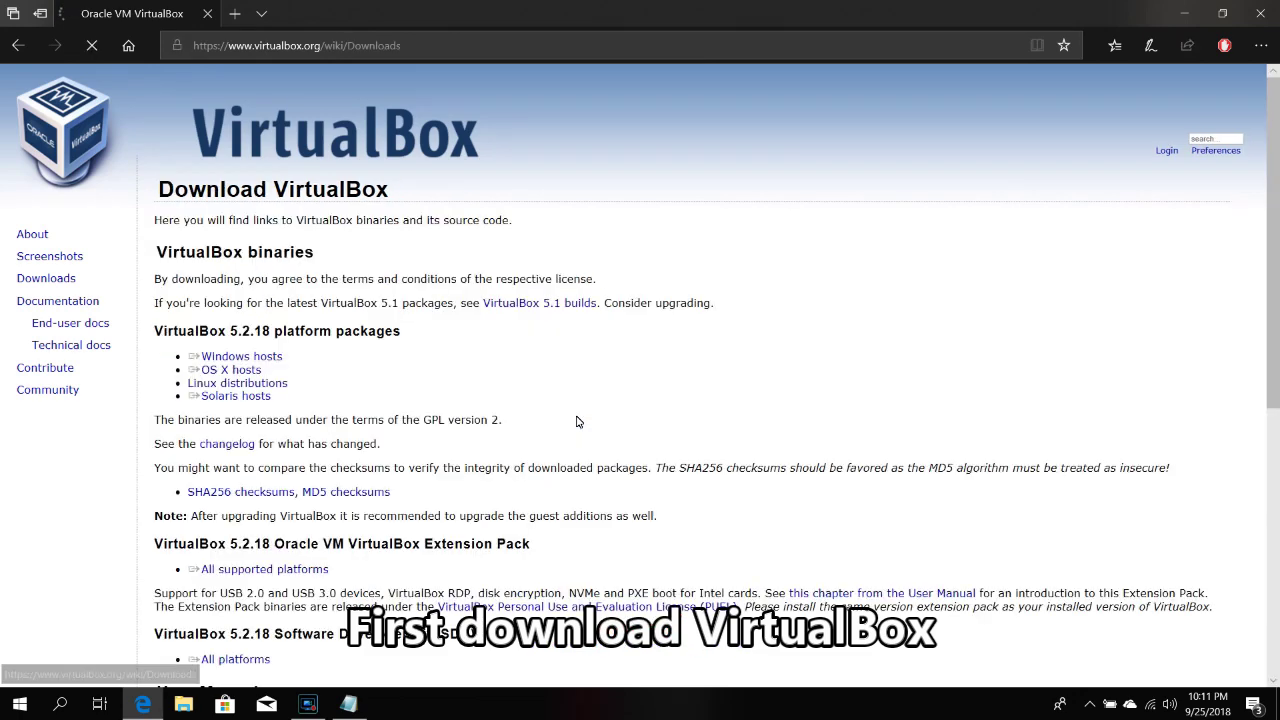
click(263, 355)
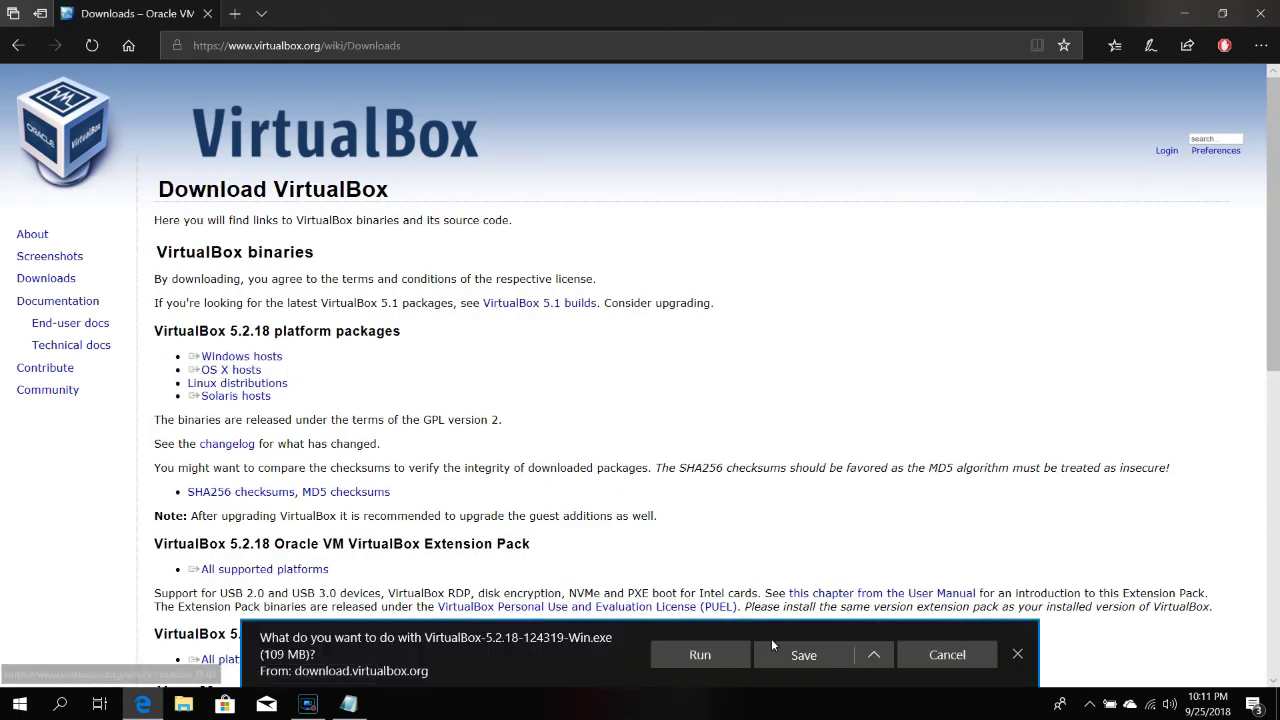
click(806, 654)
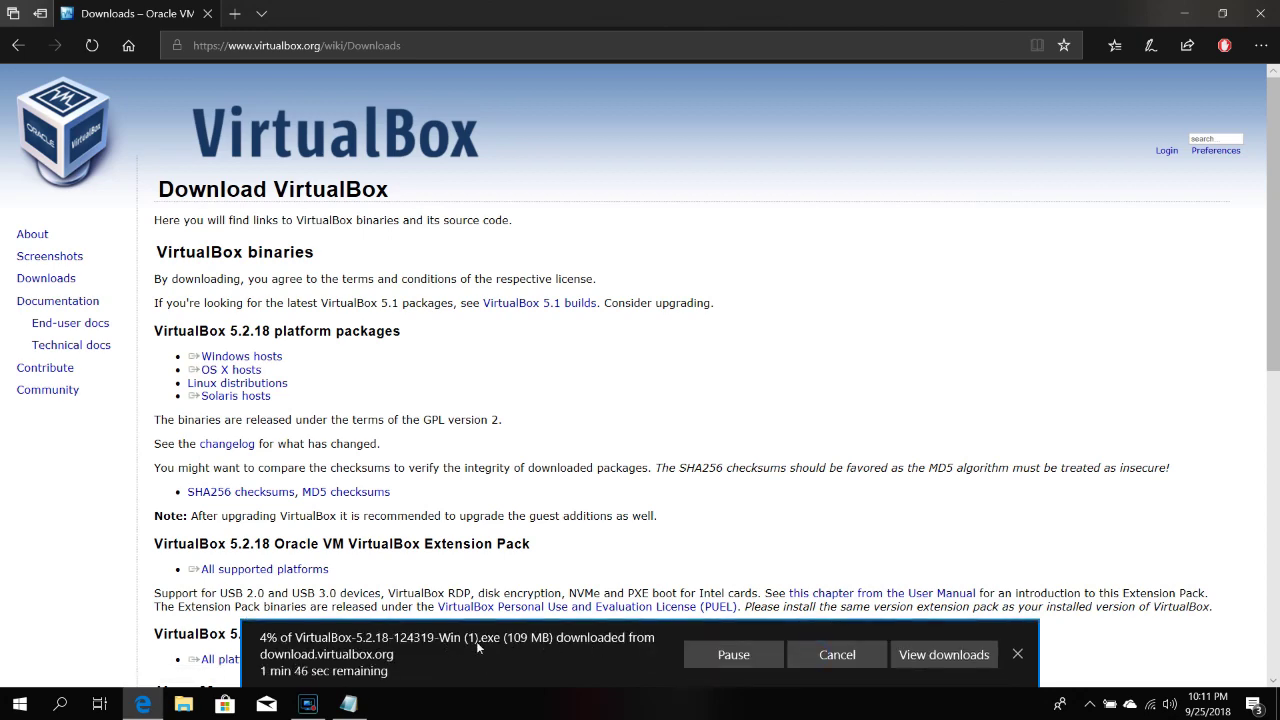
Run the VirtualBox-5.2.18-124319-Win installer from the Downloads folder
key(super+d)
click(183, 704)
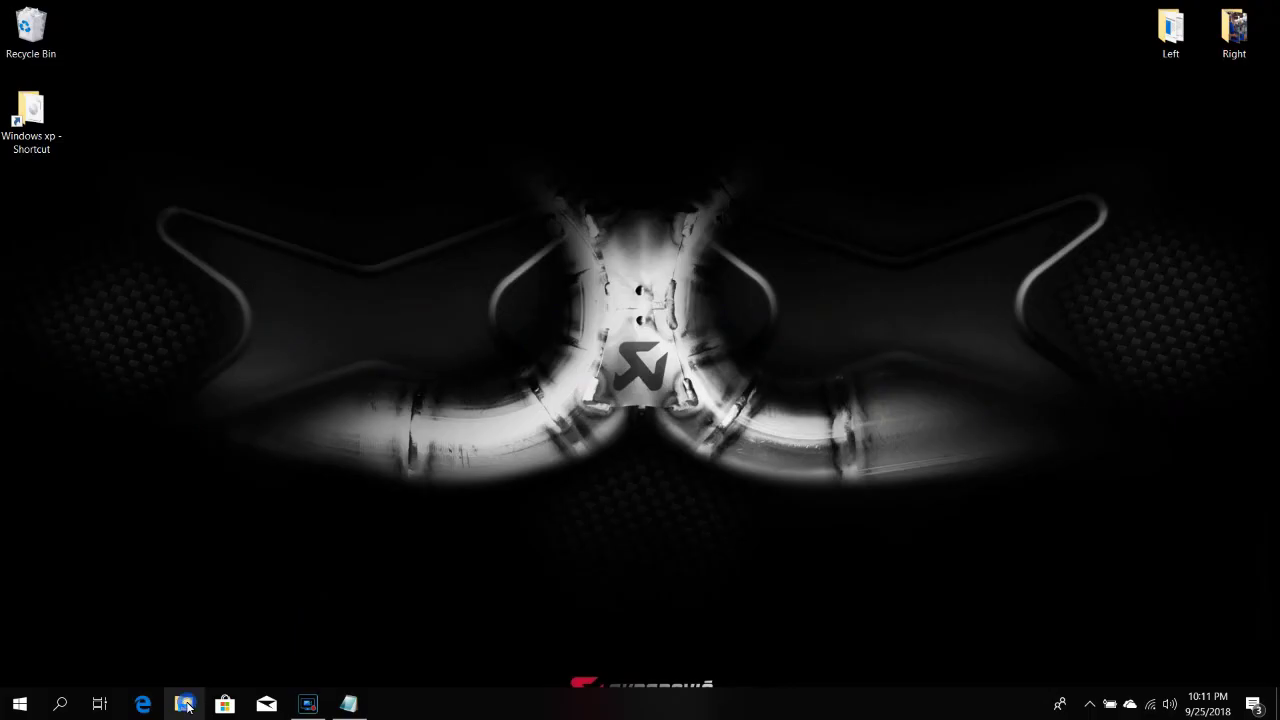
click(306, 238)
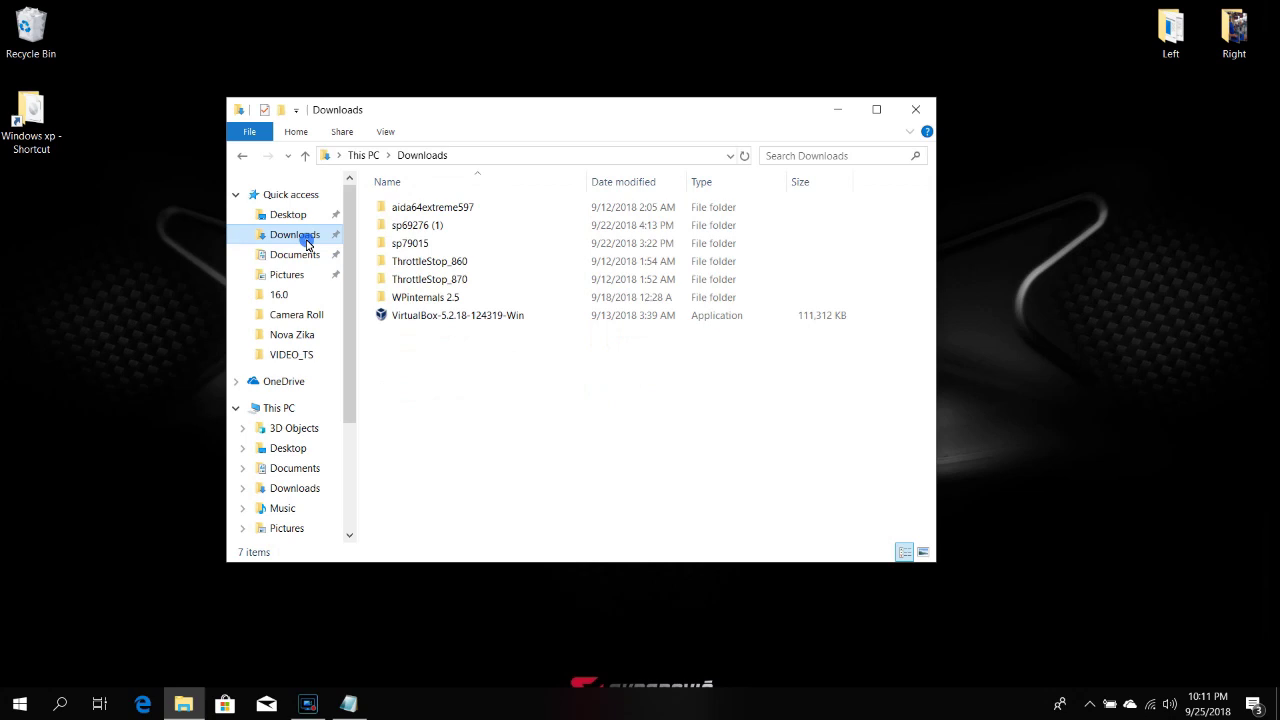
click(442, 315)
double_click(442, 315)
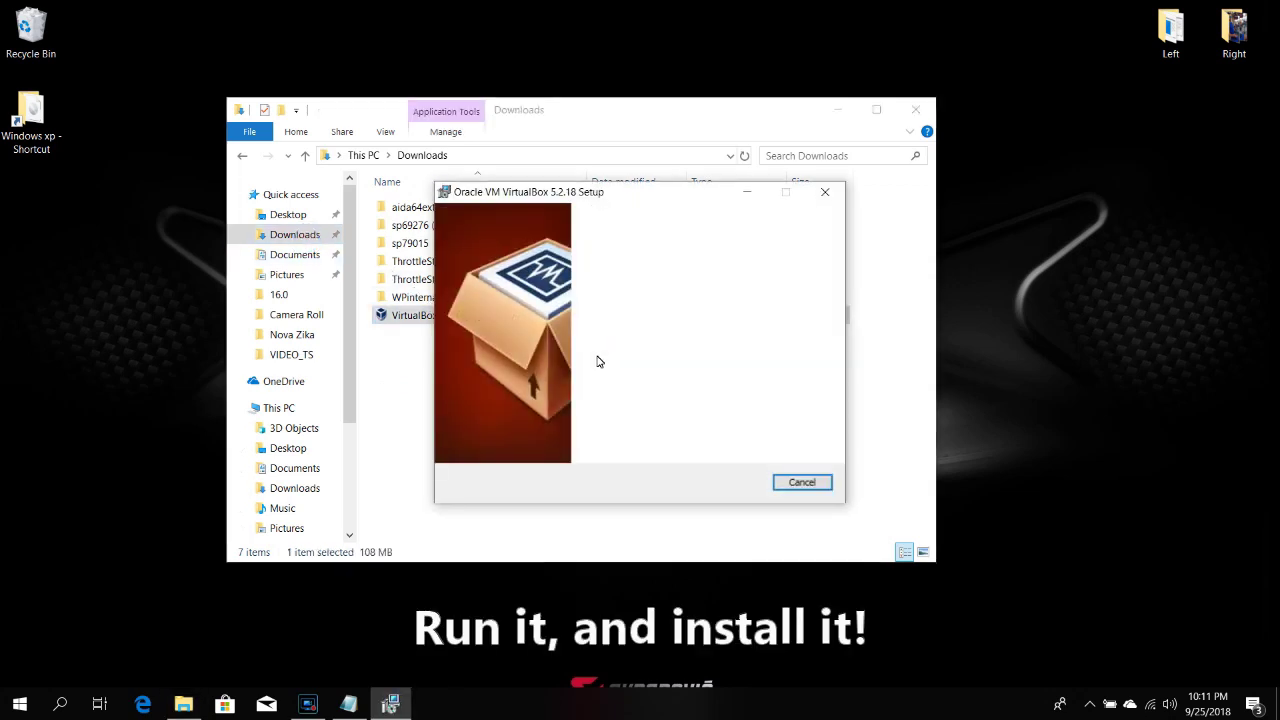
Exclude VirtualBox Python 2.x Support from the features to install and continue the setup
click(716, 483)
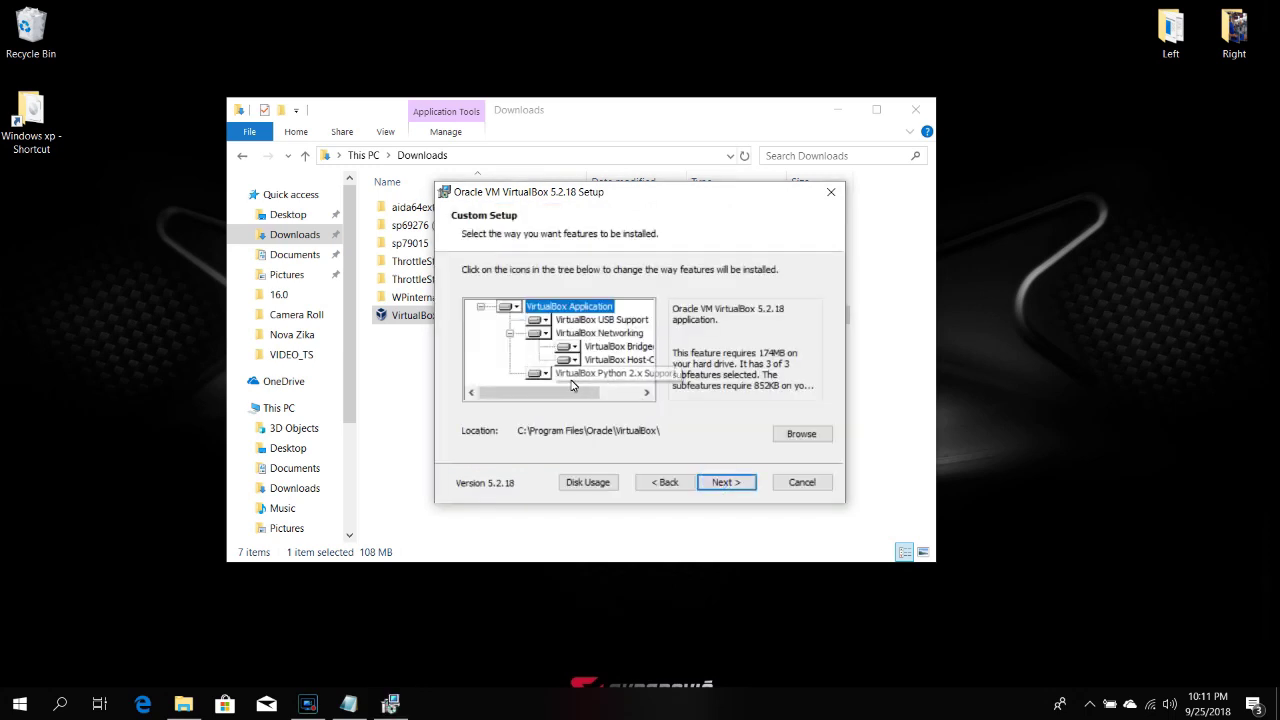
mouse_move(578, 392)
mouse_down()
mouse_move(628, 395)
mouse_move(584, 395)
mouse_up()
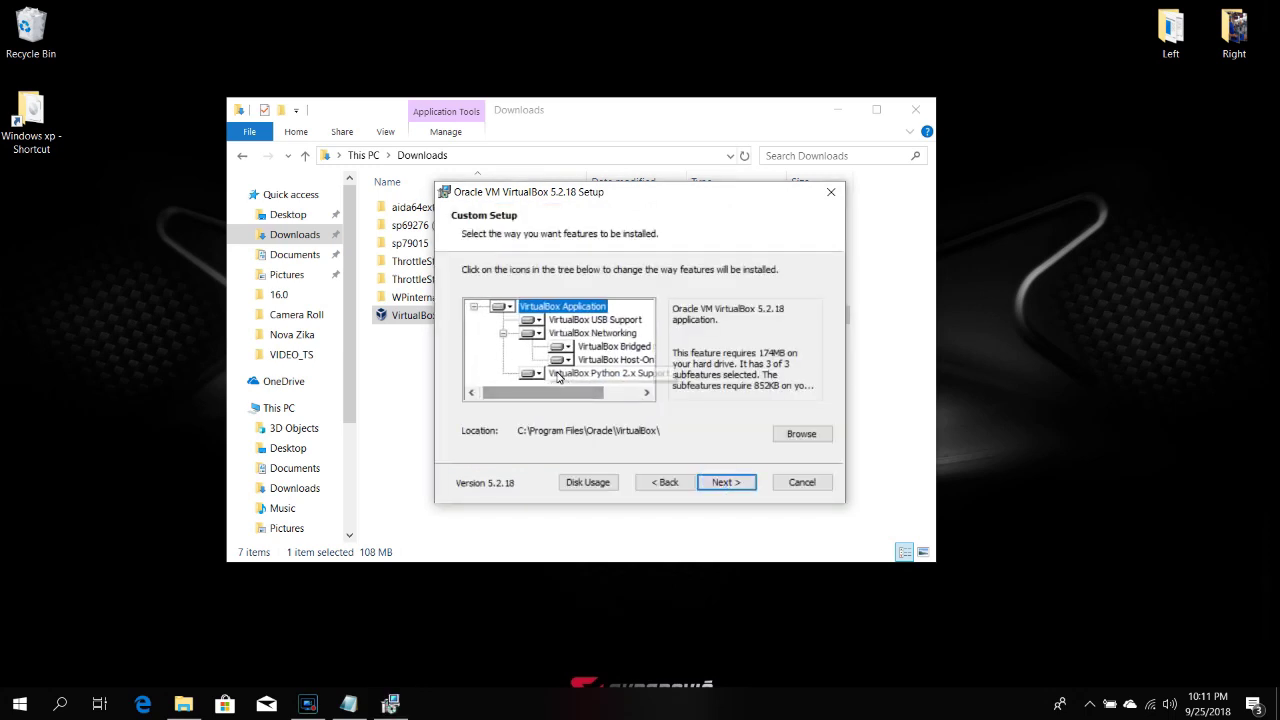
click(537, 373)
click(569, 431)
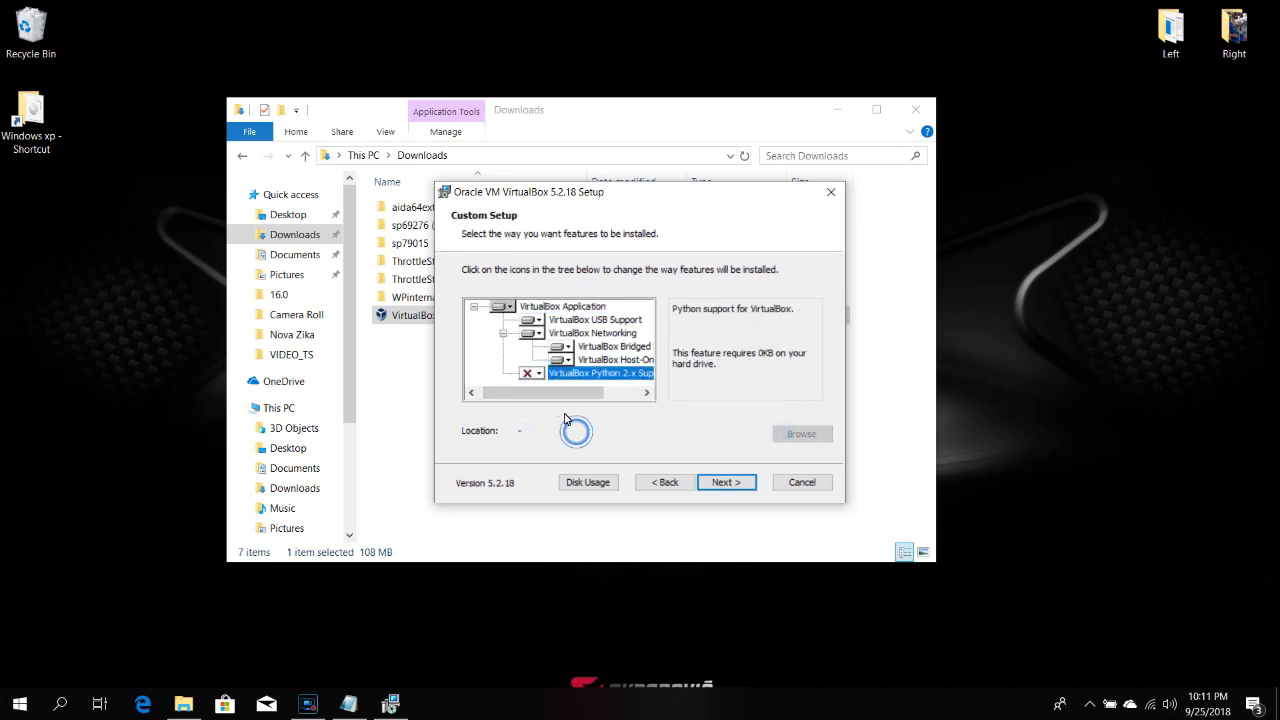
click(722, 484)
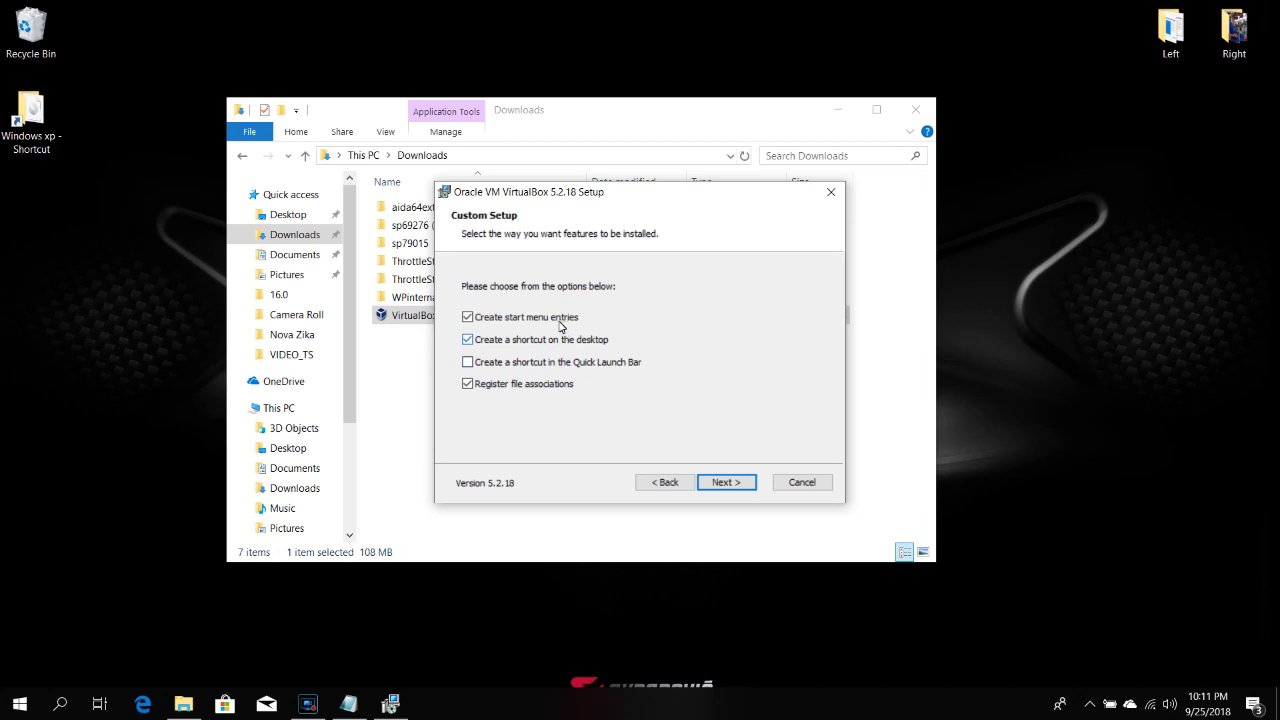
Install VirtualBox without a Quick Launch Bar shortcut, accepting the network reset, and start it after installation
click(726, 482)
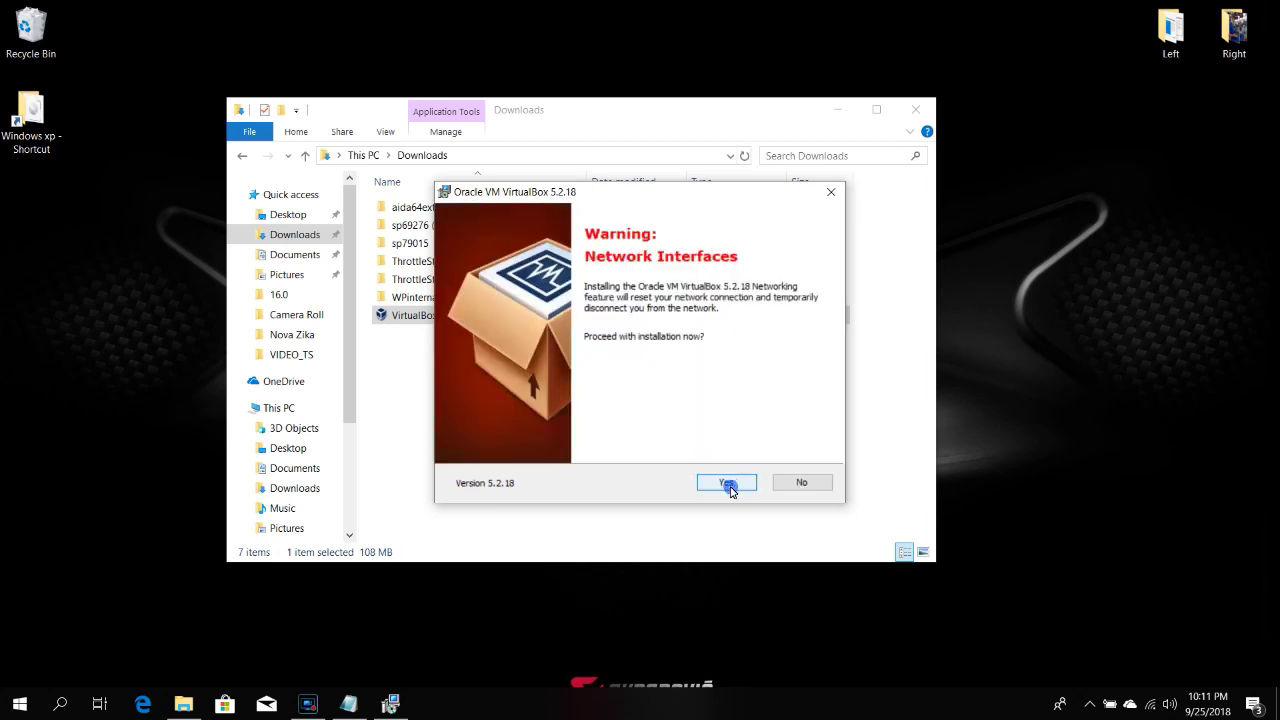
click(726, 483)
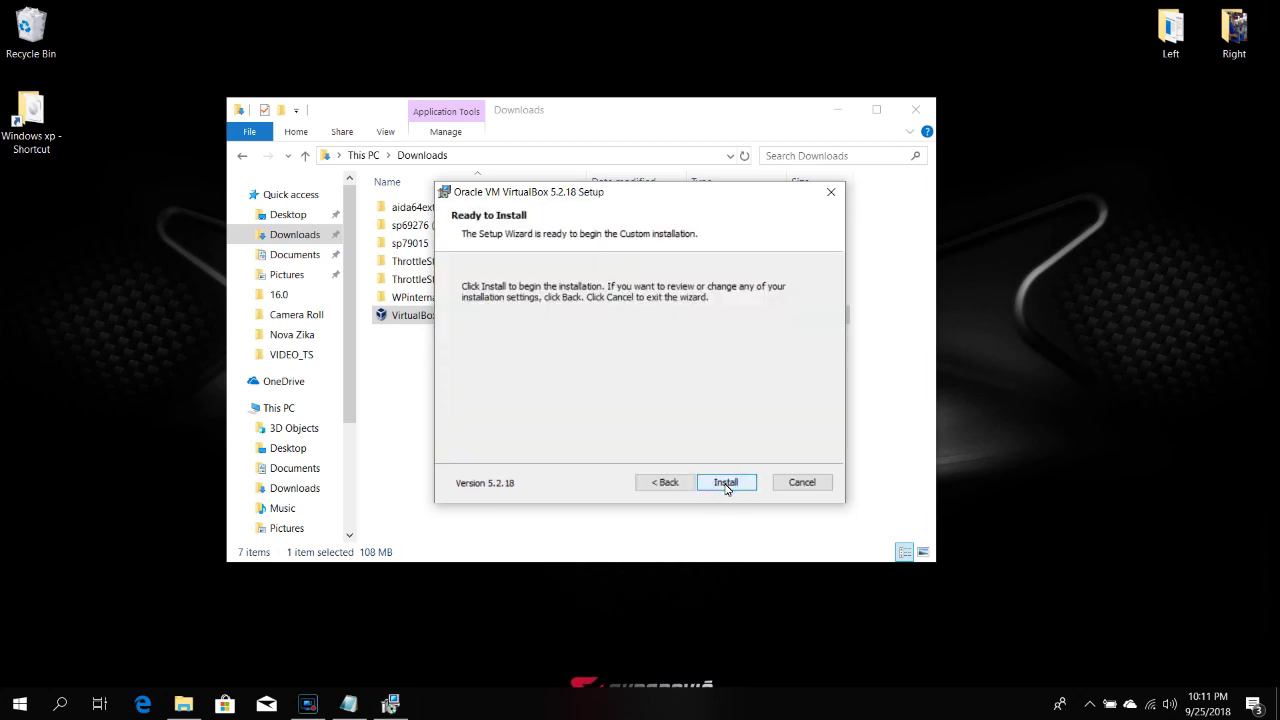
click(726, 484)
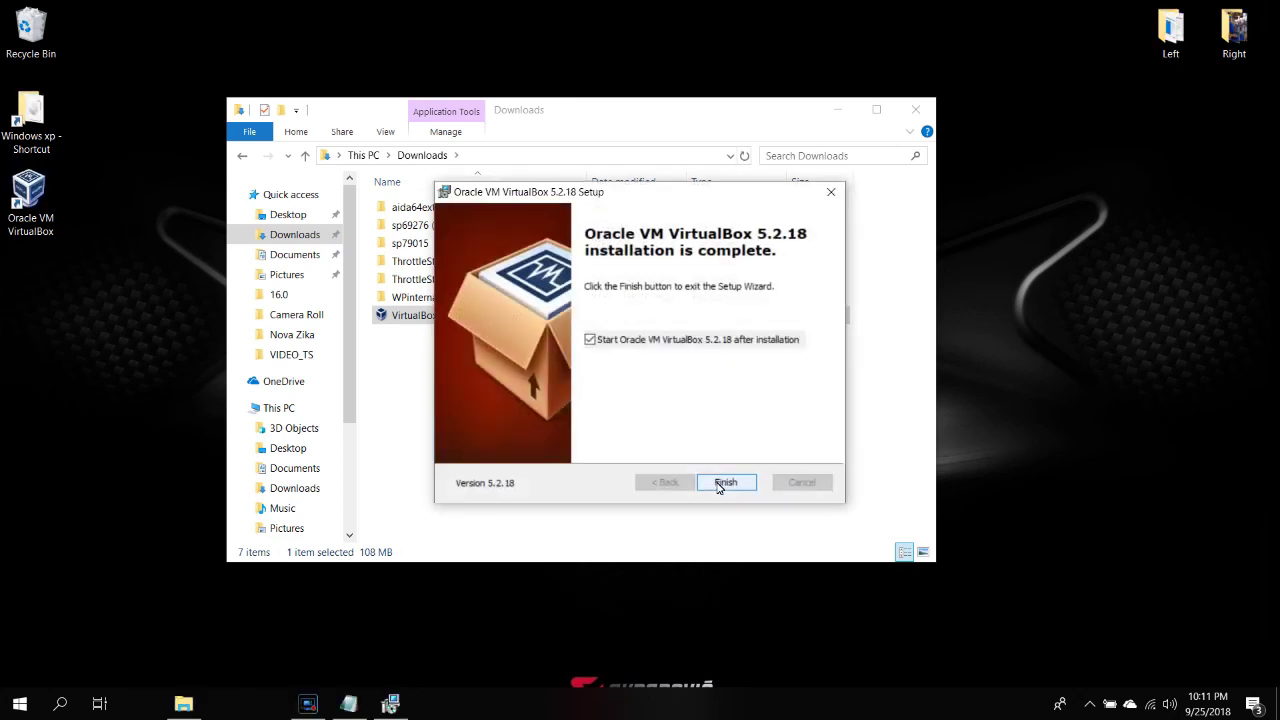
click(721, 484)
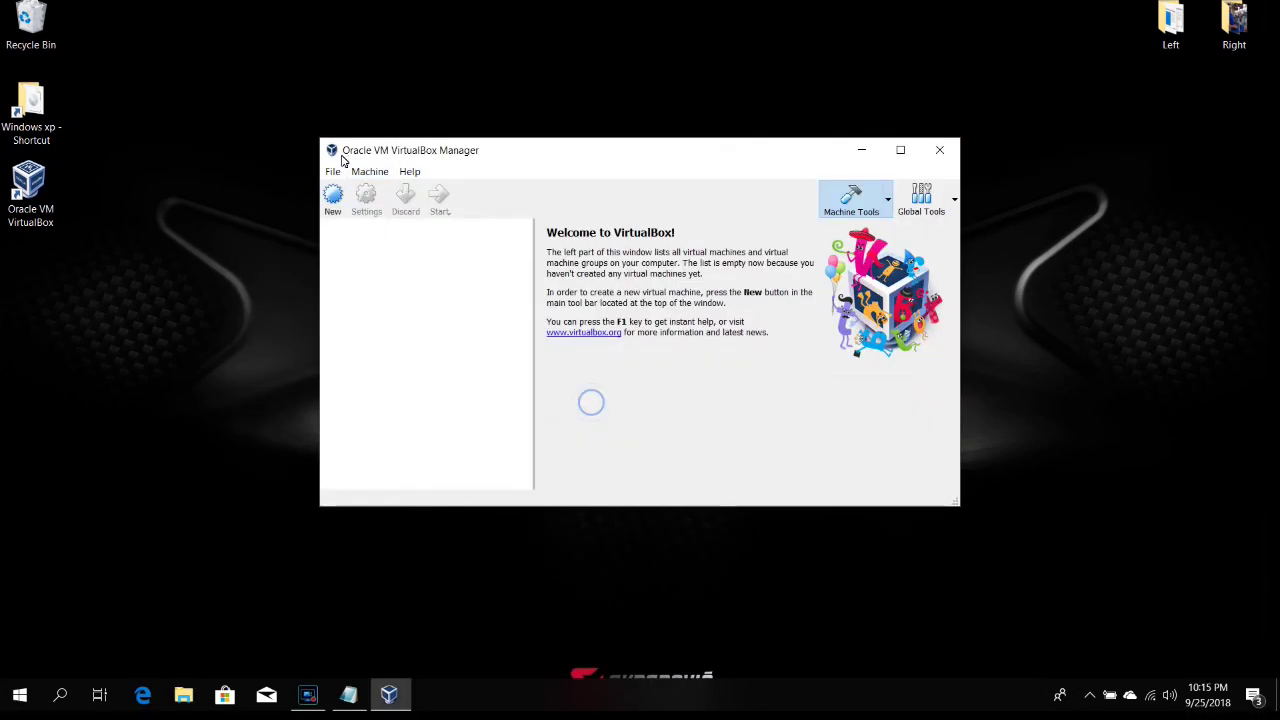
click(332, 171)
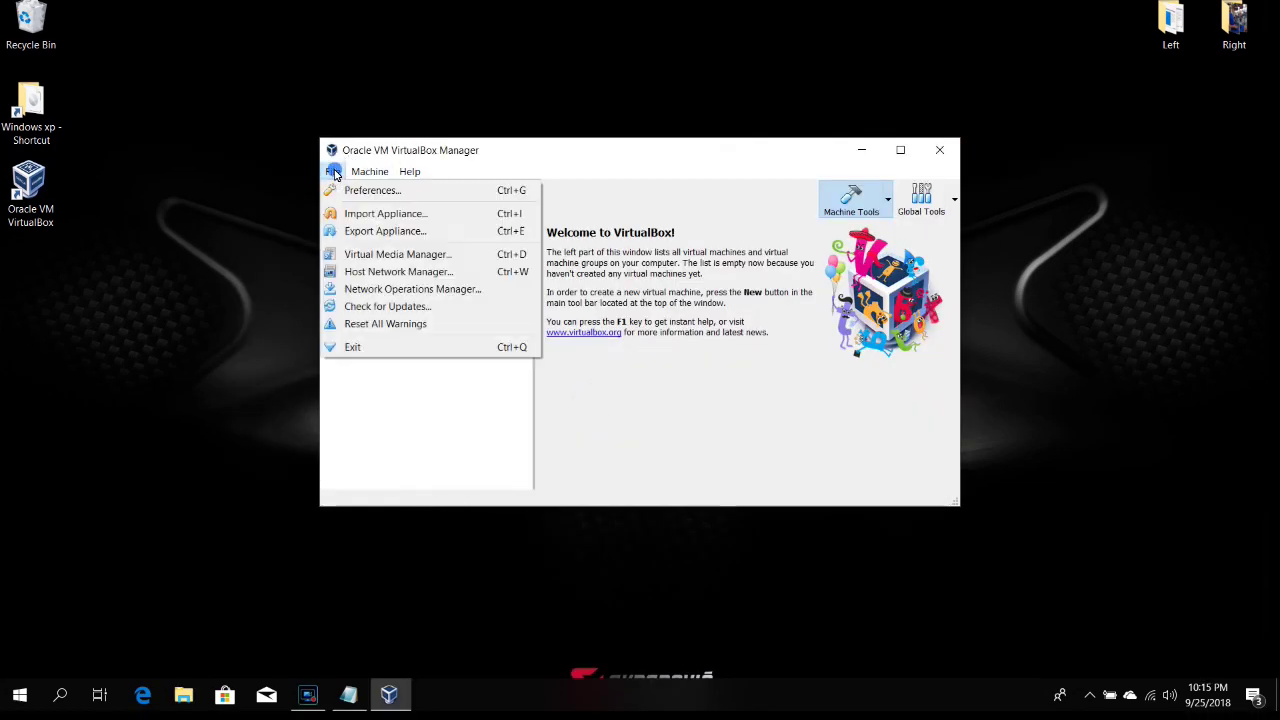
click(346, 125)
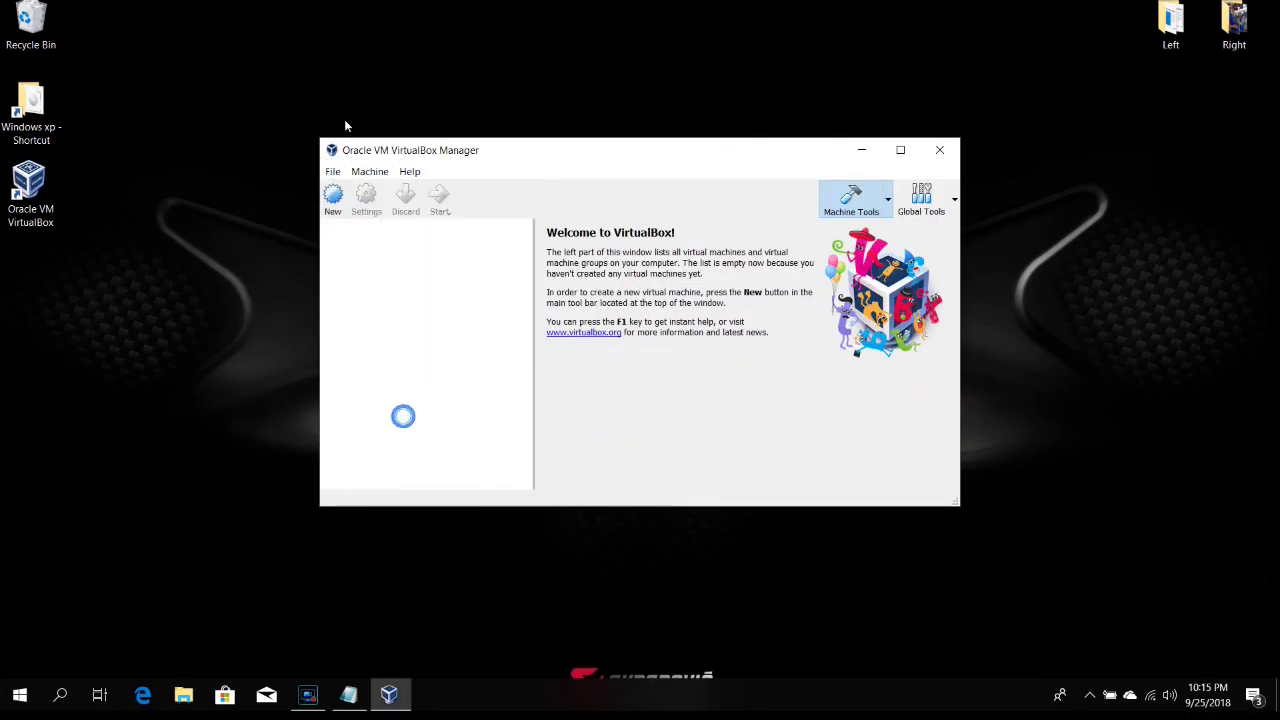
click(332, 171)
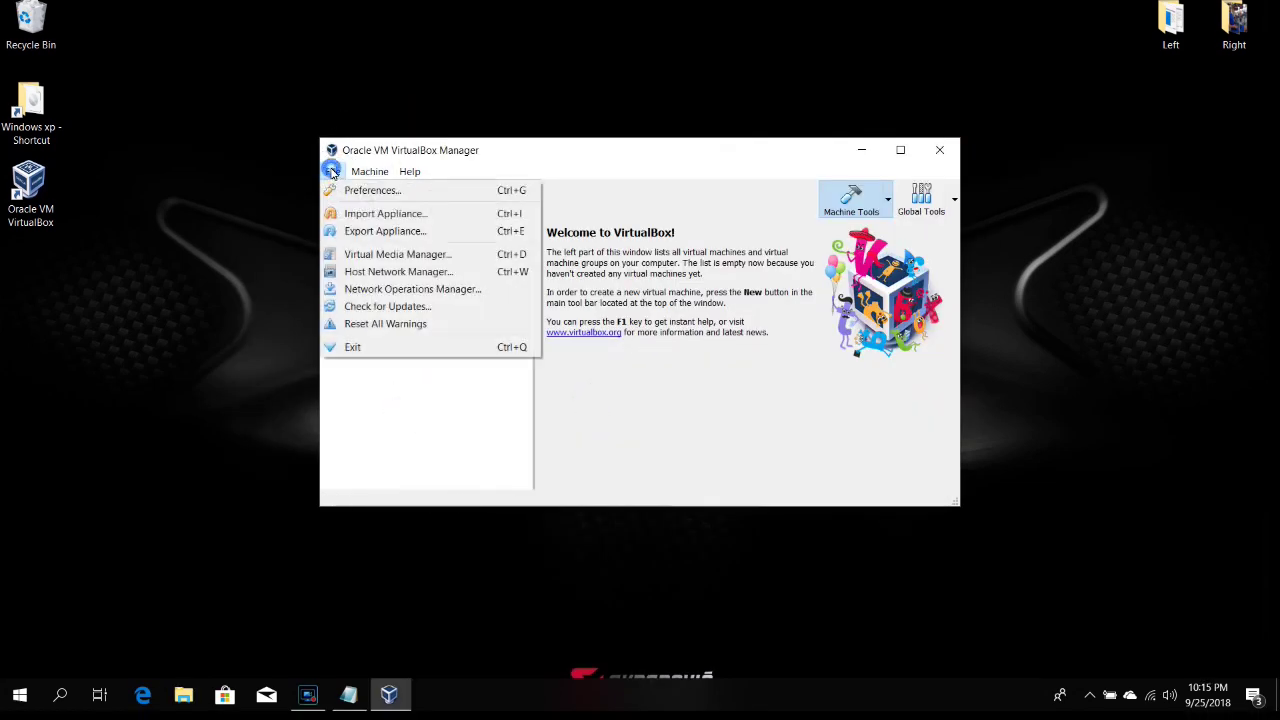
click(391, 390)
Create a virtual machine named Windows XP with 1024 MB of memory and a fixed-size 10 GB VDI hard disk
click(333, 198)
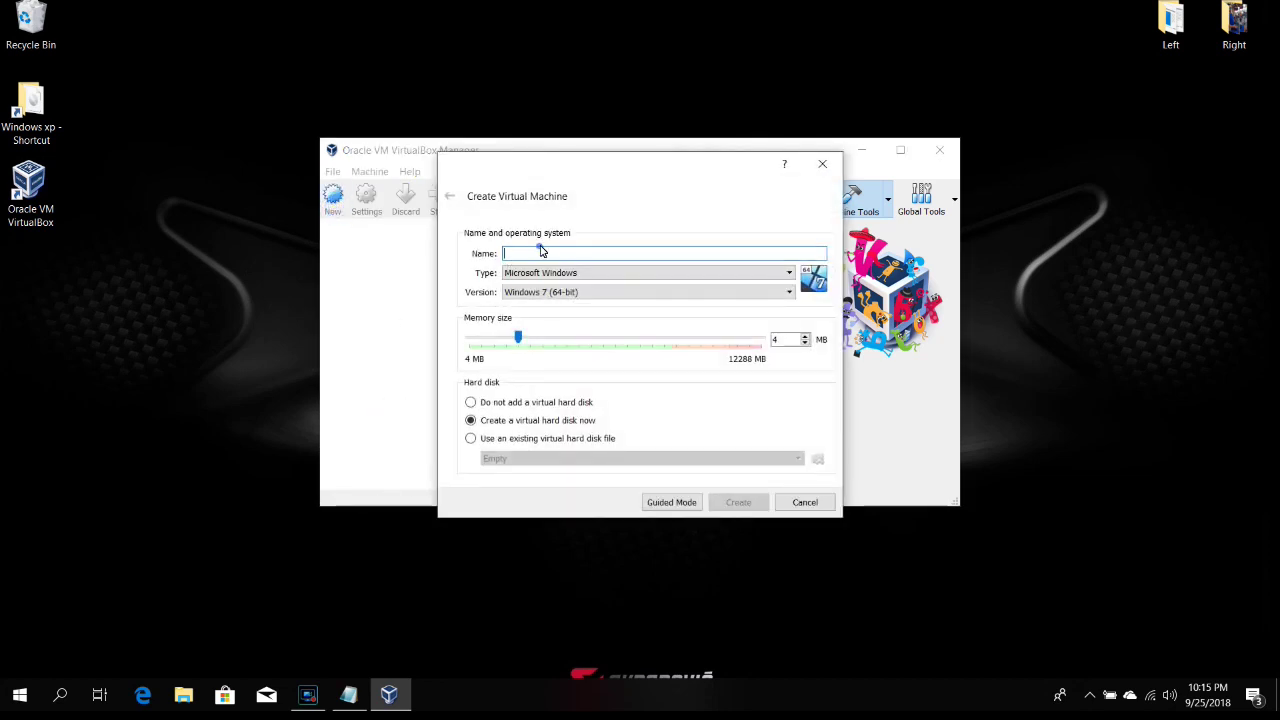
text(Win)
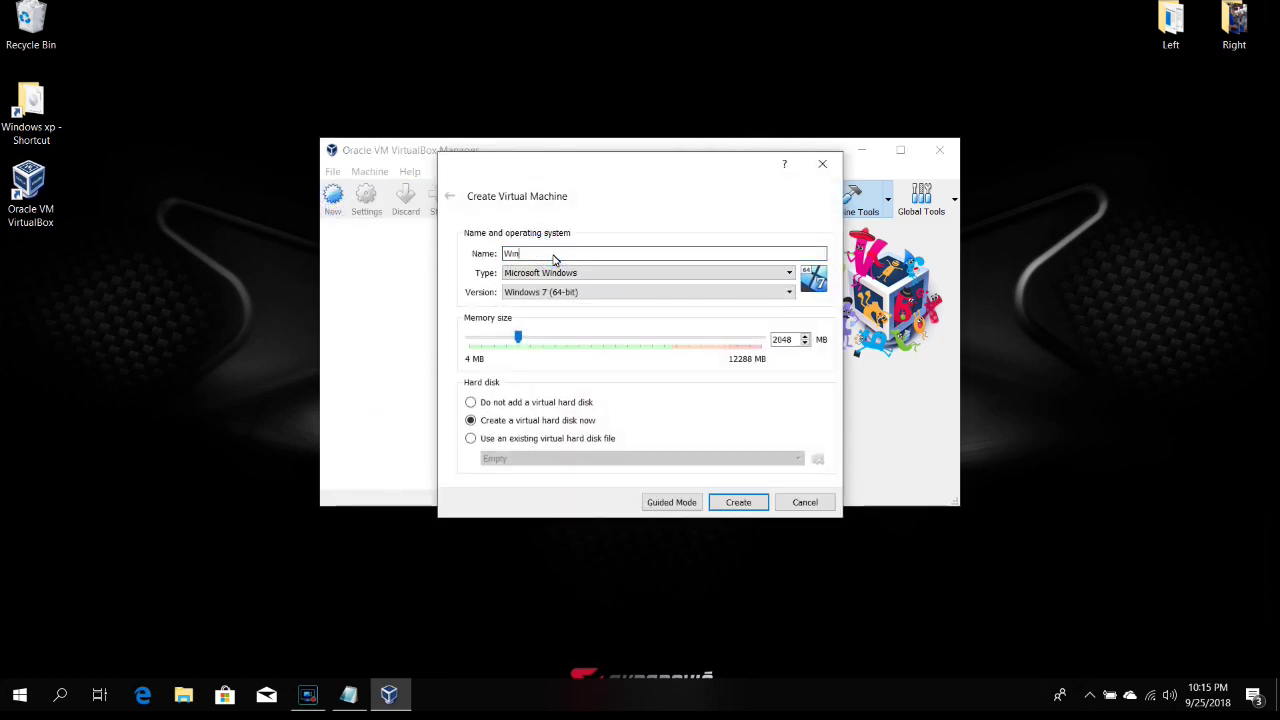
text(dows XP)
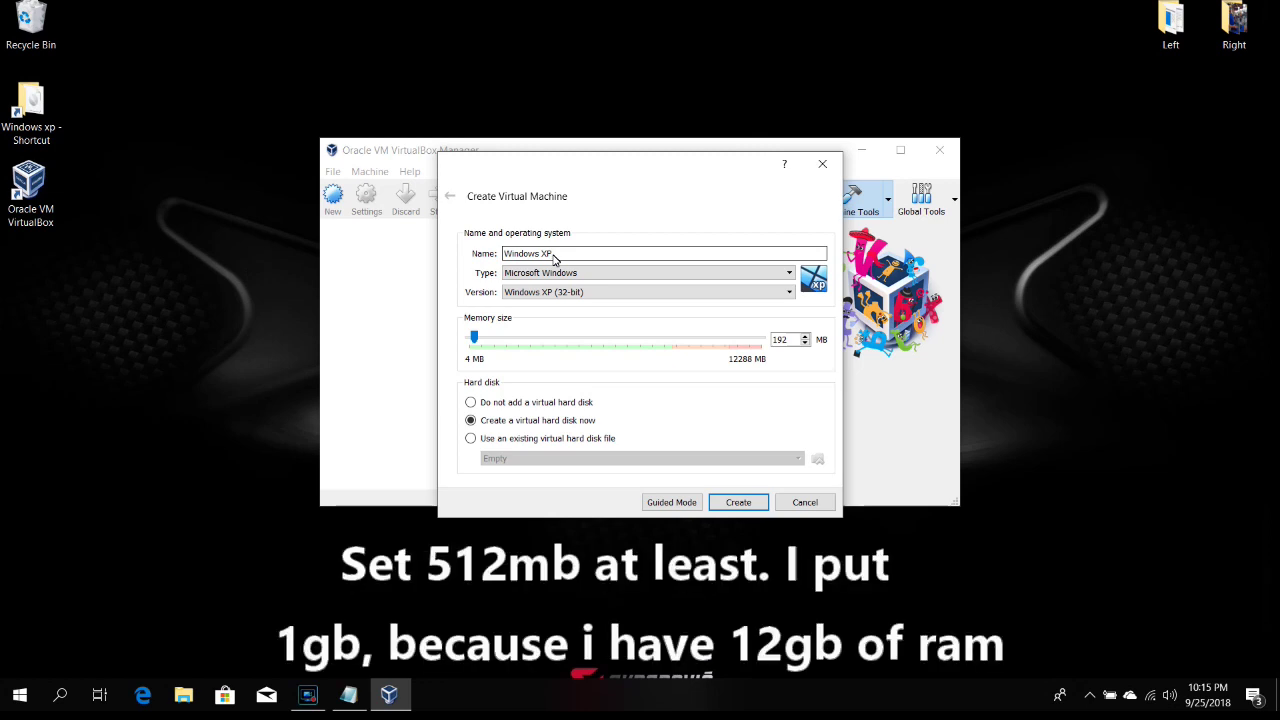
drag(475, 345, 493, 352)
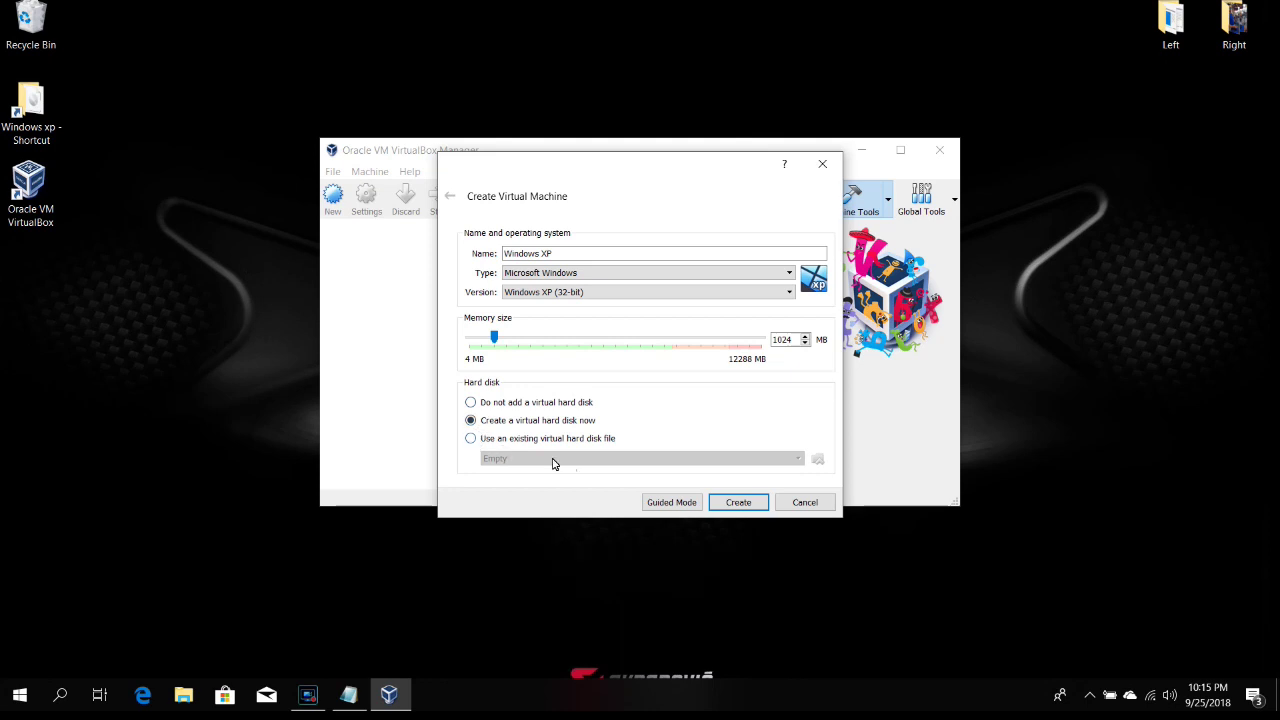
click(738, 502)
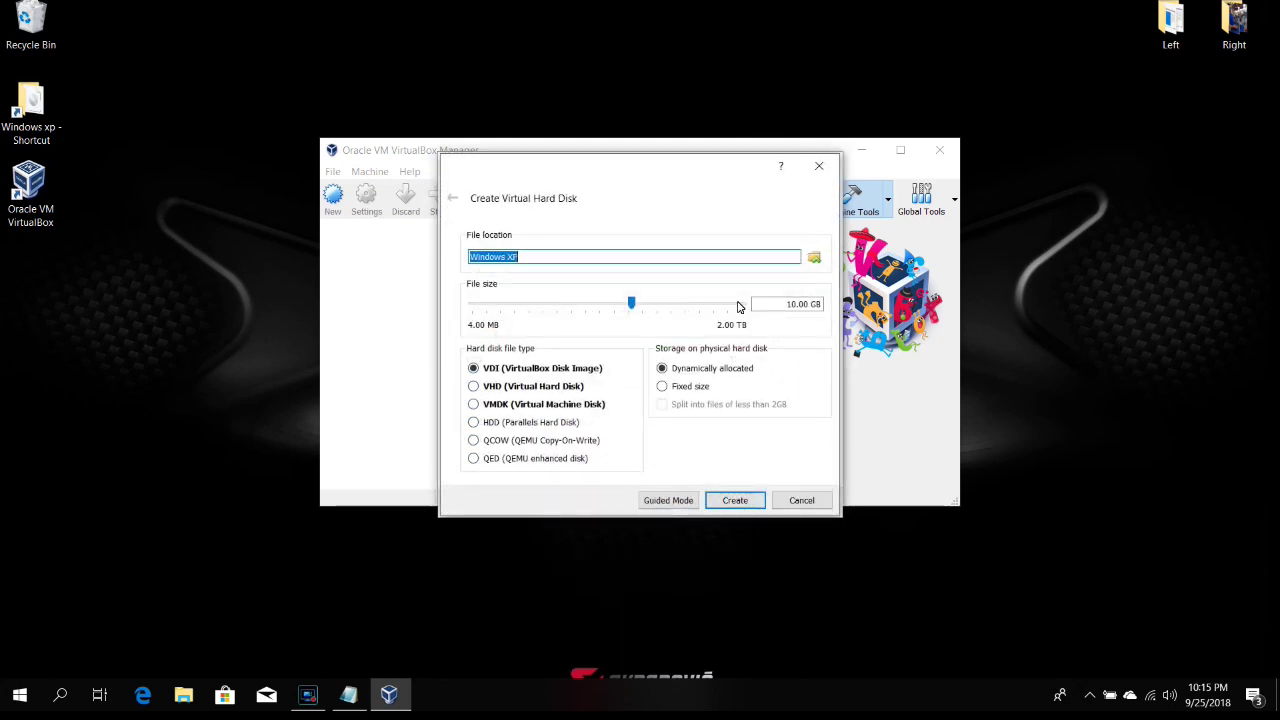
click(665, 387)
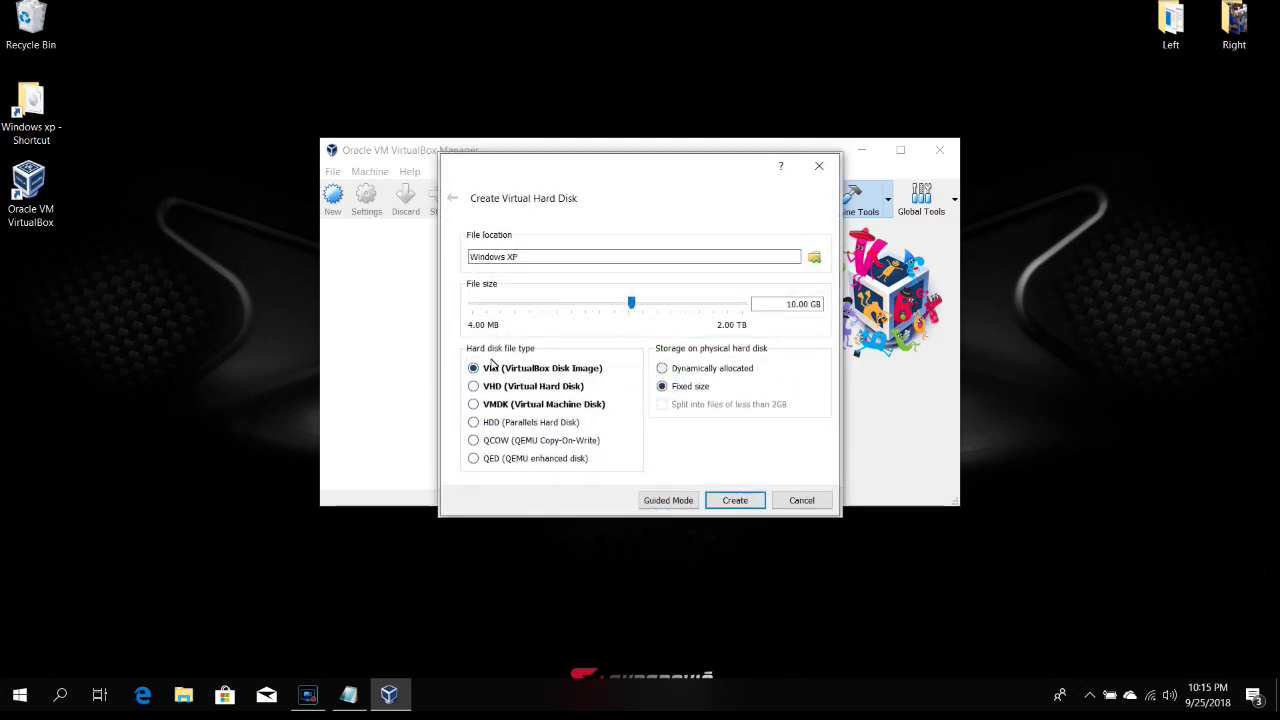
click(737, 500)
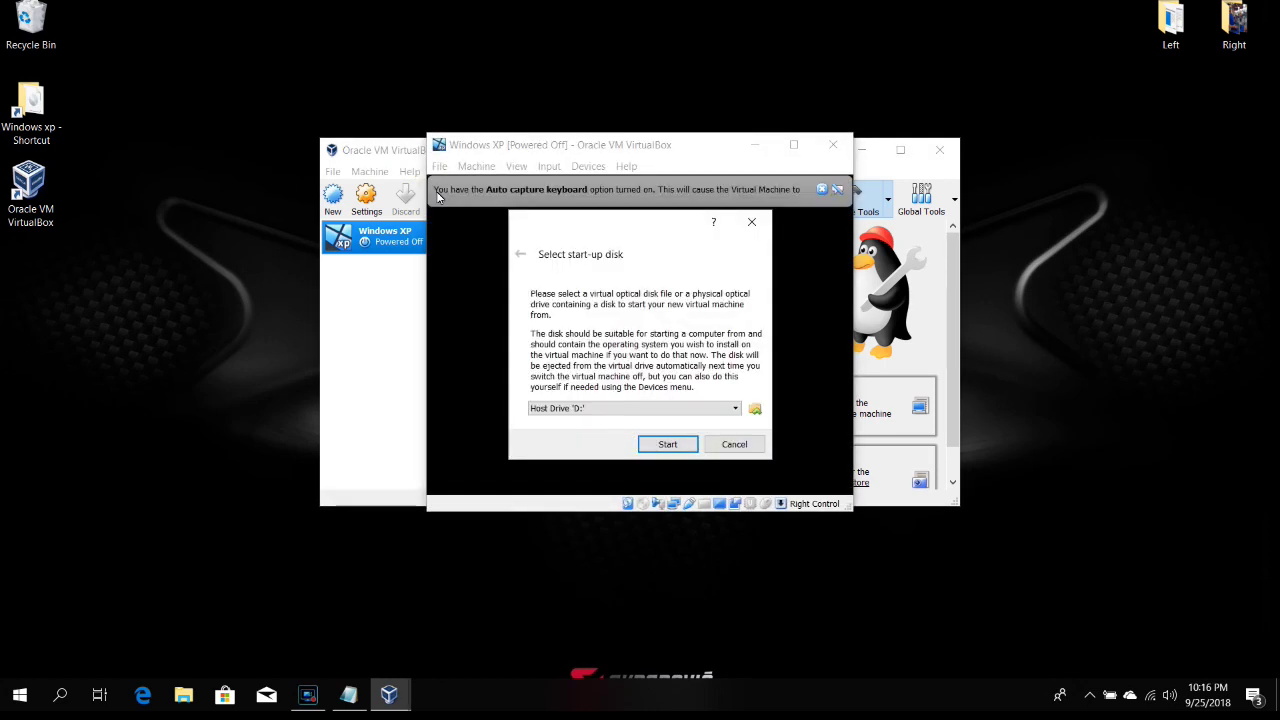
Start the Windows XP machine with host drive D: and mount the Windows xp sp3 boot(2012) disk image in its optical drive
click(663, 444)
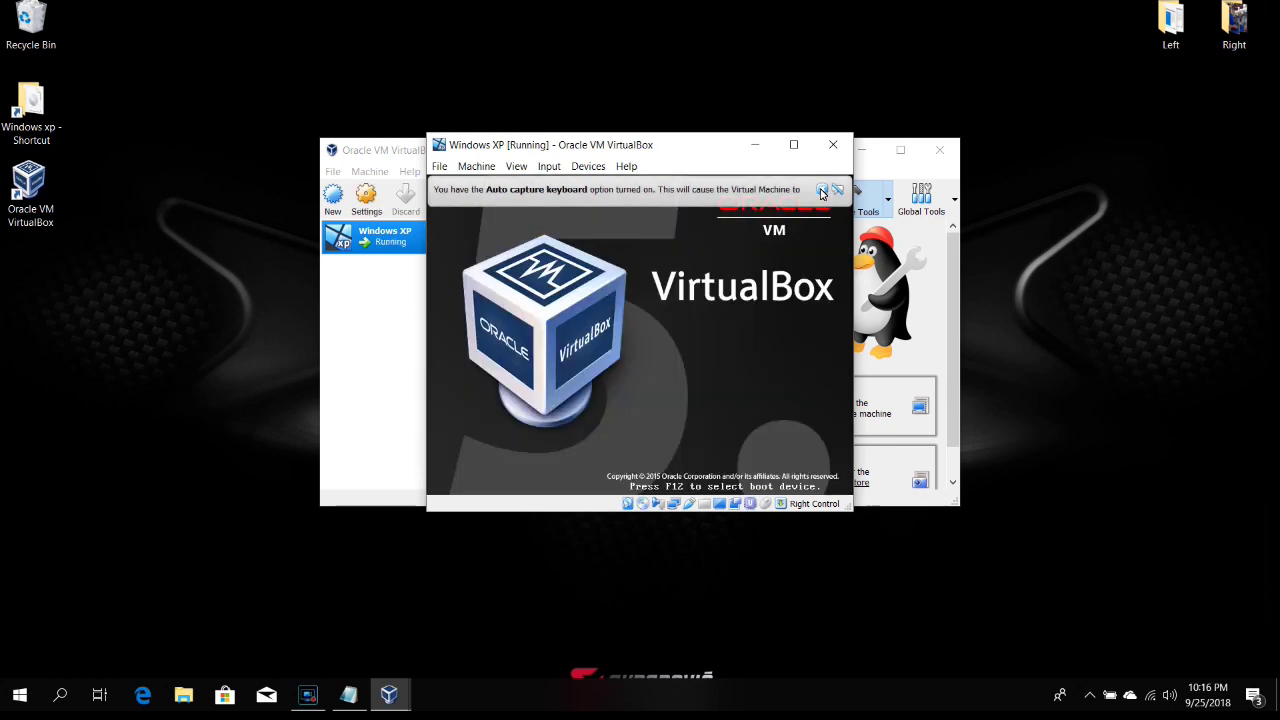
click(550, 168)
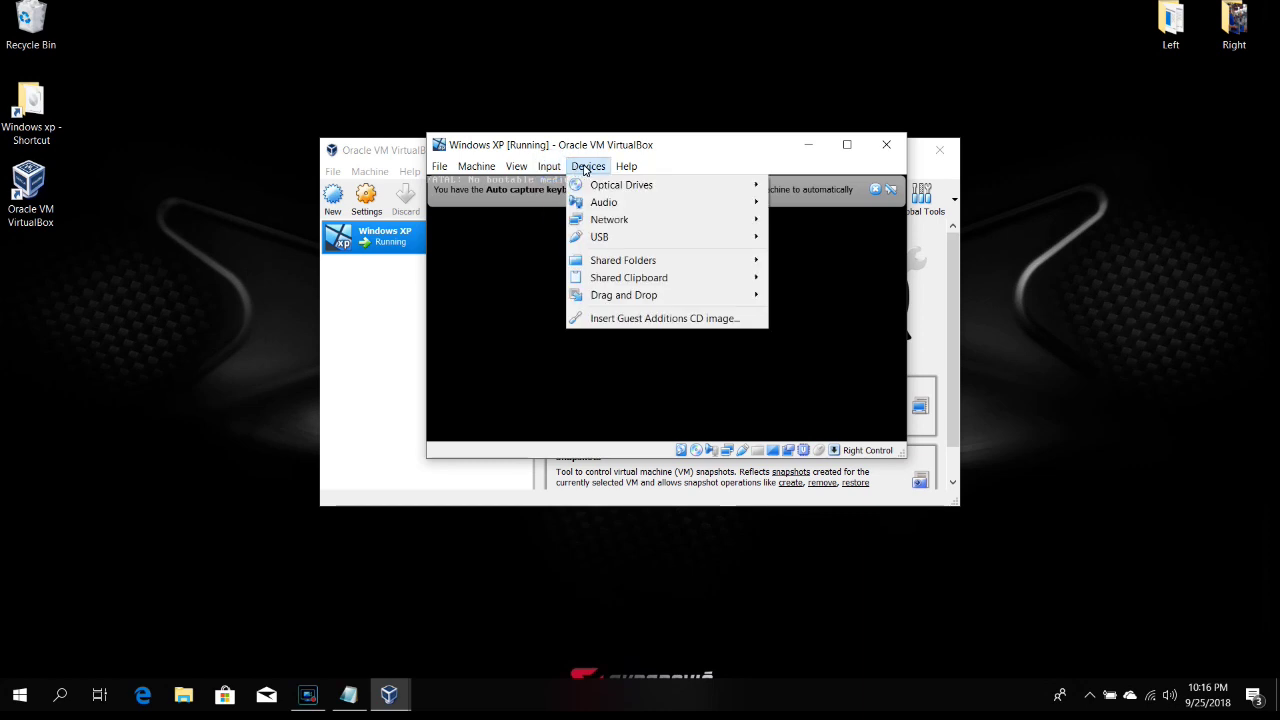
mouse_move(620, 190)
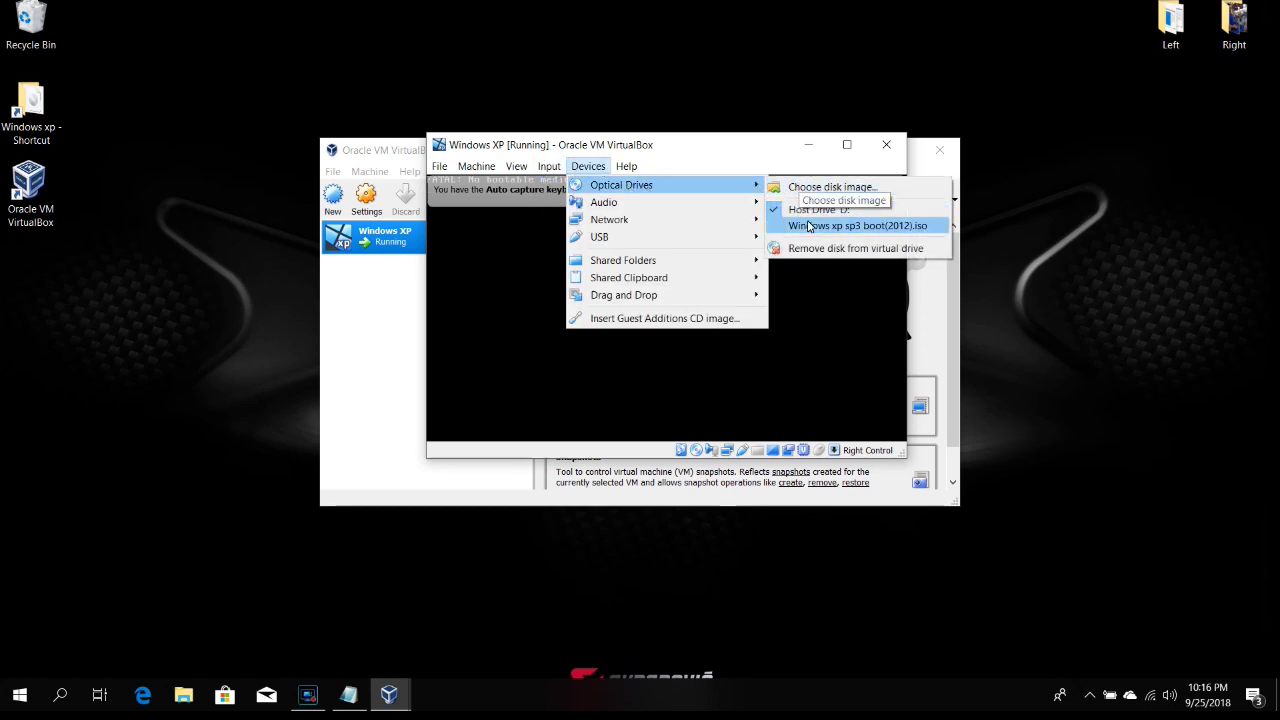
click(812, 188)
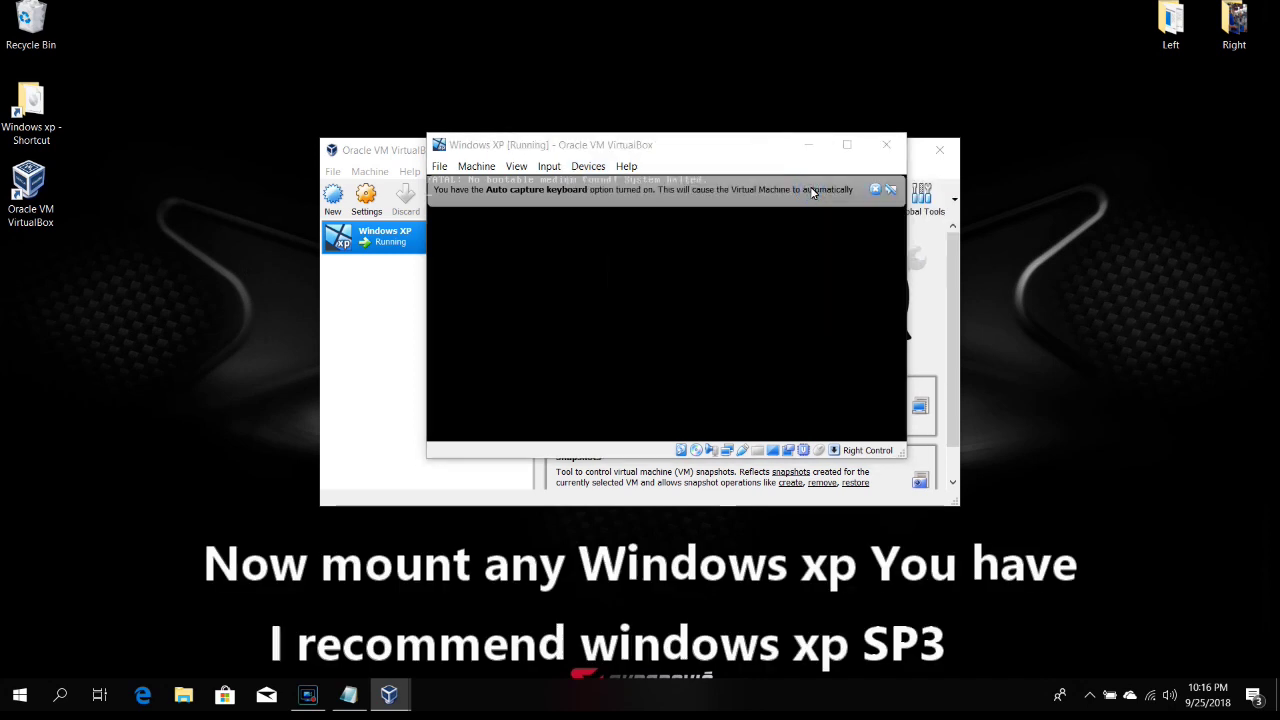
click(663, 275)
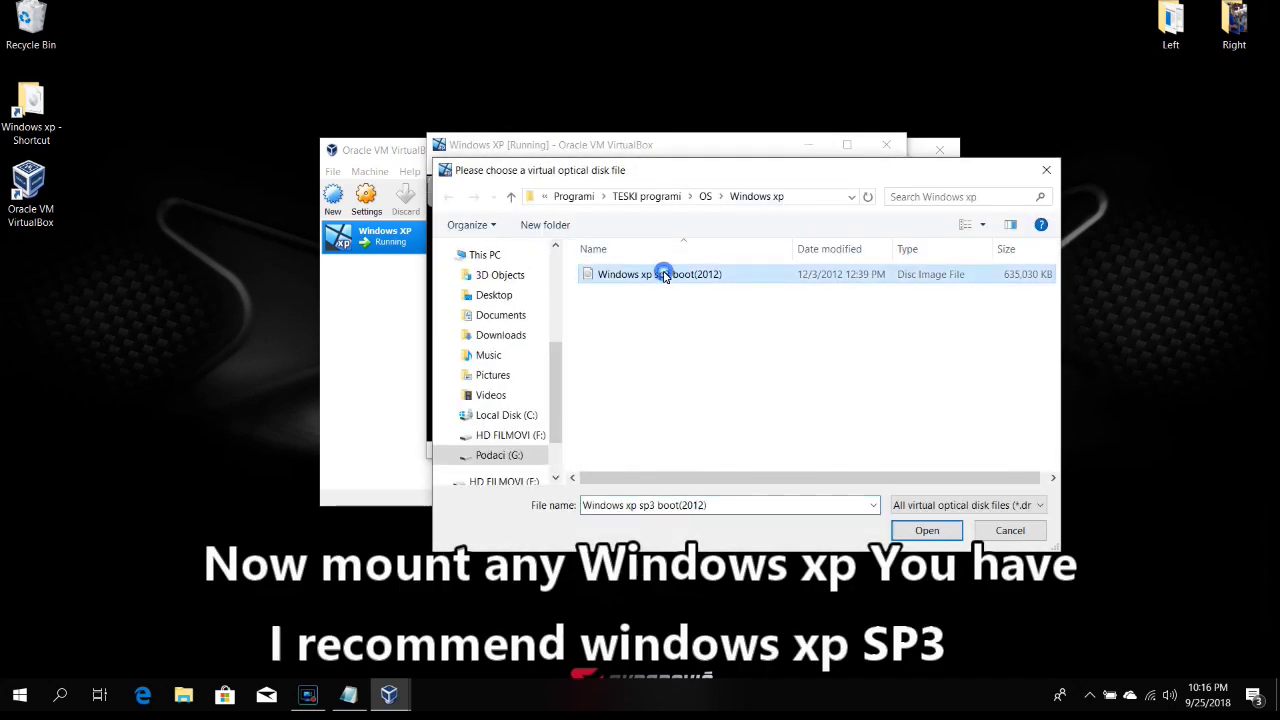
click(927, 530)
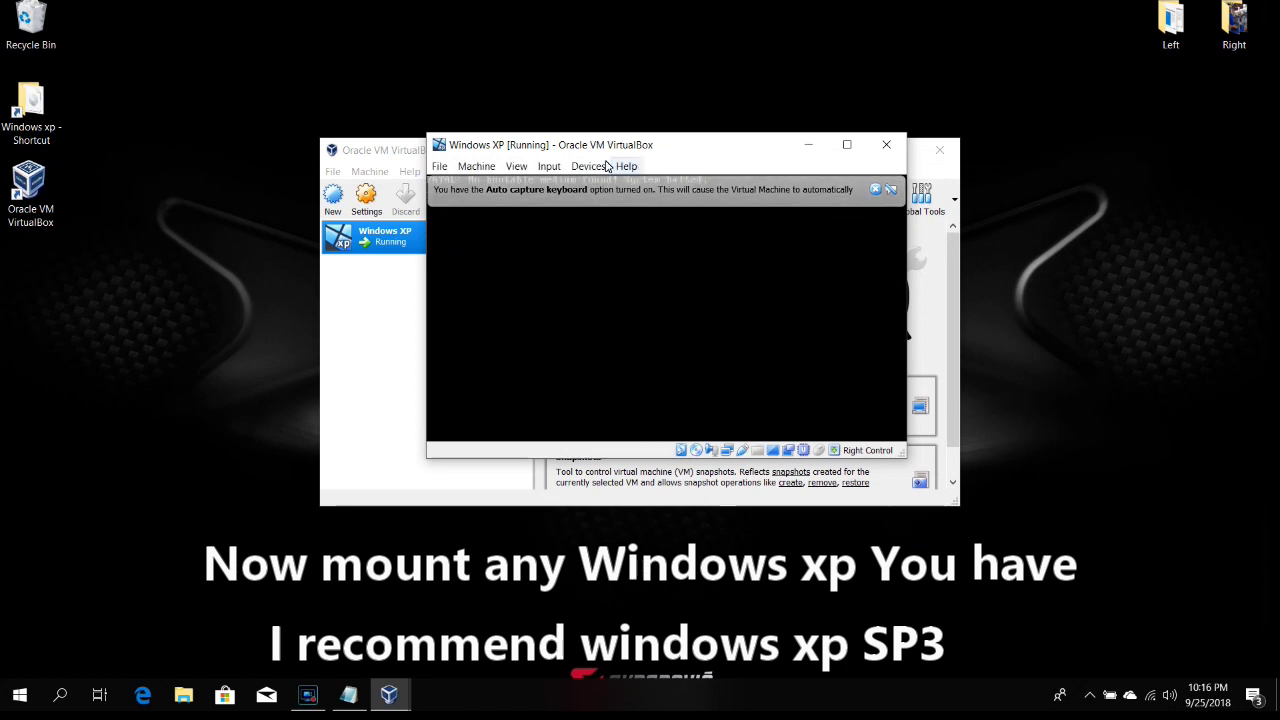
Reset the running Windows XP virtual machine so it boots from the mounted disk image
click(476, 166)
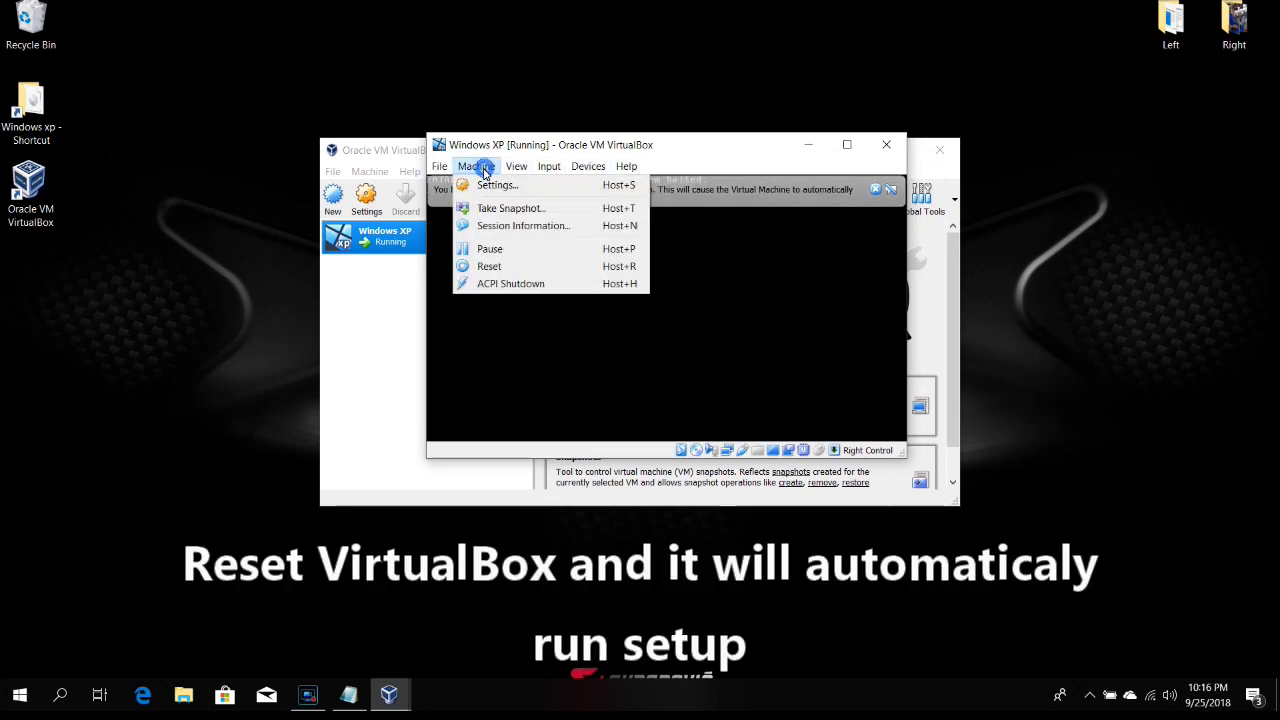
click(503, 268)
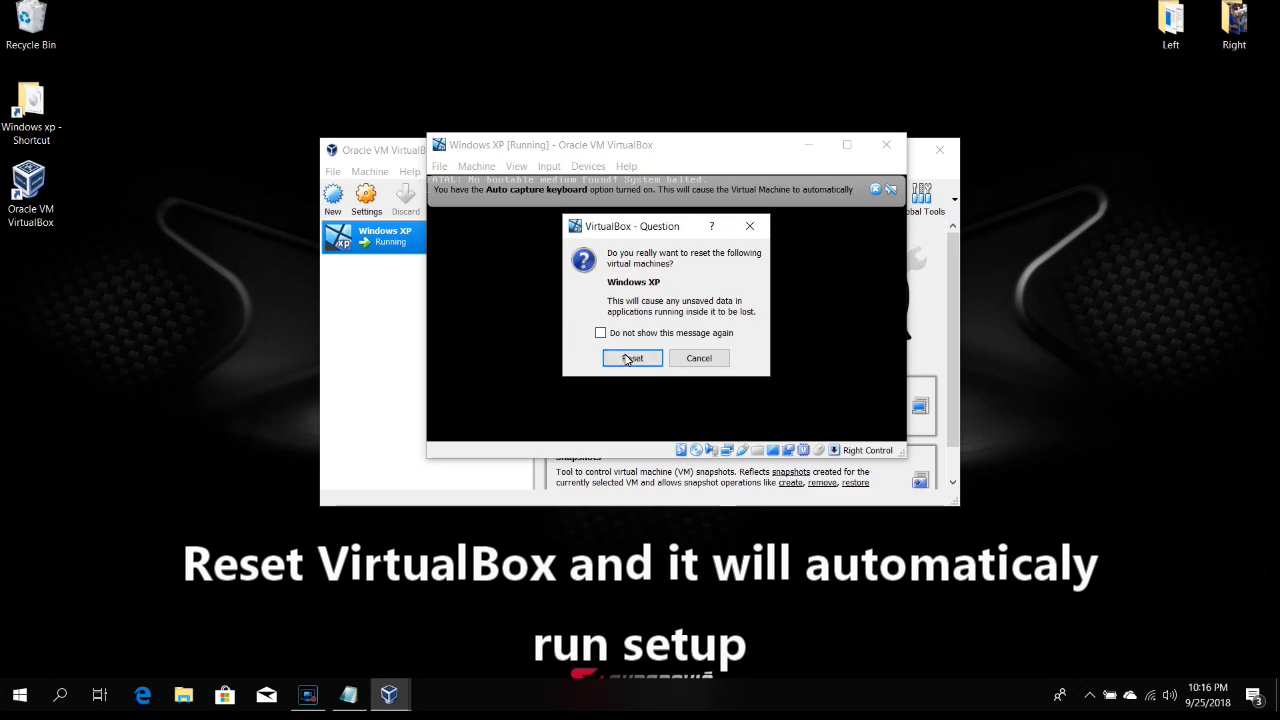
click(580, 357)
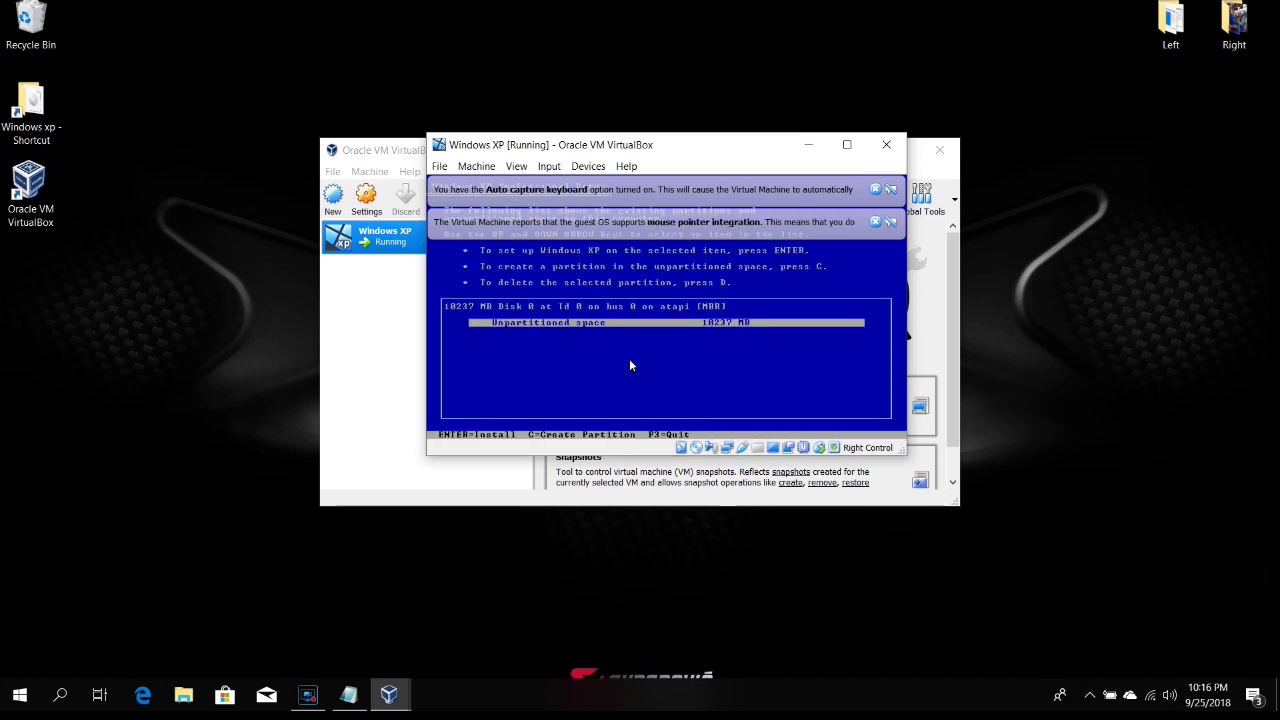
Install Windows XP on the unpartitioned disk space and format the partition with the NTFS file system (Quick)
key(Return)
key(Up)
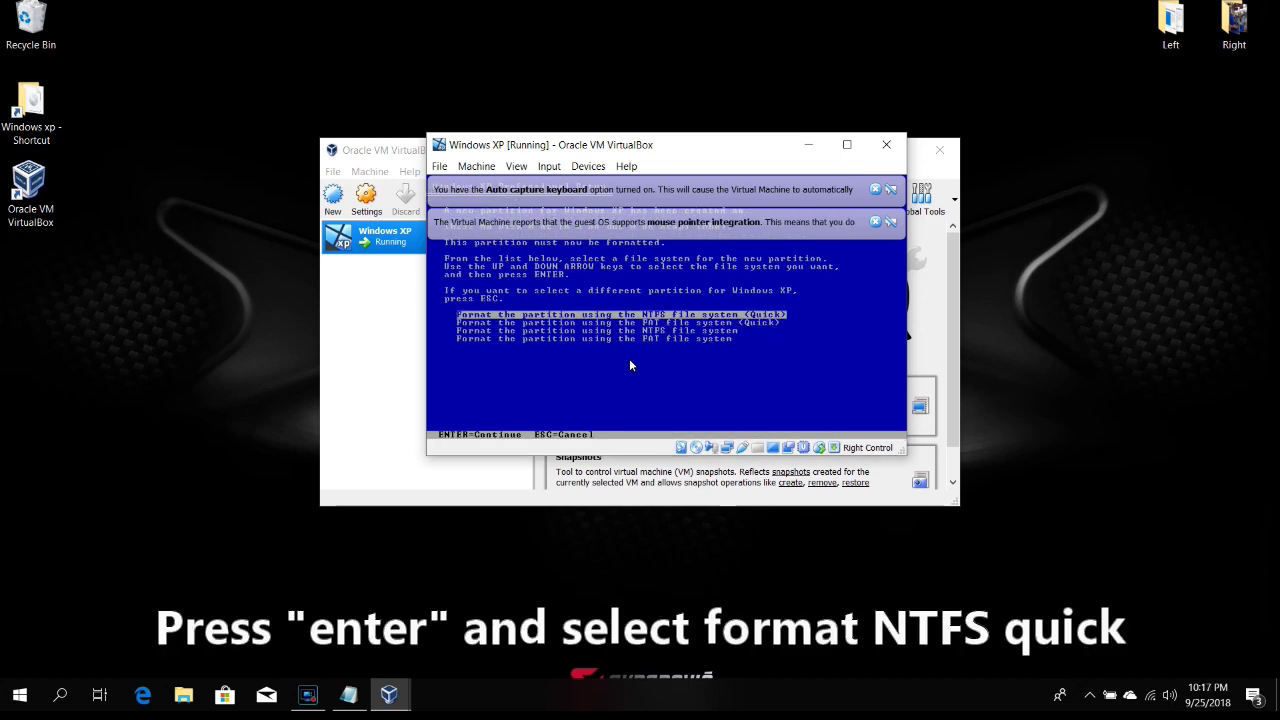
key(Return)
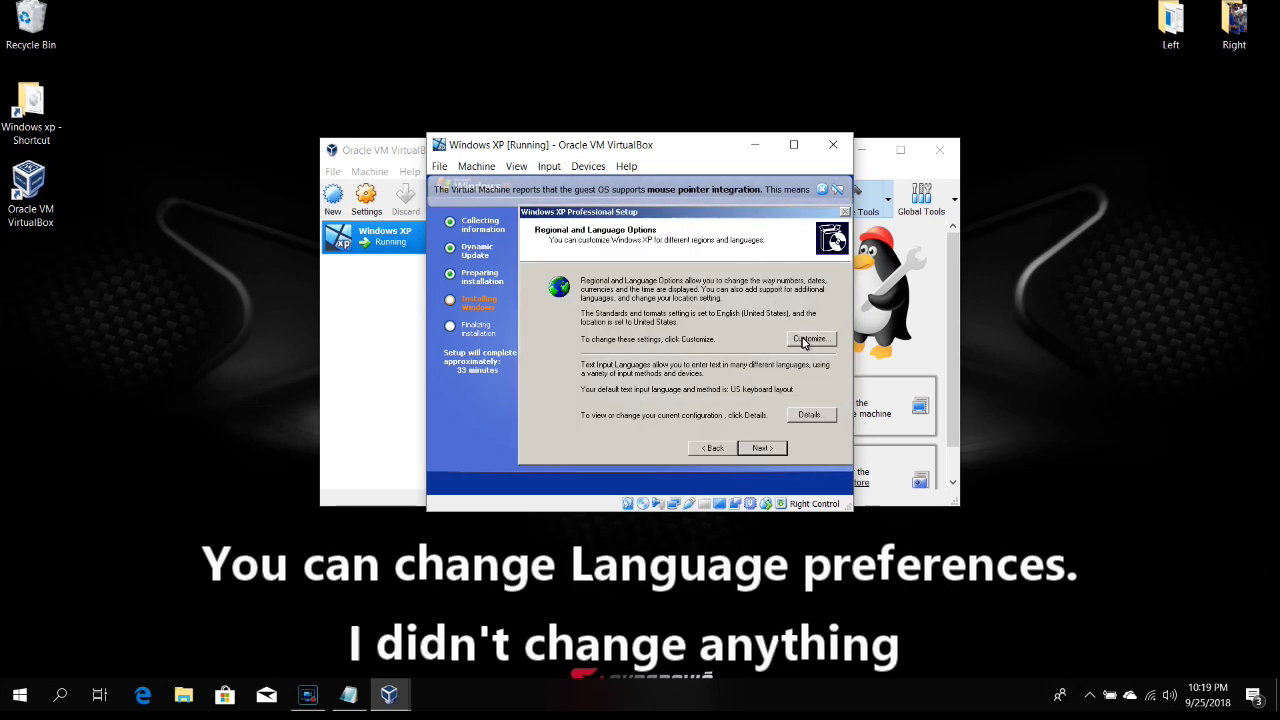
Accept the default regional and language options and enter Chip Tuning as the name, leaving the organization blank
click(760, 448)
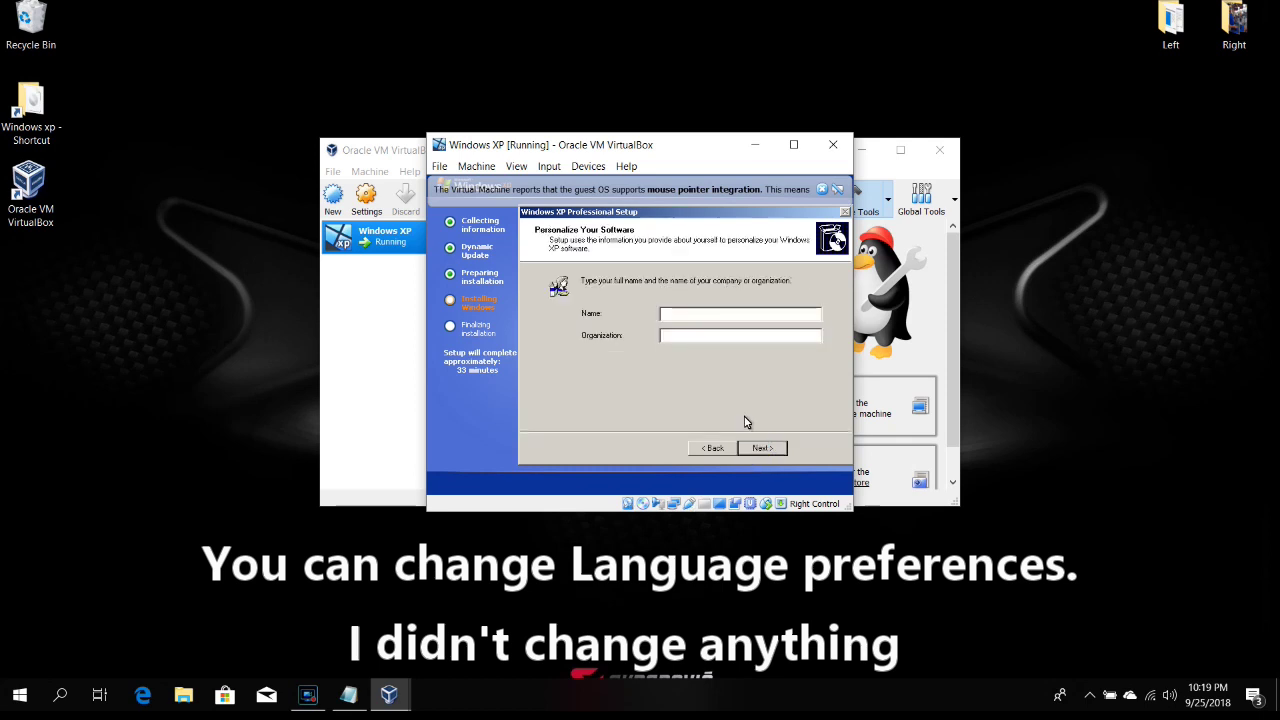
text(Chip Tuning)
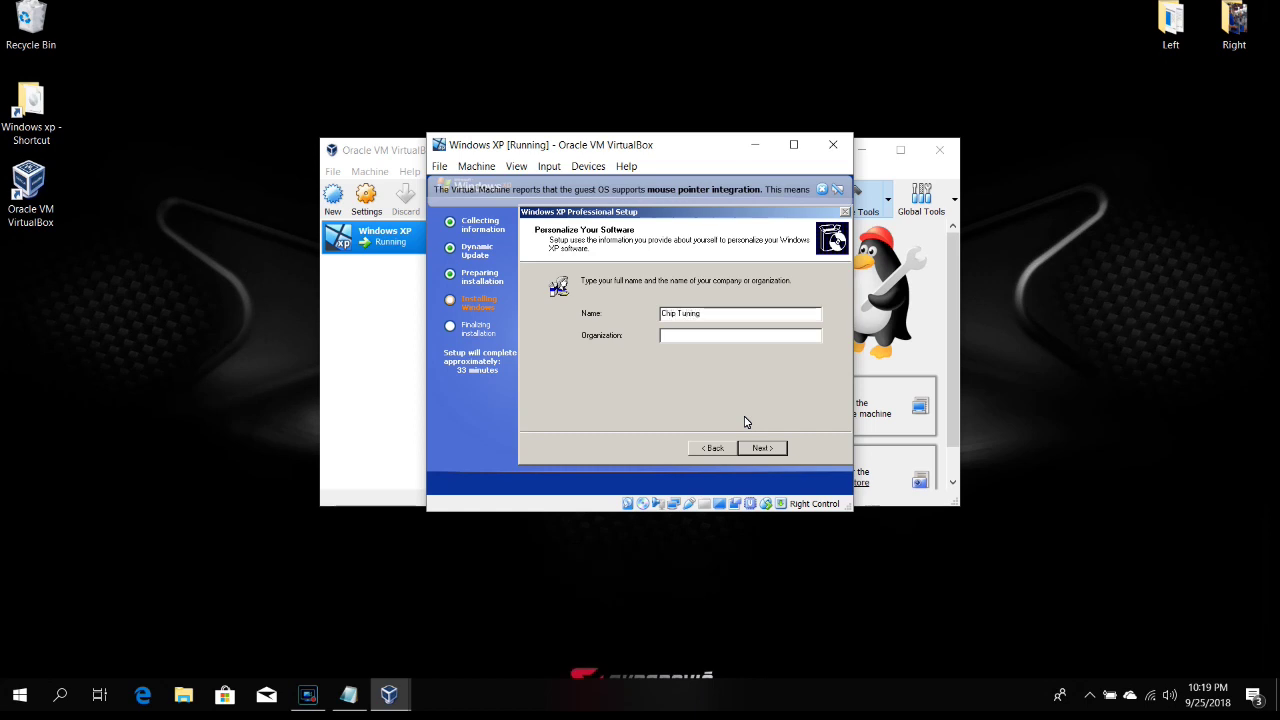
click(767, 447)
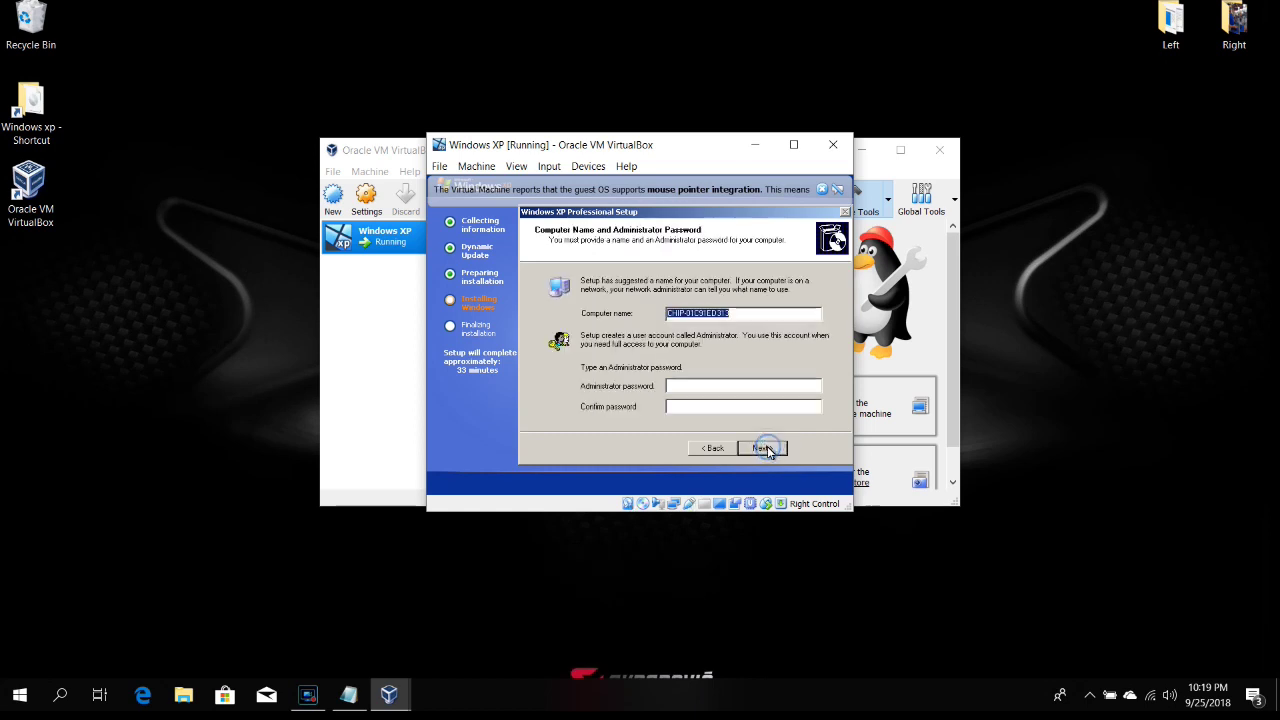
Name the computer CHIP, leave the administrator password blank, and accept the default date, time and time zone
drag(752, 323, 683, 318)
key(BackSpace)
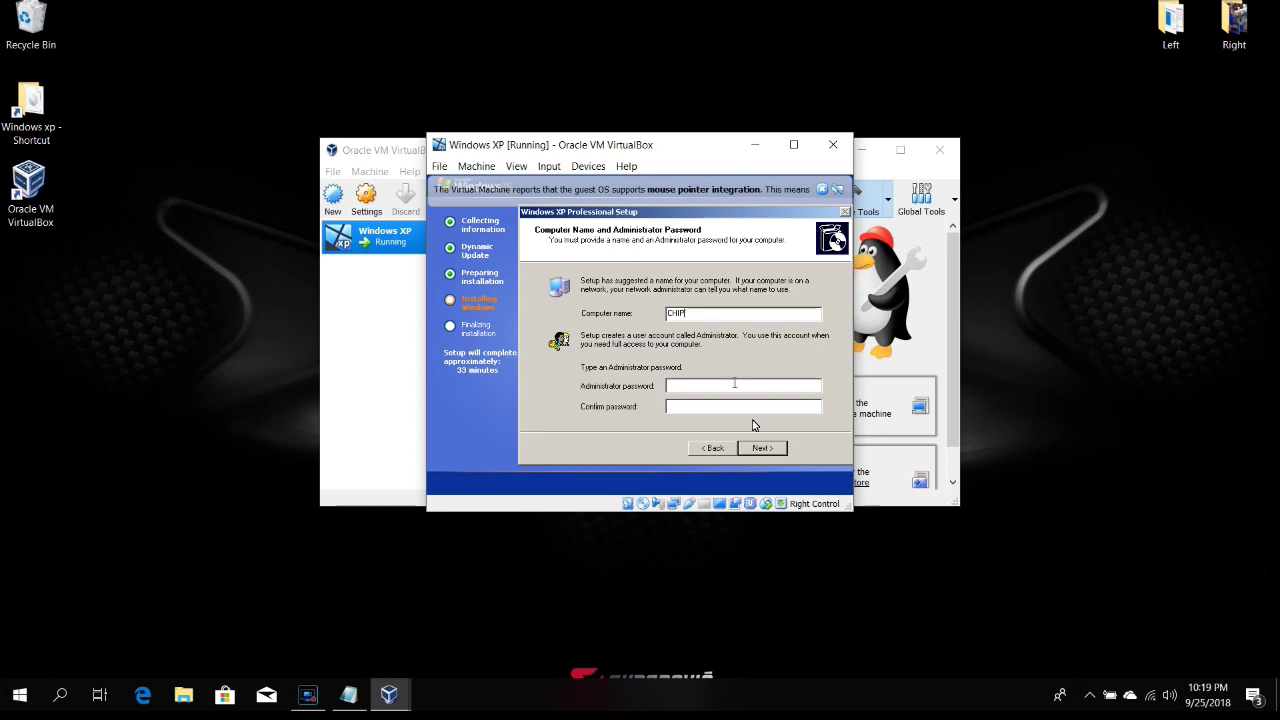
click(755, 451)
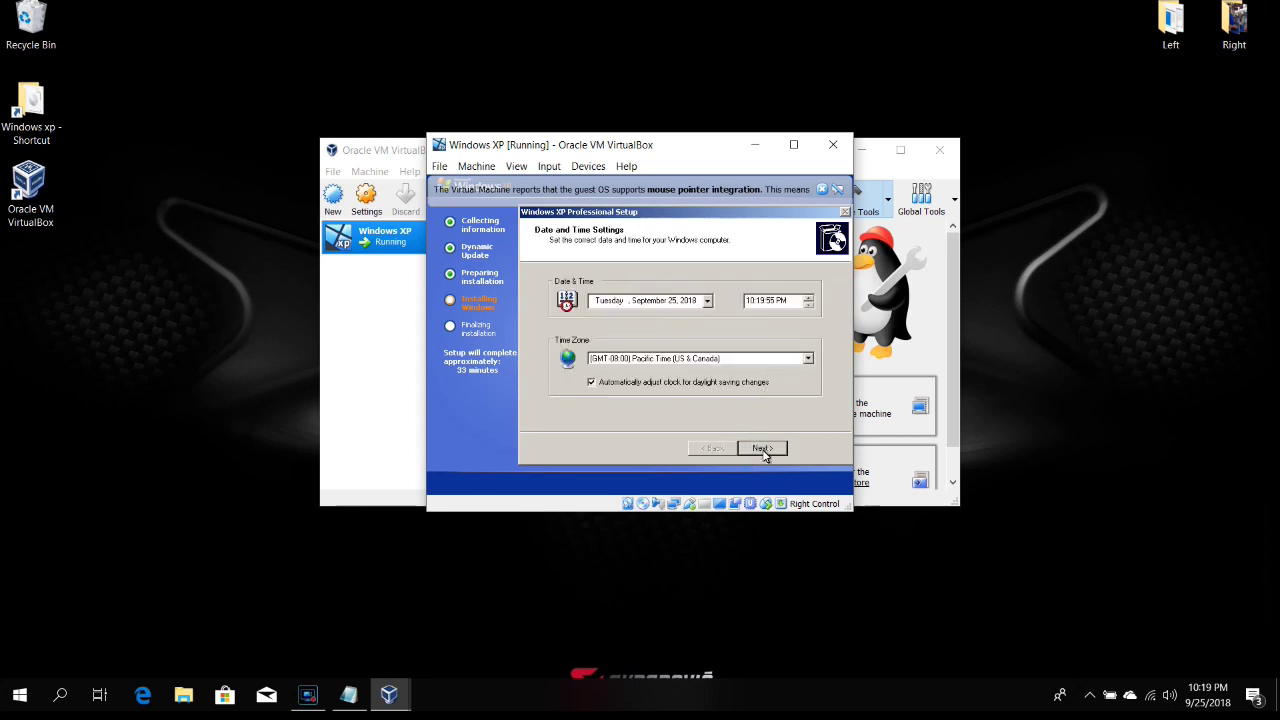
click(762, 449)
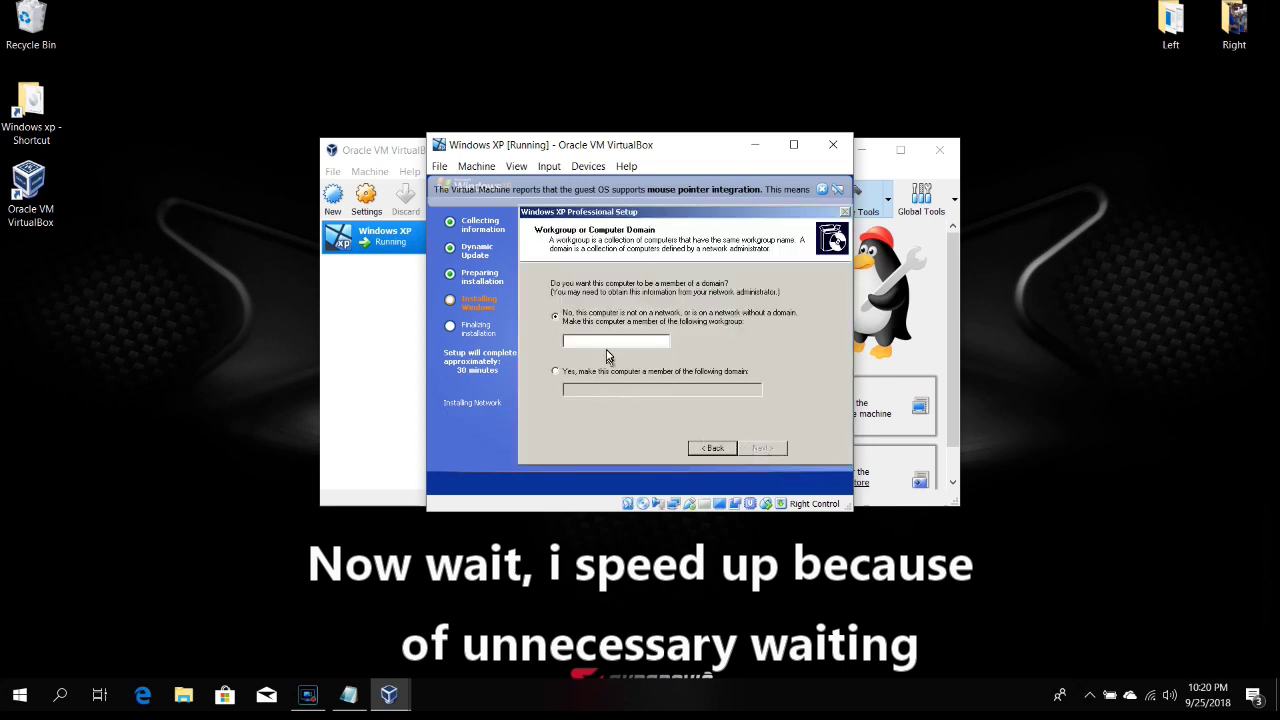
Make the computer a member of workgroup DOMAIN, and accept the automatic screen resolution adjustment once the installation restarts
text(DD)
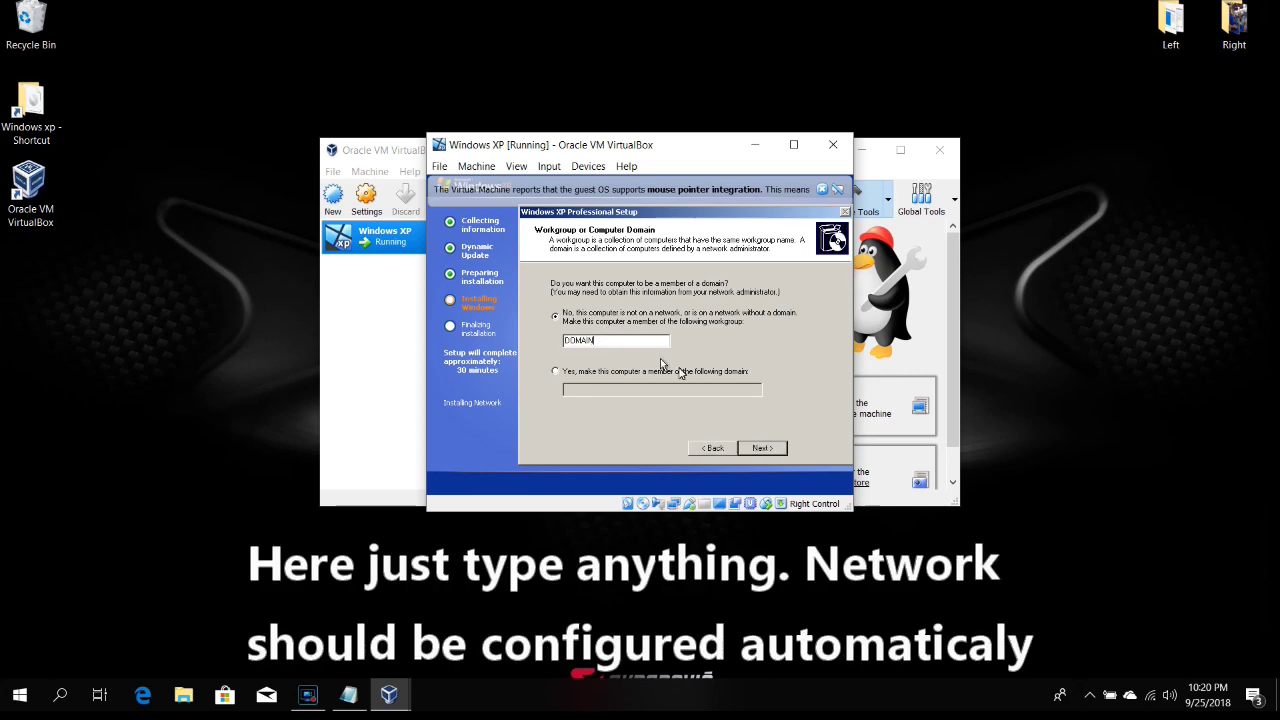
click(757, 447)
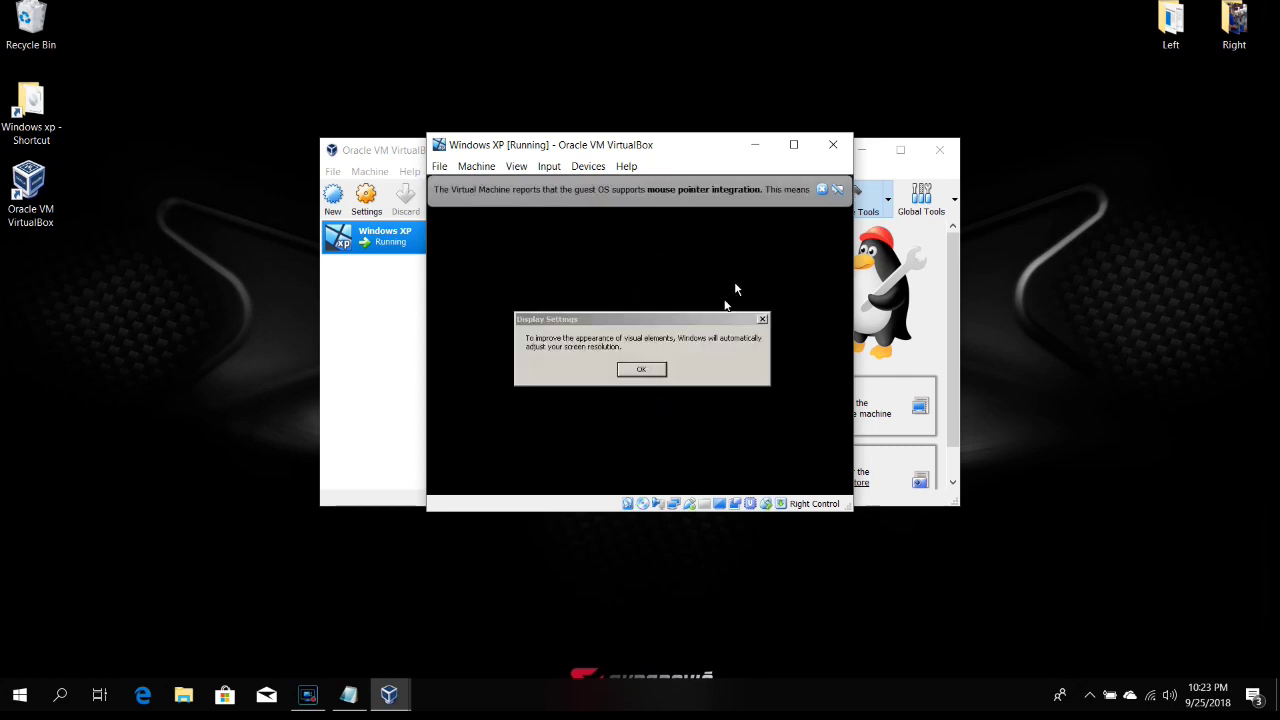
click(643, 369)
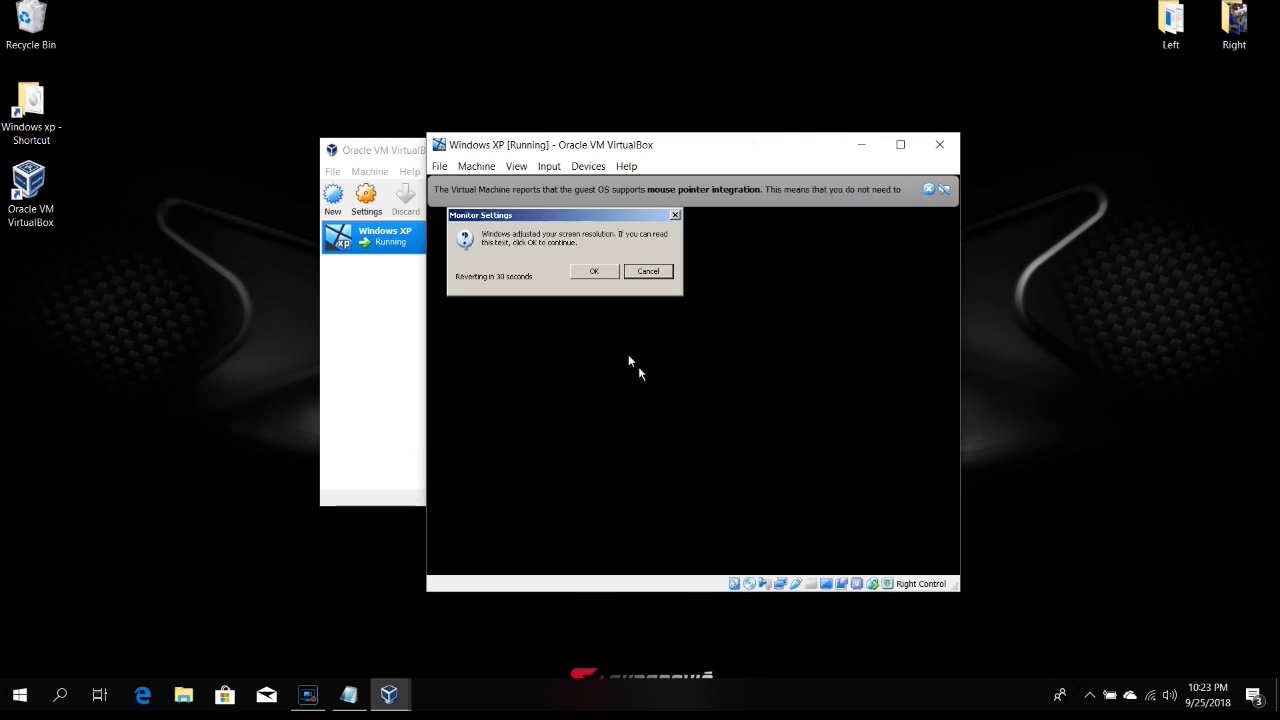
click(595, 271)
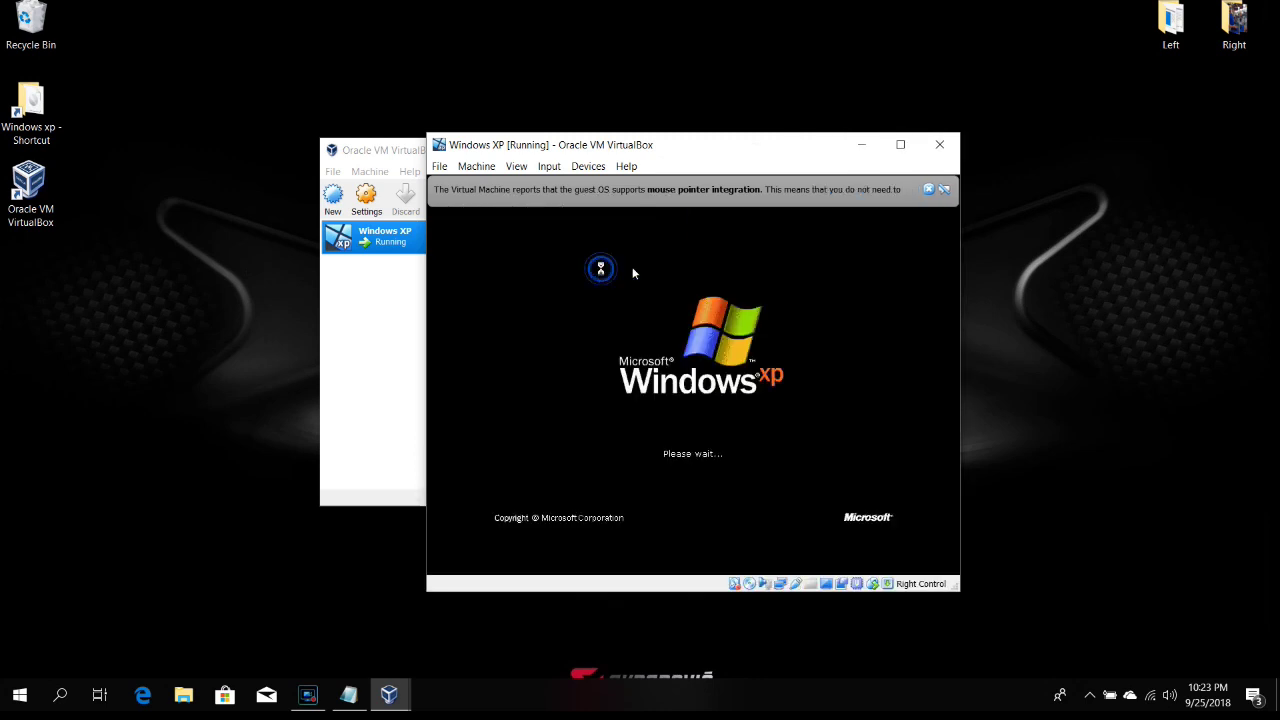
click(930, 191)
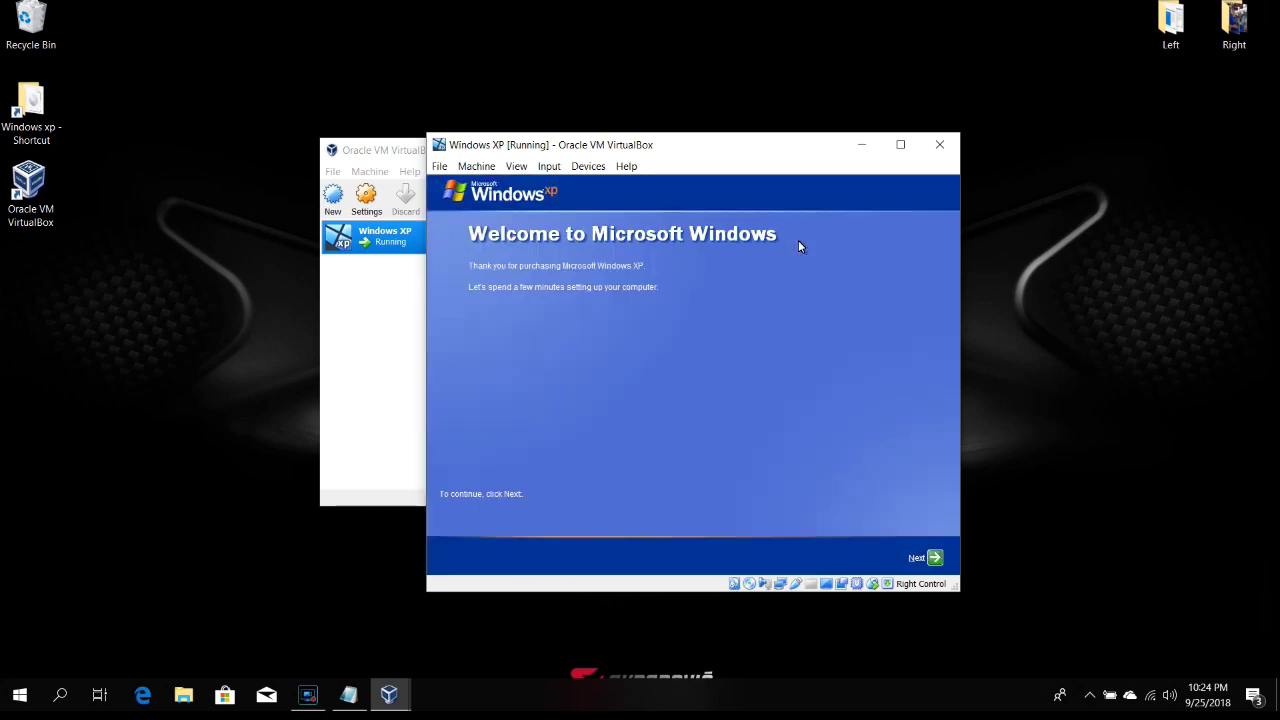
Go through the Windows welcome setup without Automatic Updates, skipping the Internet connectivity check and declining registration with Microsoft
click(933, 558)
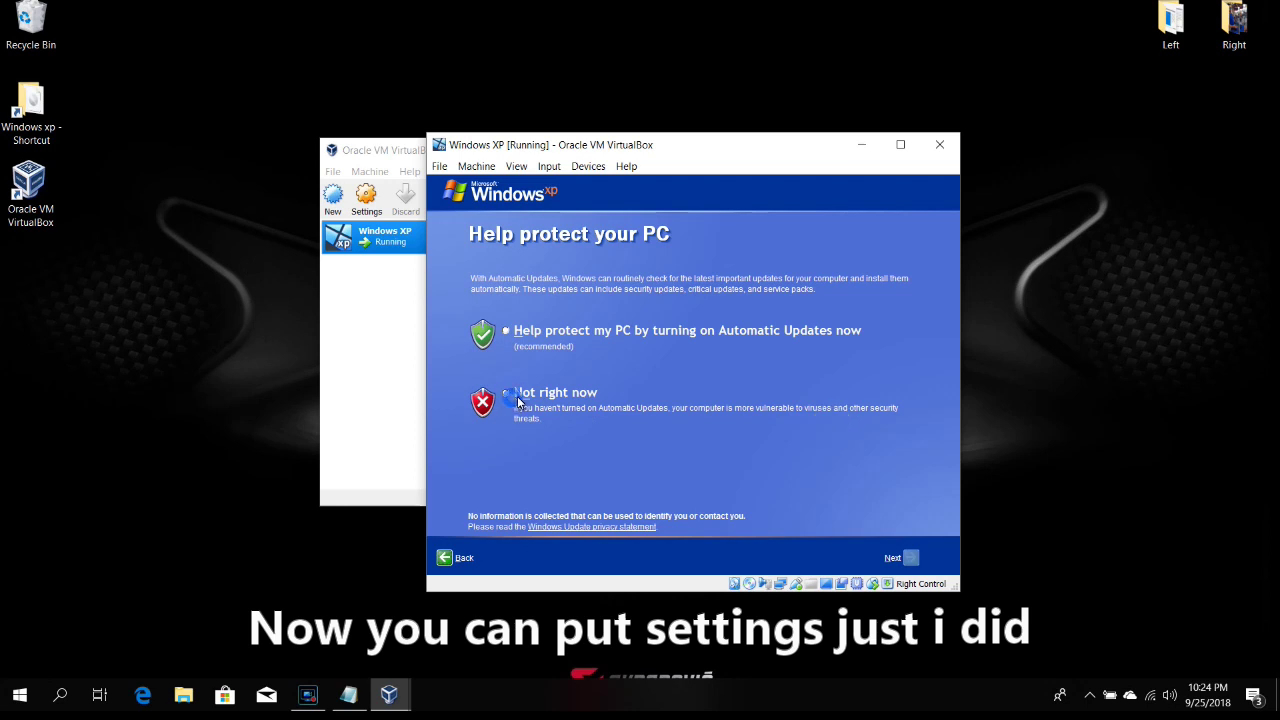
click(508, 393)
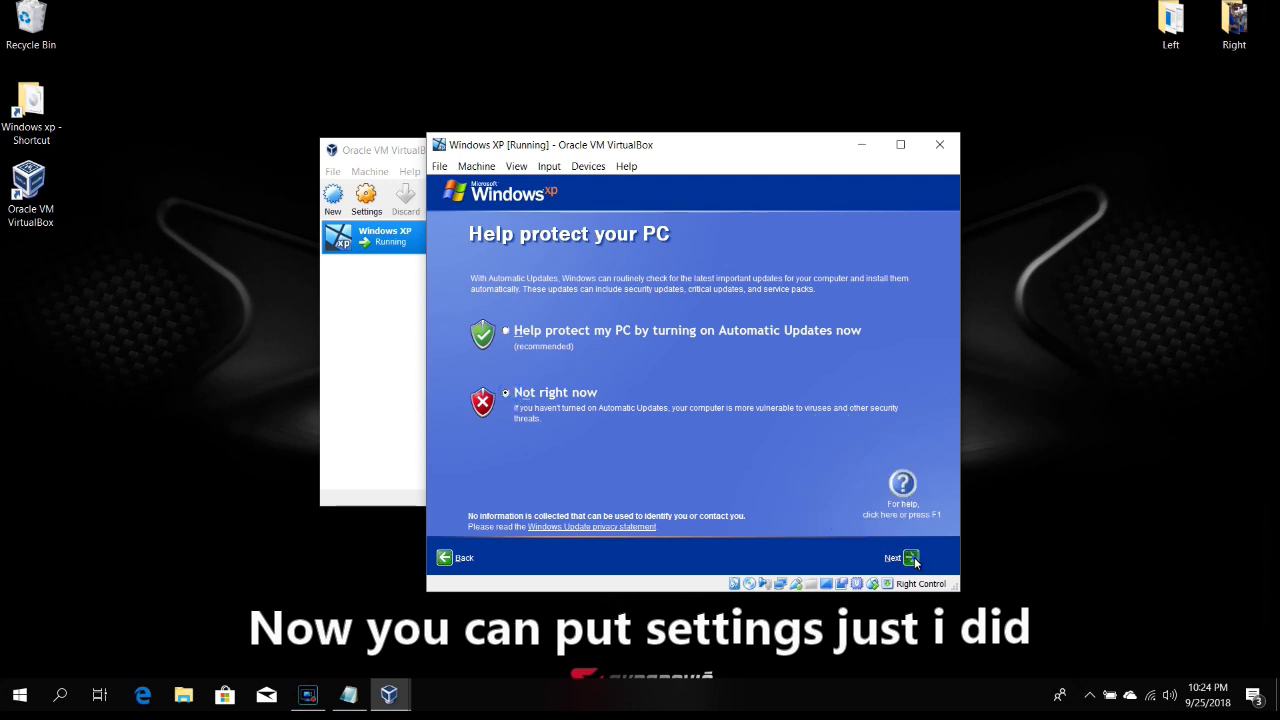
click(903, 557)
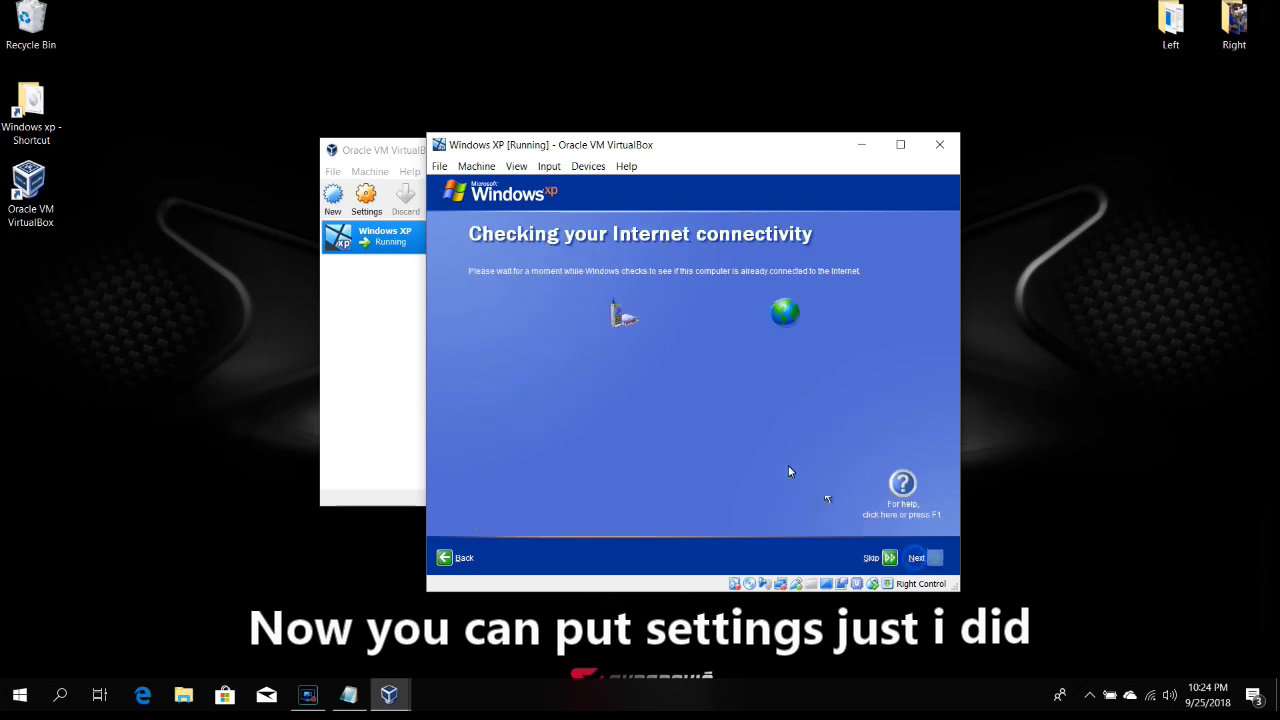
click(889, 558)
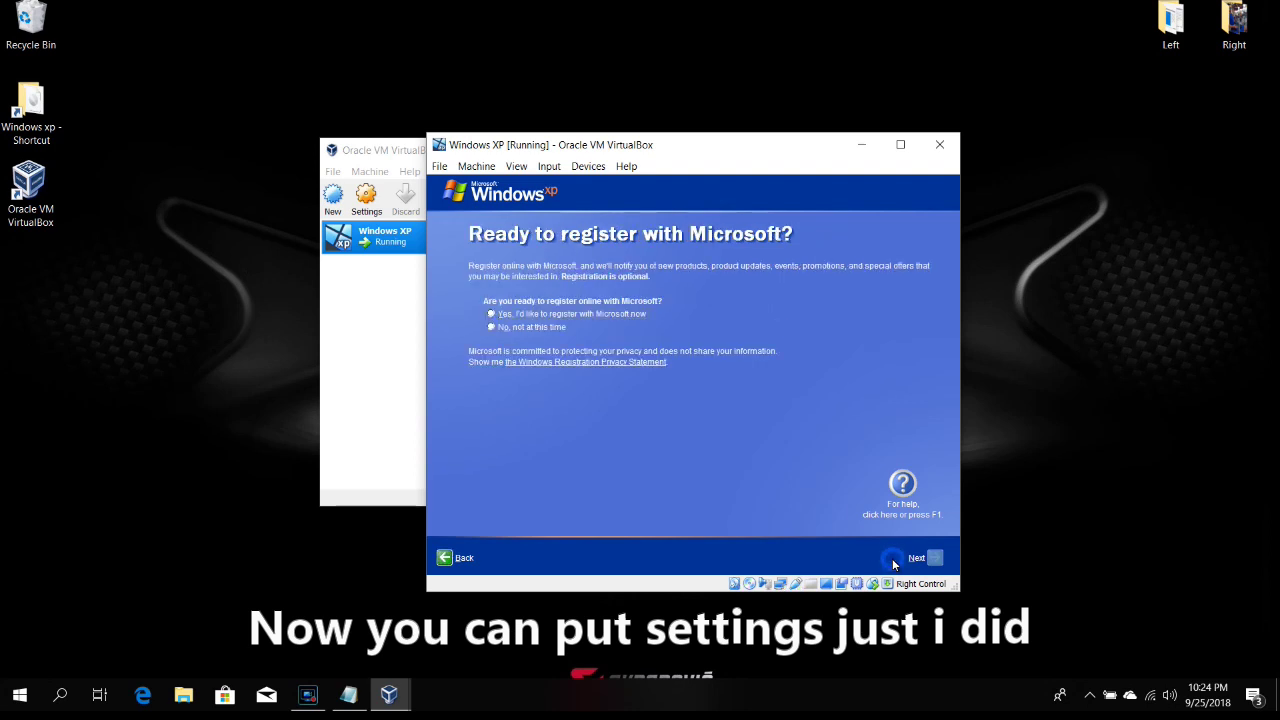
click(506, 328)
click(924, 558)
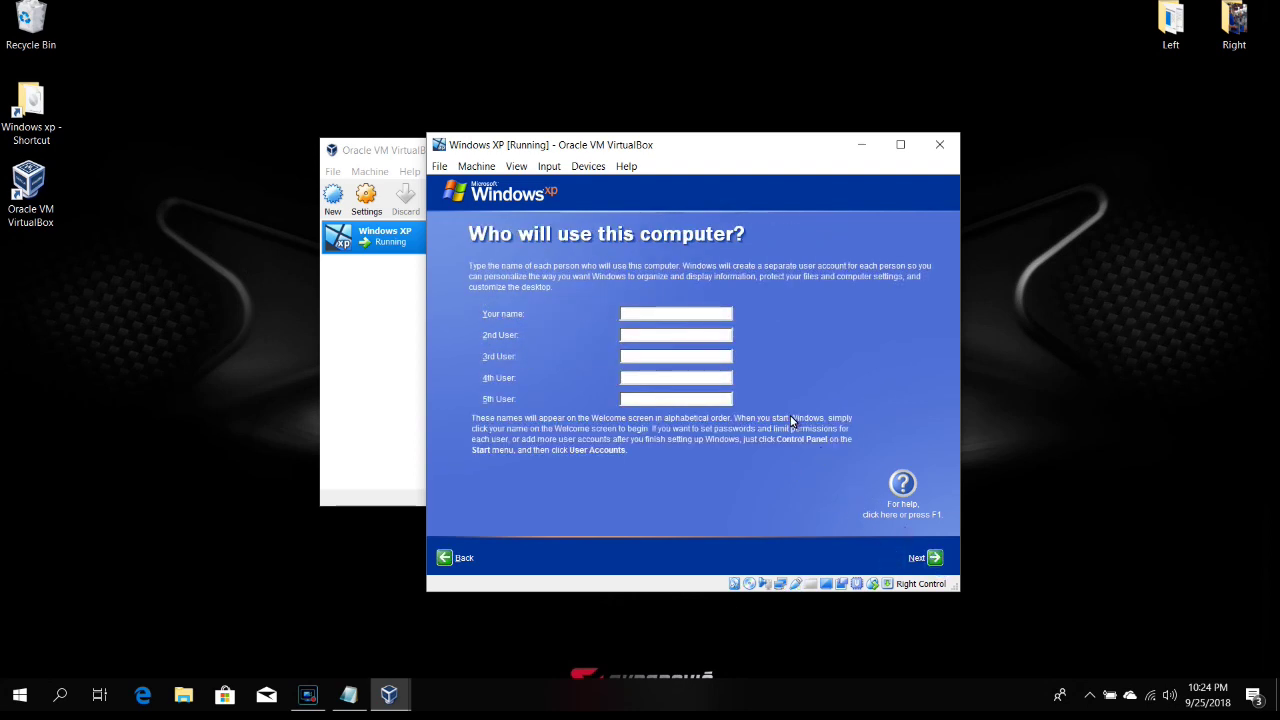
Set the first user account name to Chiptuning and finish the Windows XP setup
text(Chip)
click(935, 559)
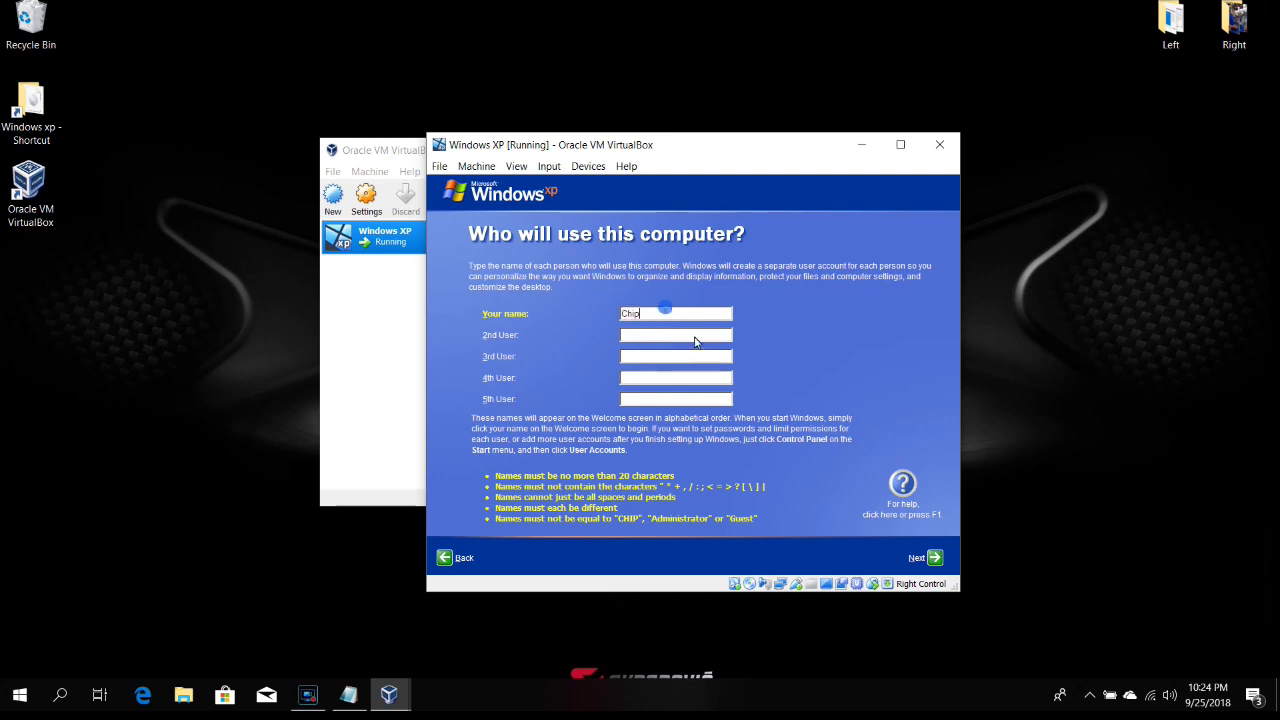
click(935, 562)
click(674, 316)
text(tuning)
click(917, 550)
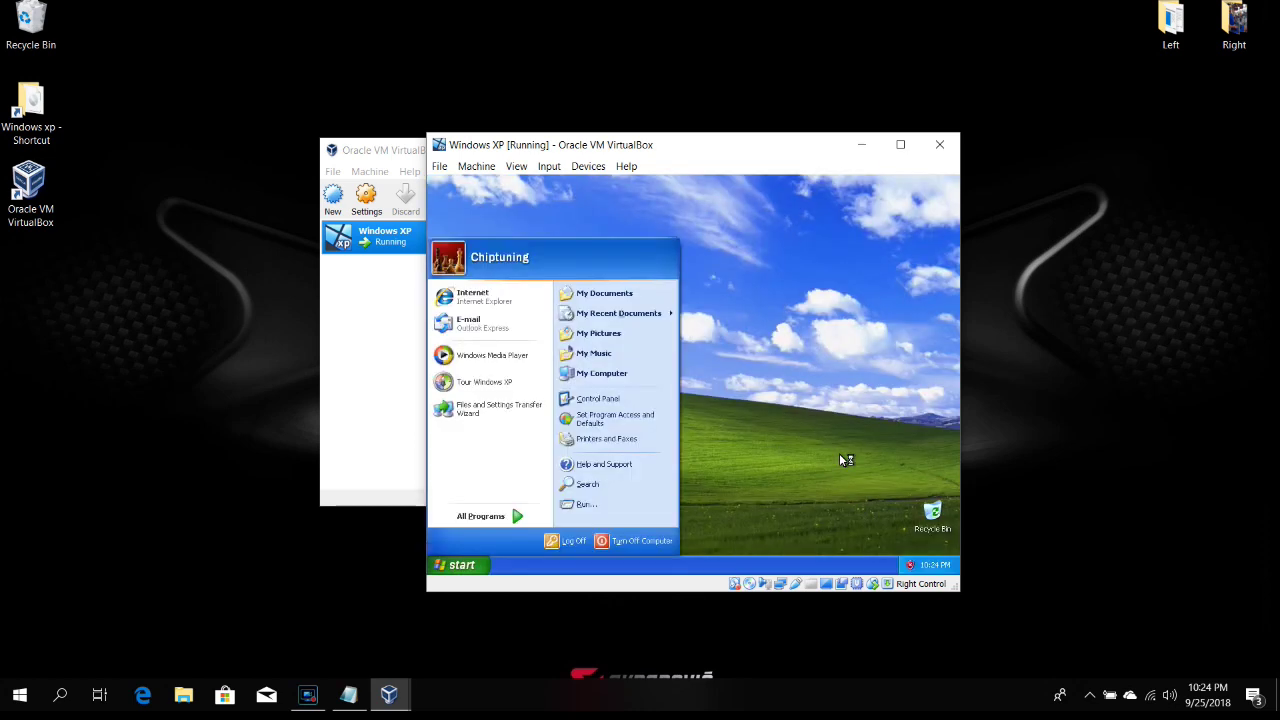
Close the Start menu and dismiss the security risk and Windows XP tour notifications
click(478, 566)
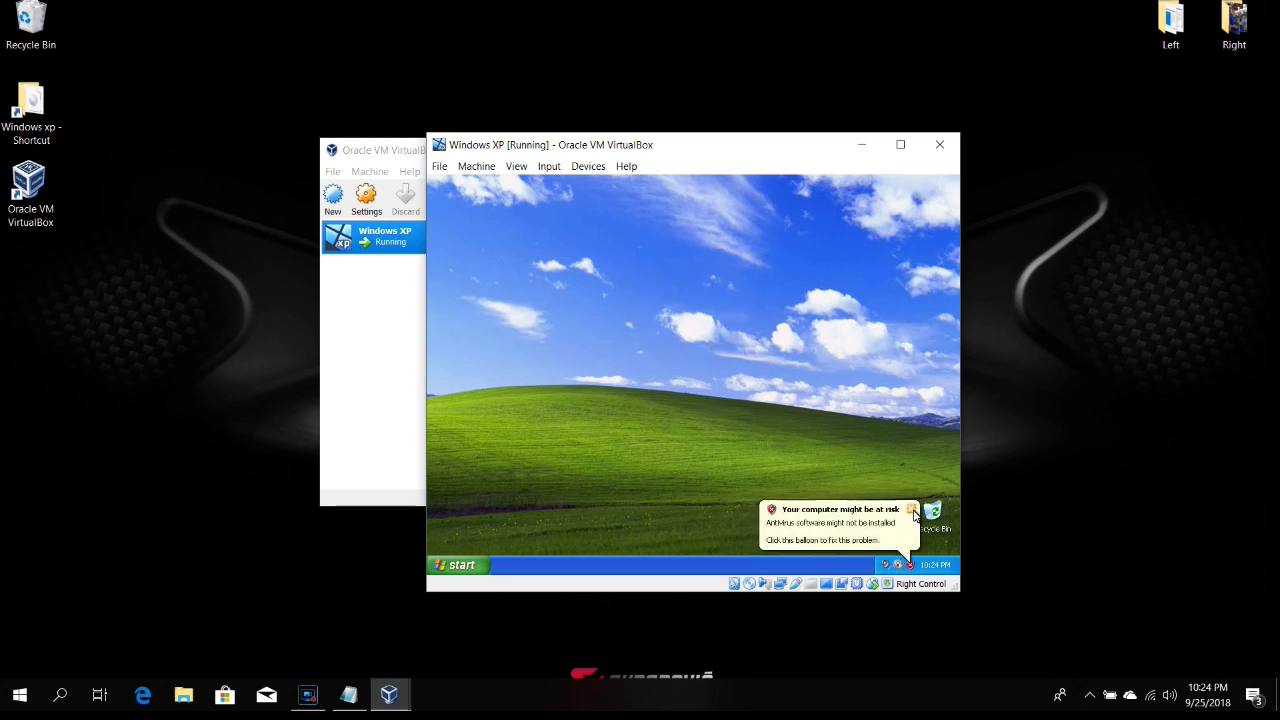
click(913, 511)
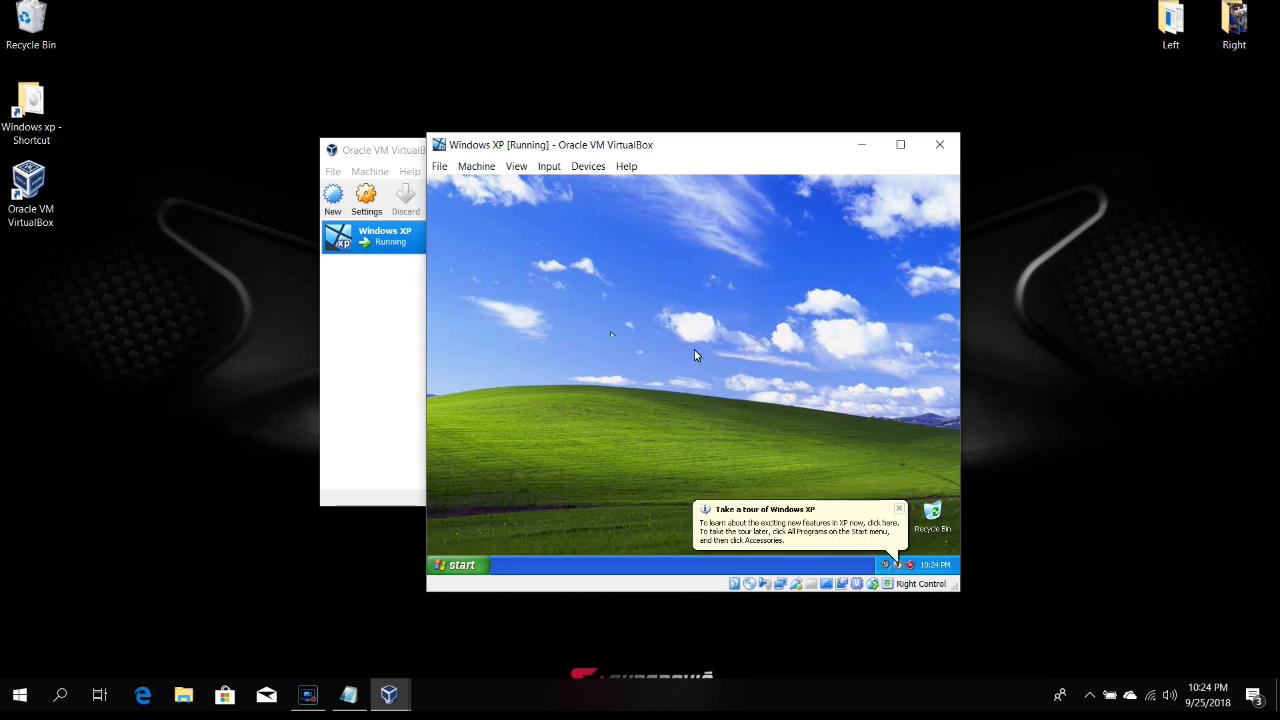
click(899, 509)
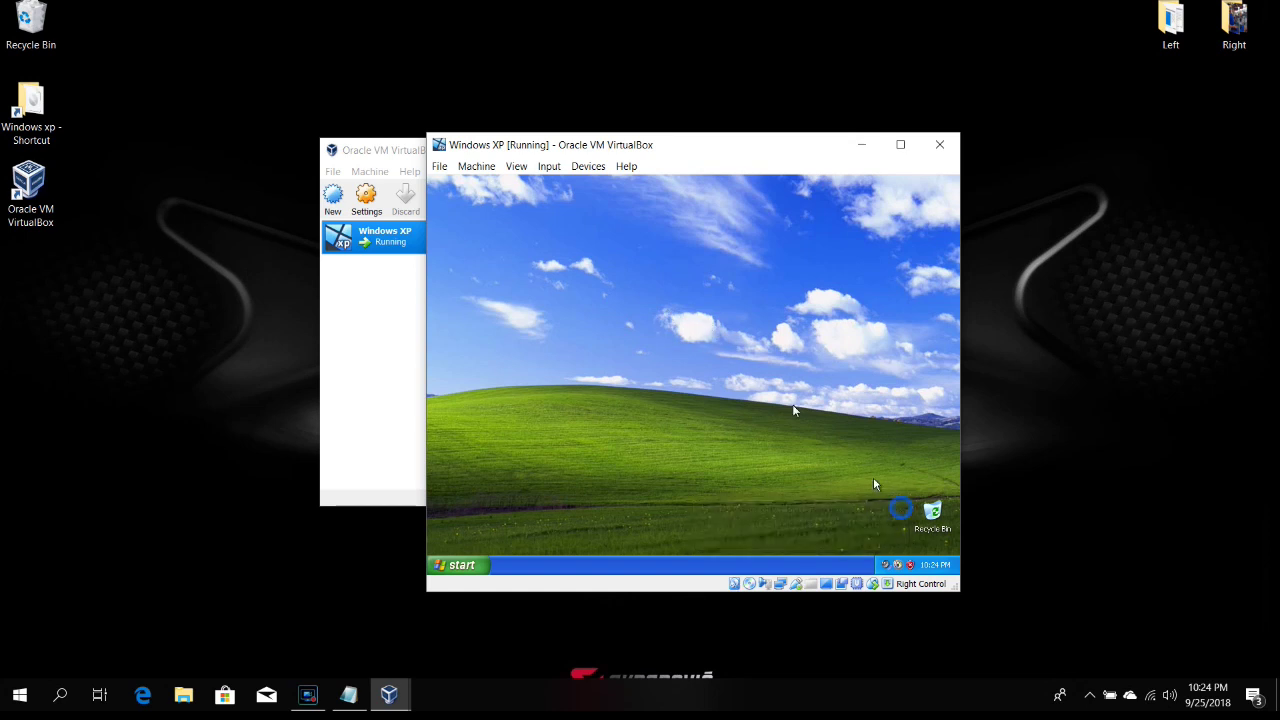
Set the Windows XP screen resolution to 1152 by 864 pixels and keep the new display settings
right_click(630, 241)
click(677, 324)
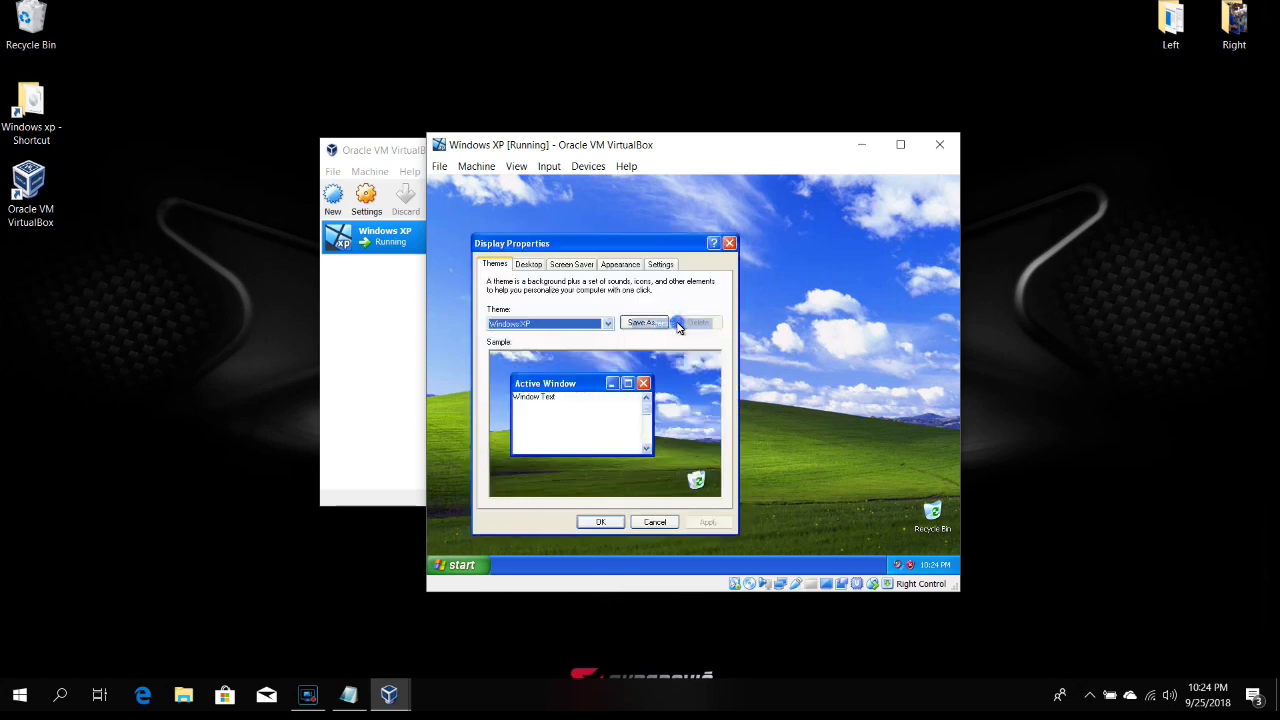
click(659, 264)
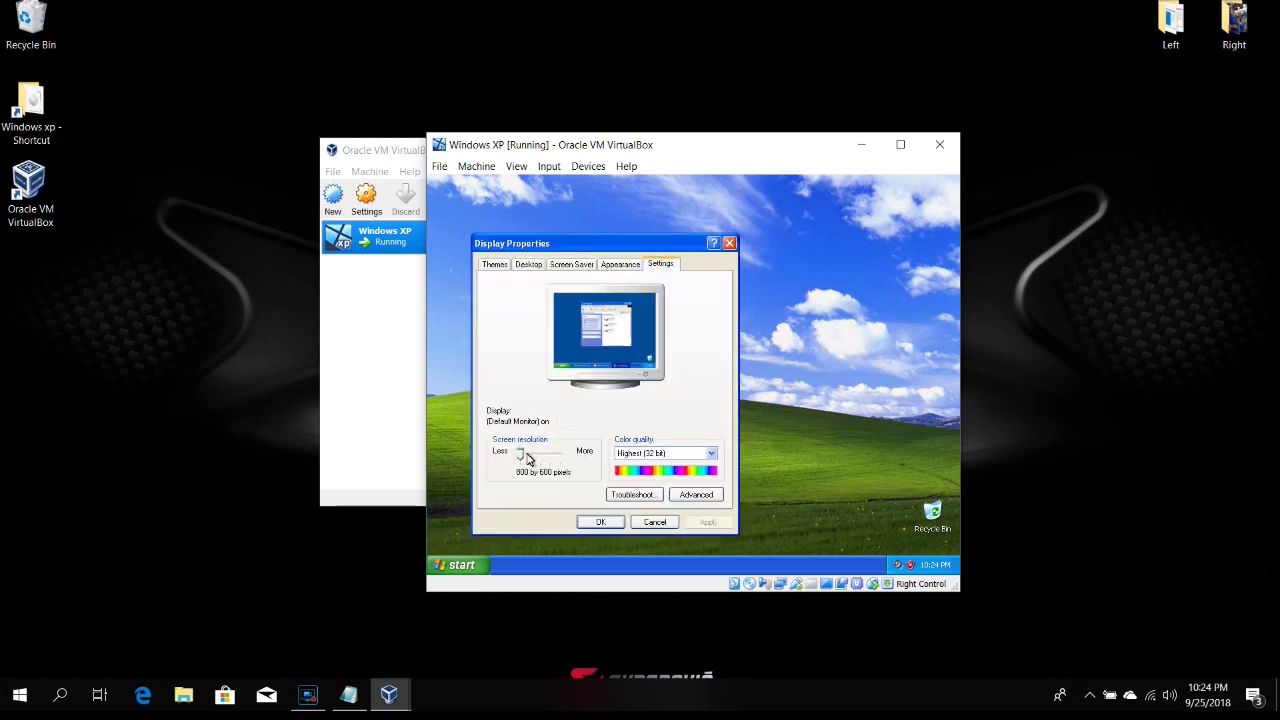
drag(523, 452, 540, 457)
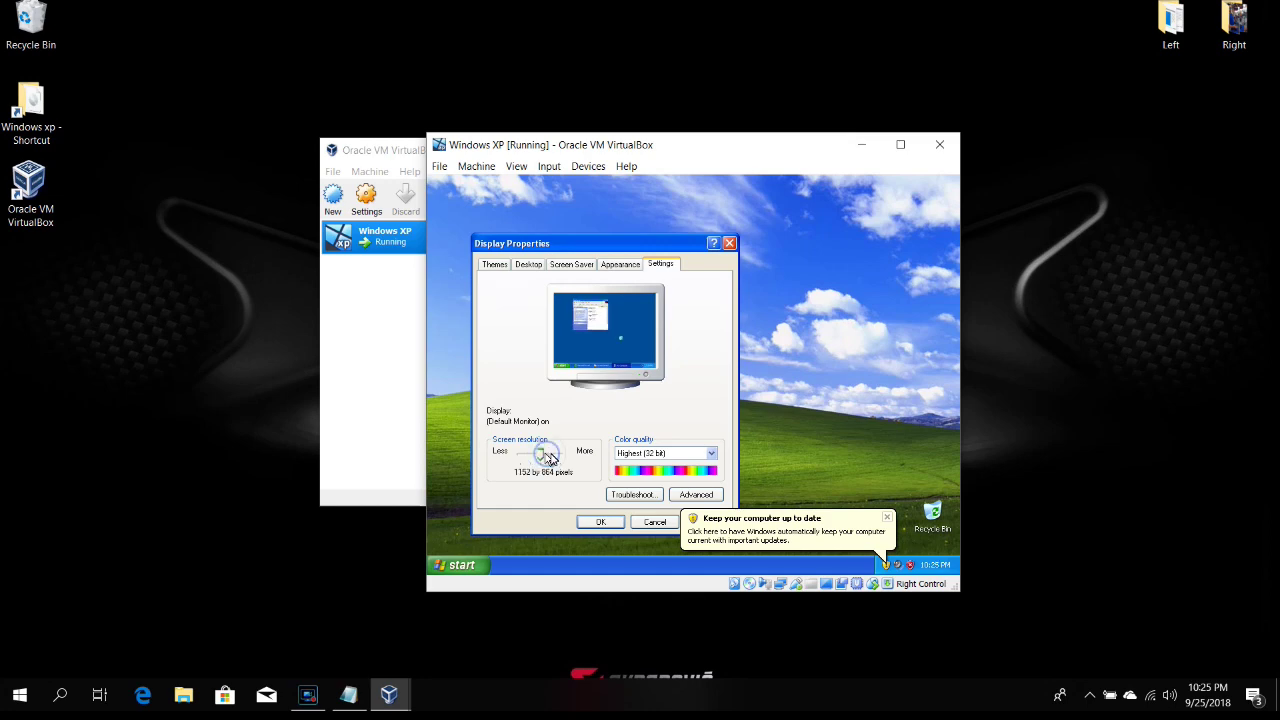
click(887, 517)
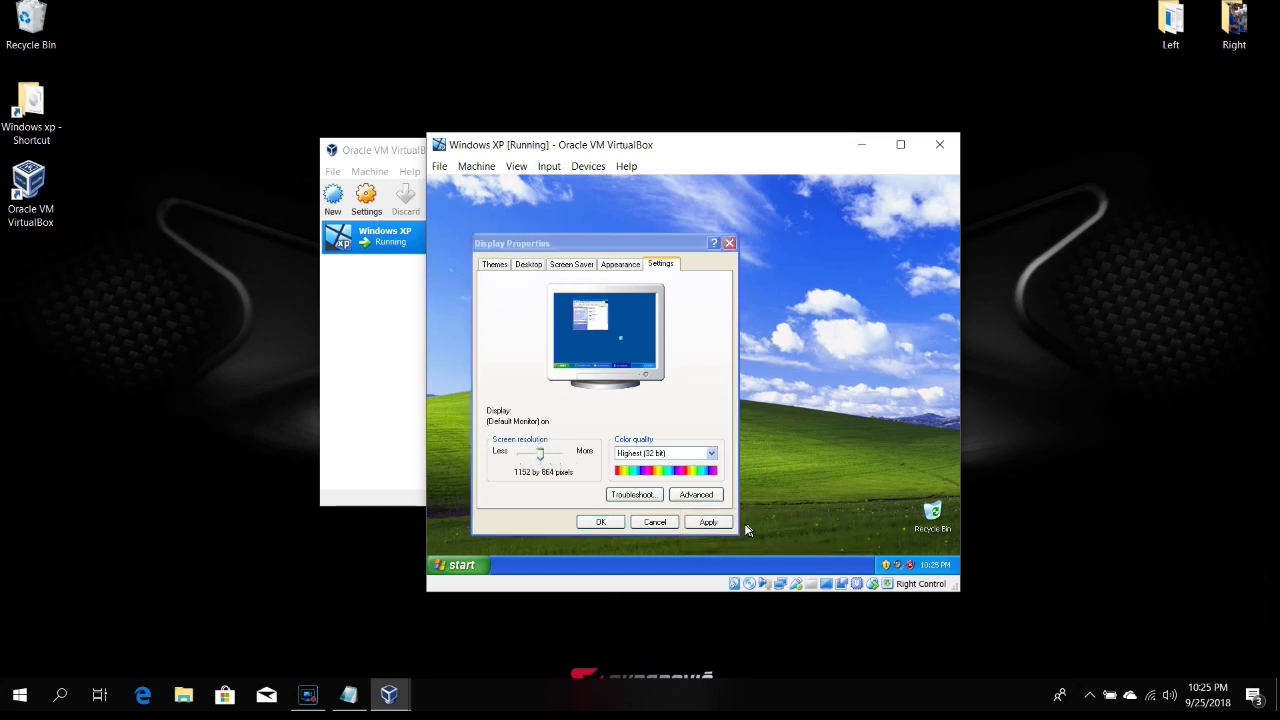
click(727, 530)
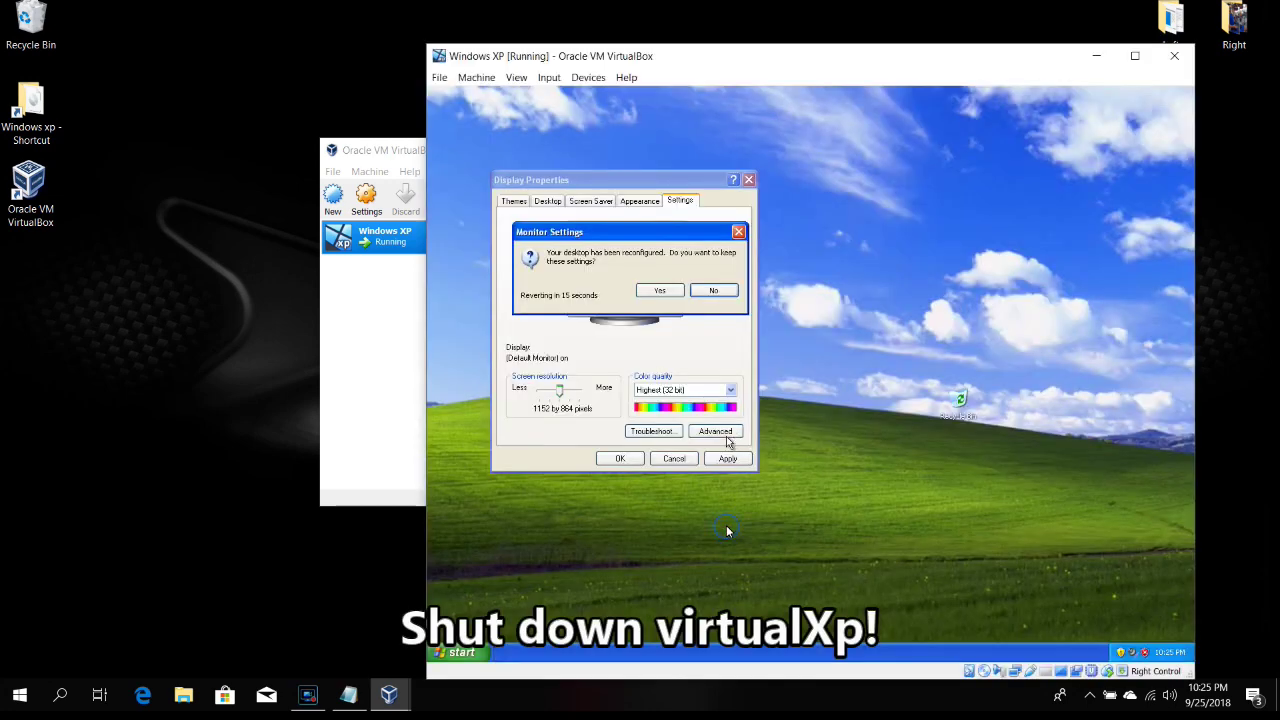
click(660, 294)
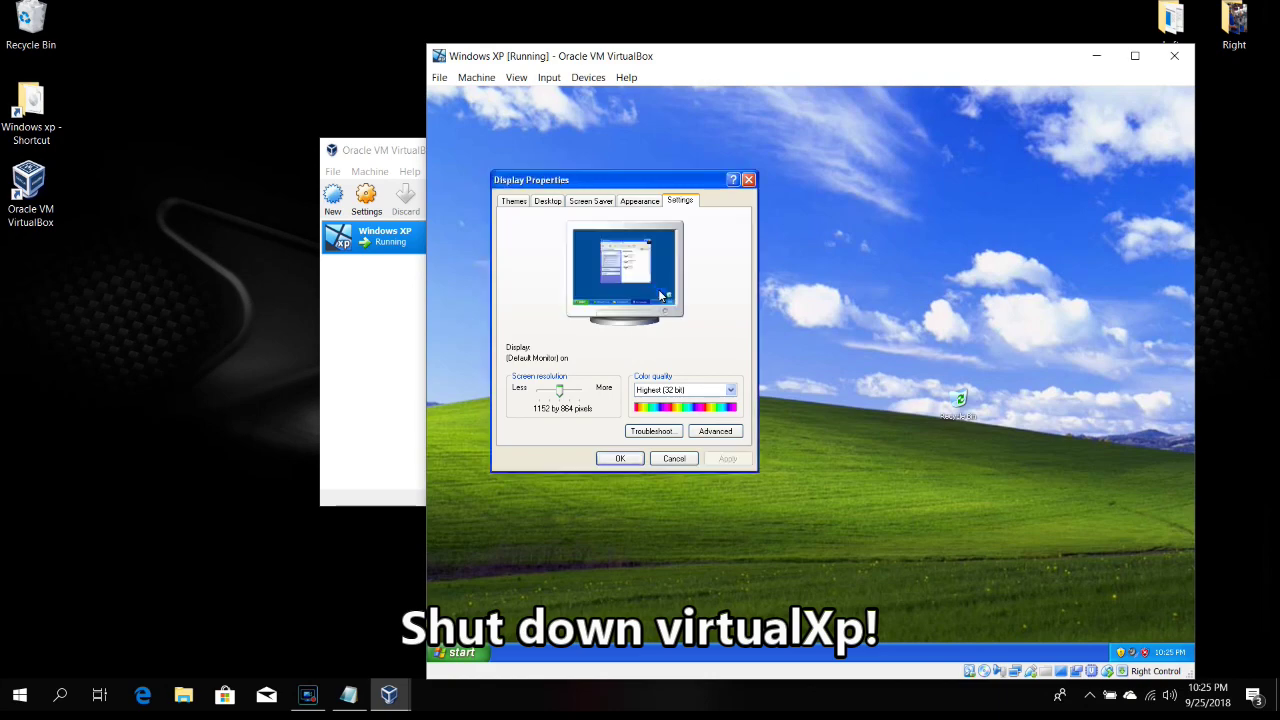
click(631, 459)
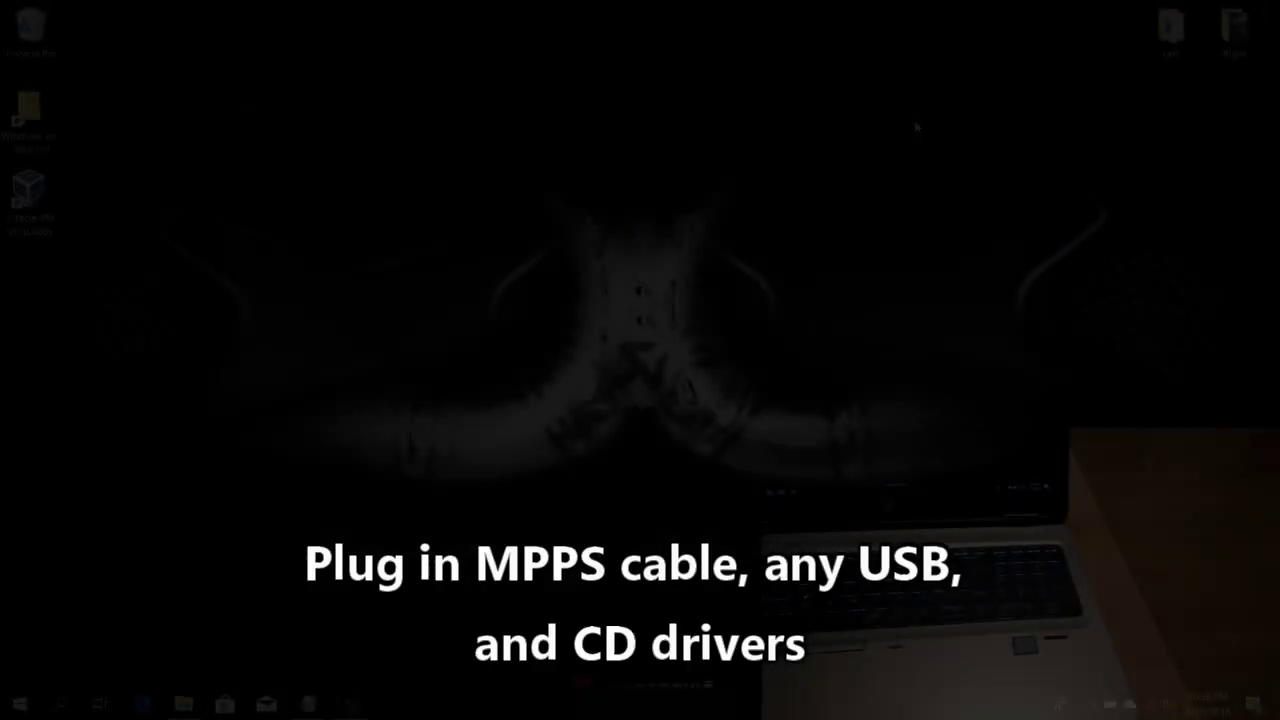
Open the MPPS V16 disc in DVD RW Drive (D:) from This PC in File Explorer
click(187, 706)
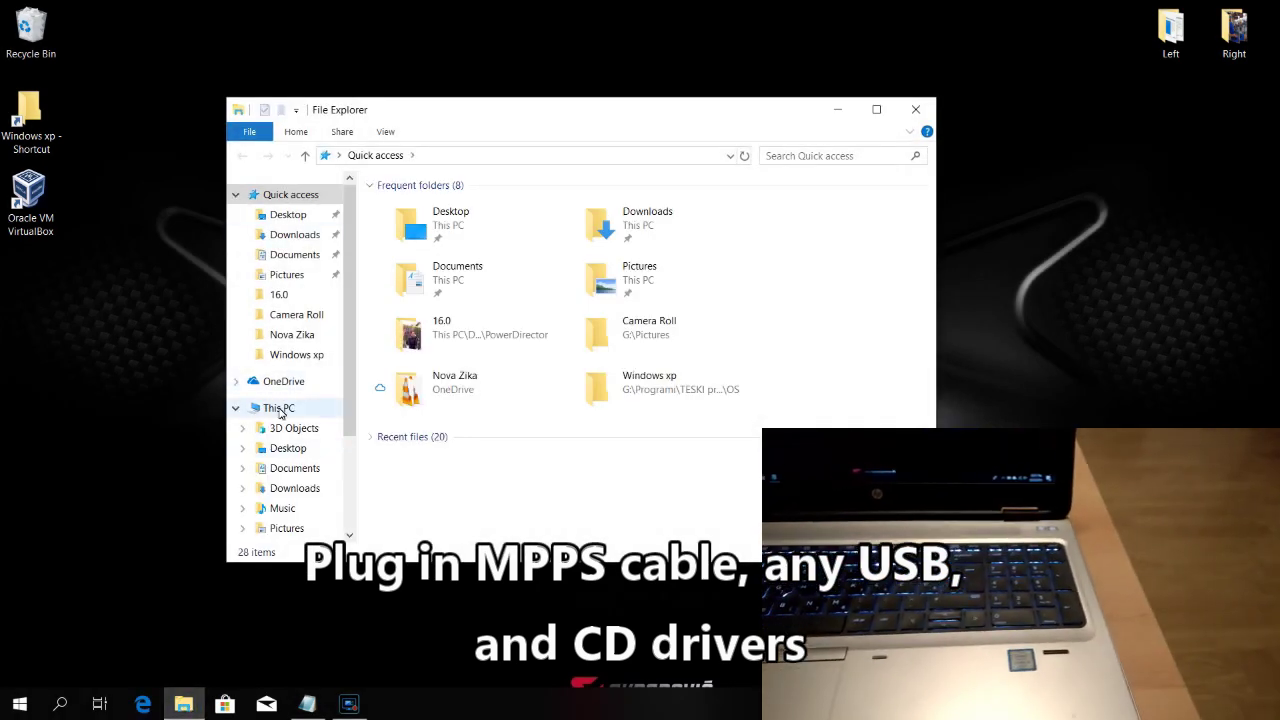
click(280, 410)
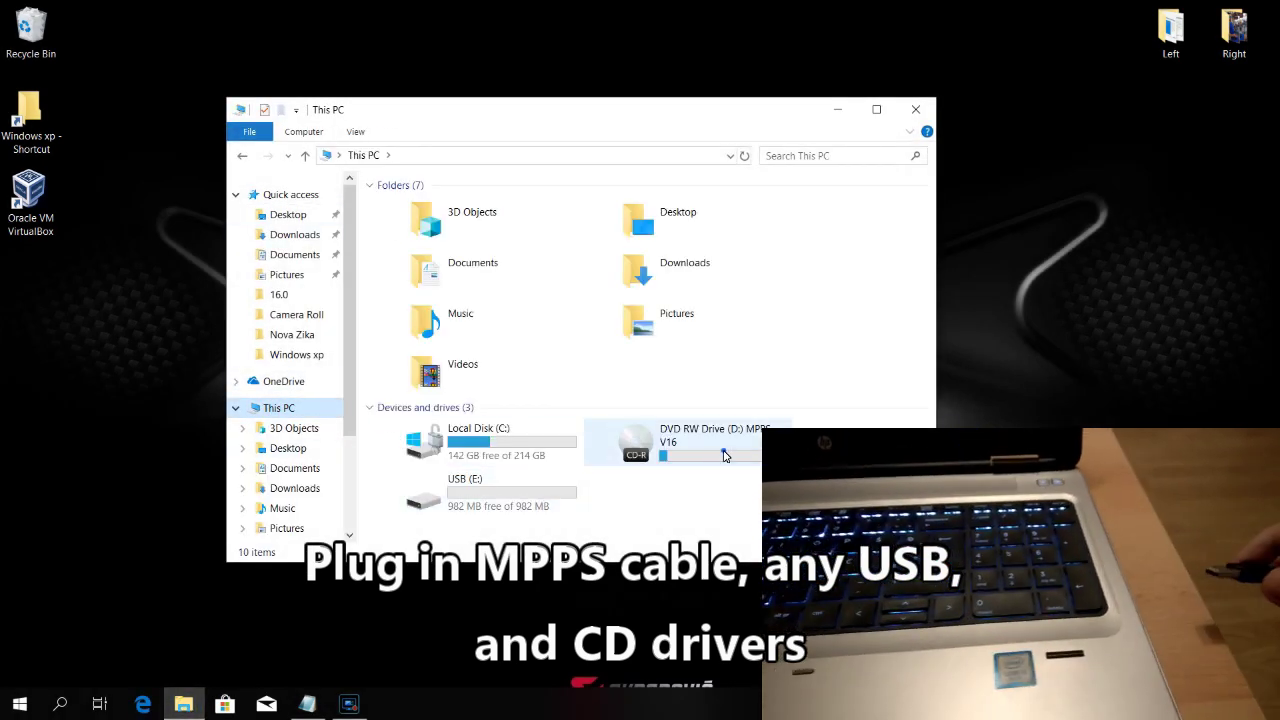
double_click(660, 436)
Copy loader and MppsUpdate V16 from the MPPS V16 disc to the USB (E:) drive and close the file window
click(410, 284)
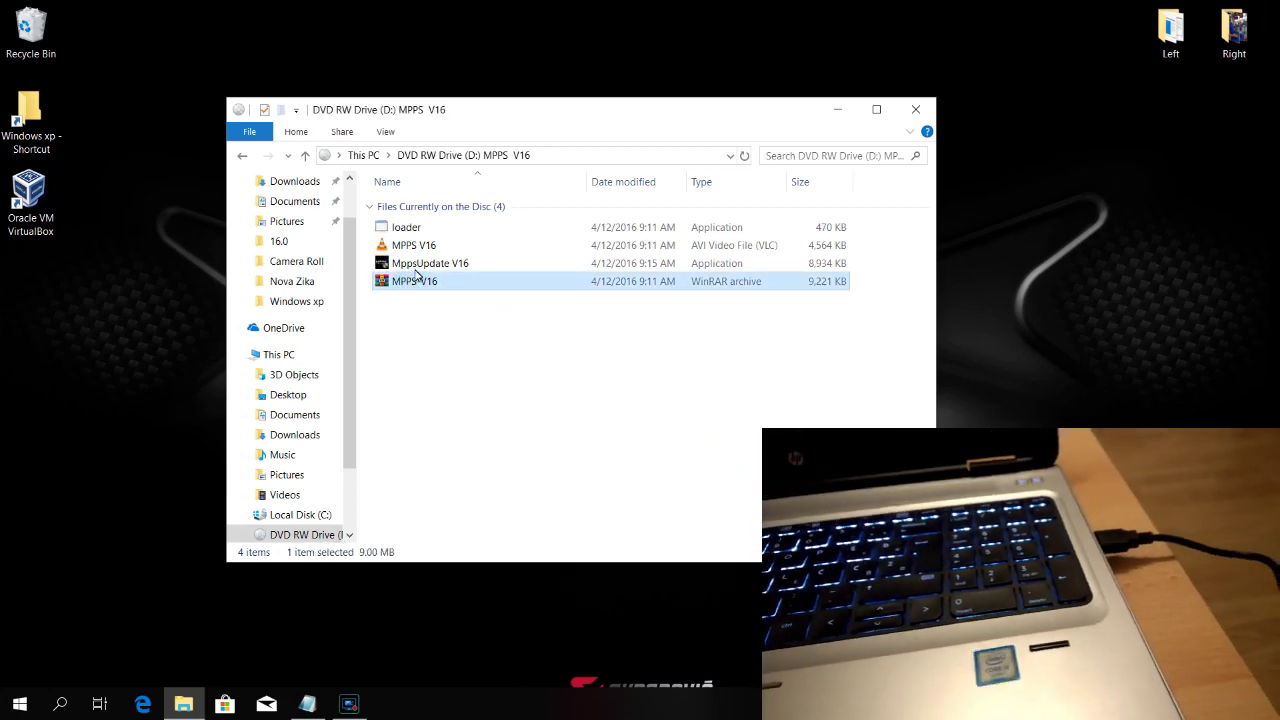
click(425, 263)
click(403, 230)
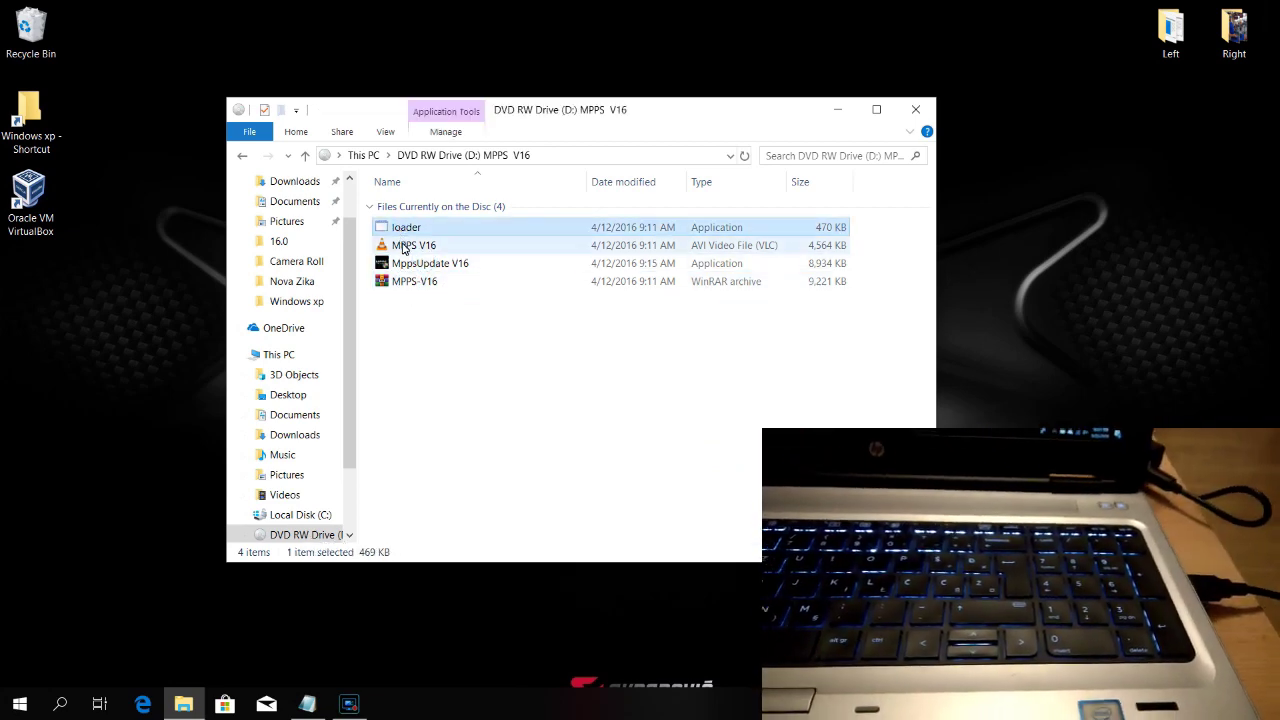
ctrl+click(405, 266)
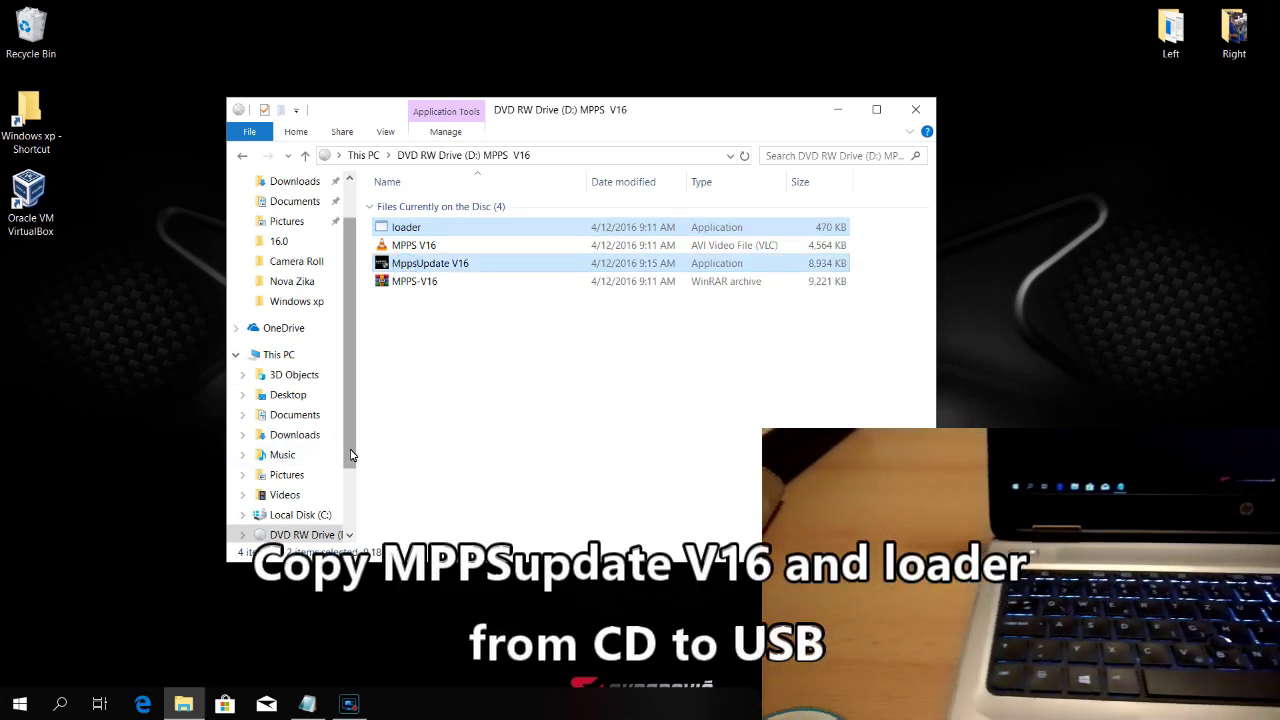
scroll(350, 490, down, 1)
click(294, 496)
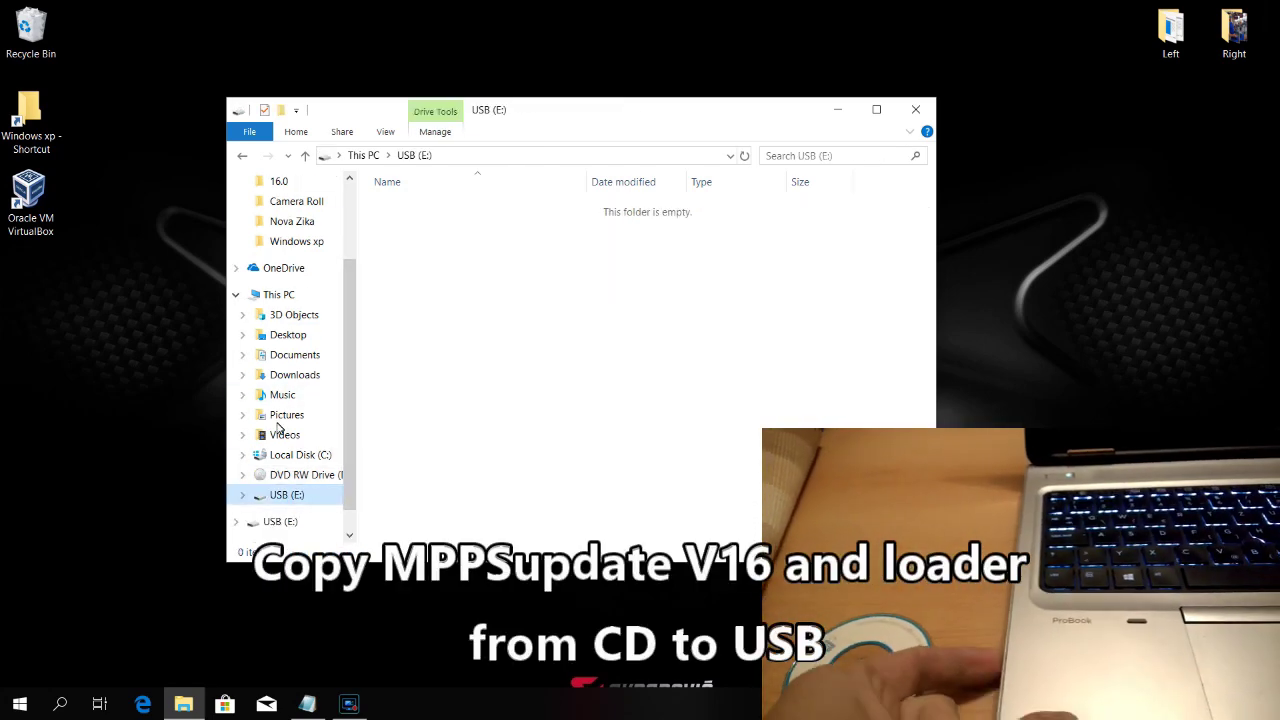
click(246, 157)
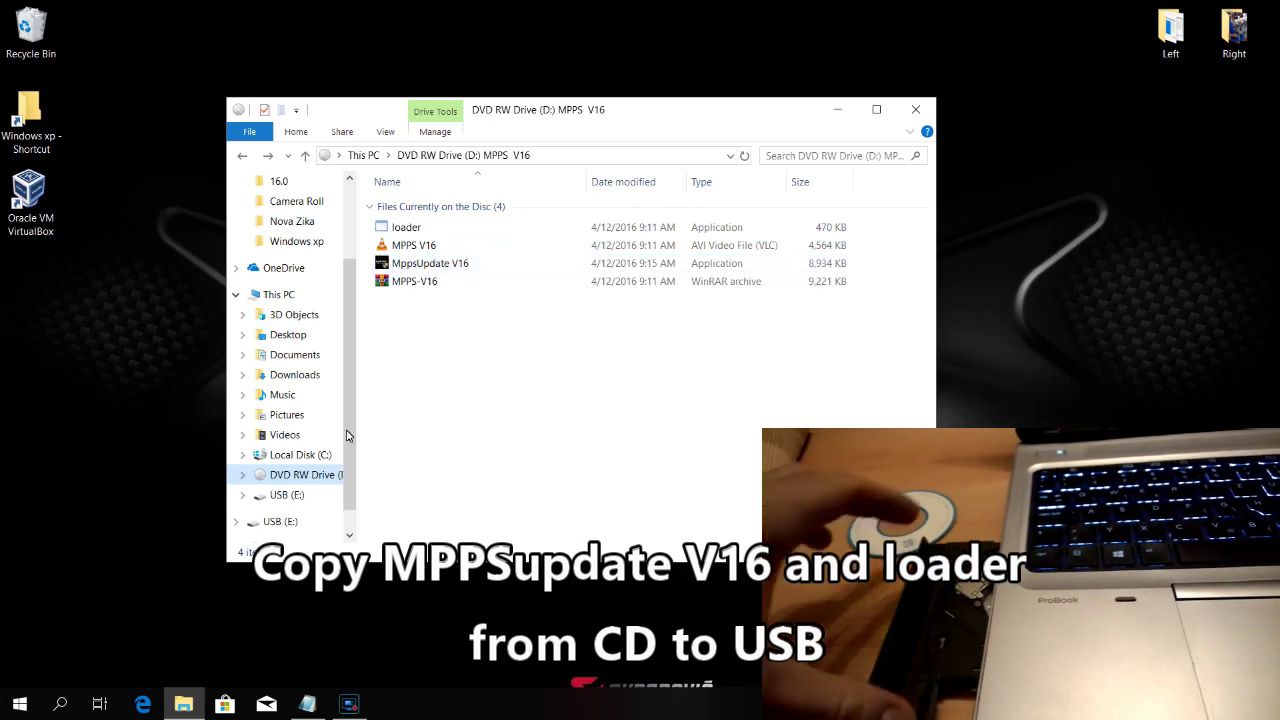
click(299, 497)
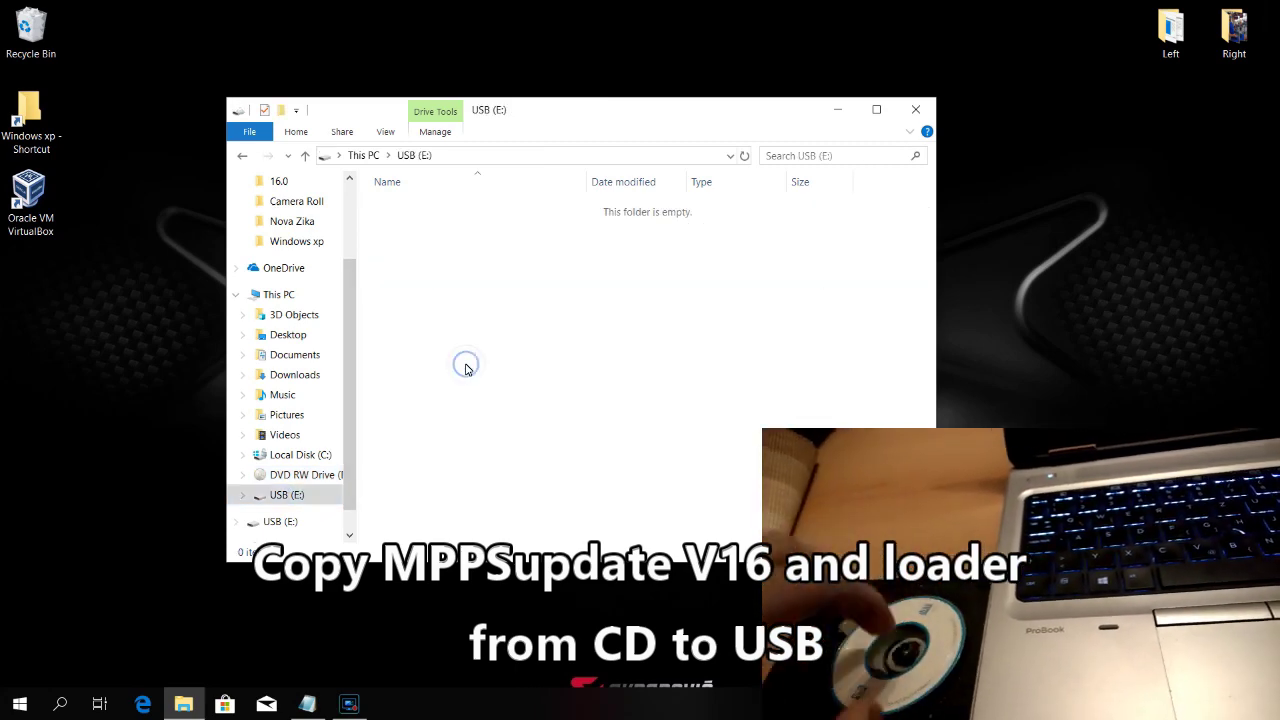
key(ctrl+v)
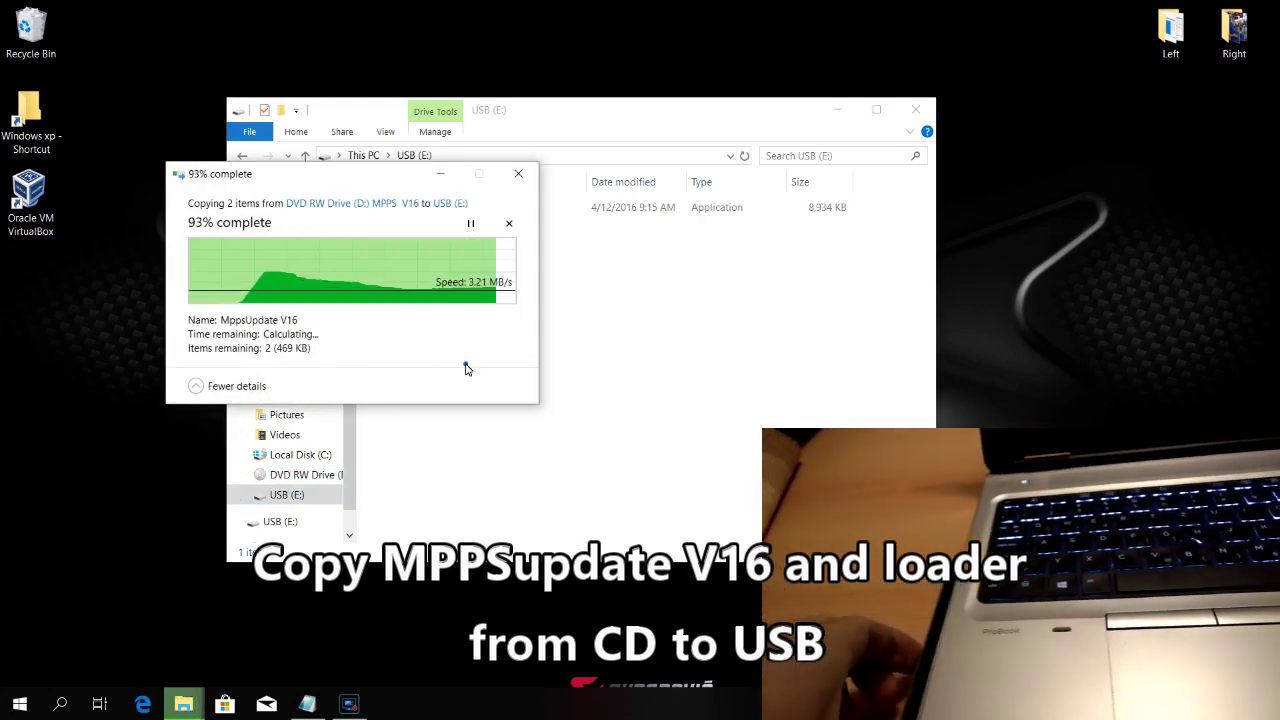
click(618, 333)
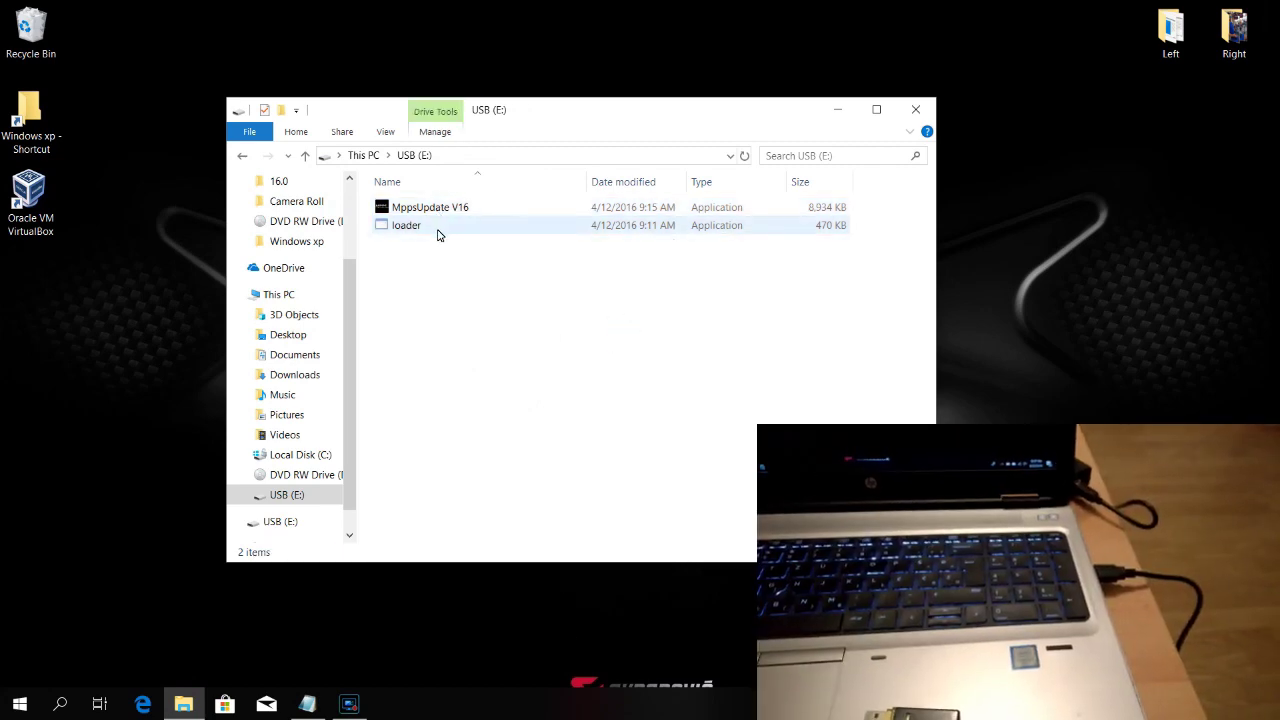
click(914, 112)
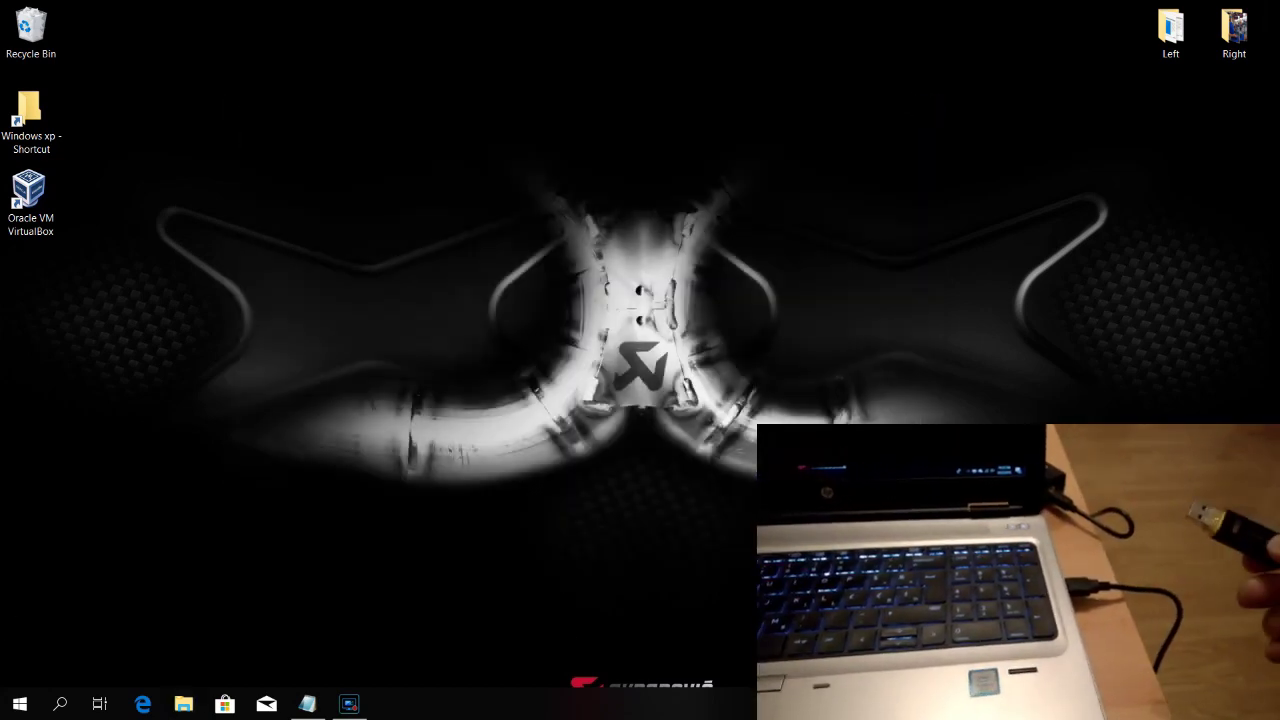
Switch to Oracle VM VirtualBox and boot the Windows XP virtual machine with Start Windows Normally, dismissing the disk image warning
key(super)
text(vi)
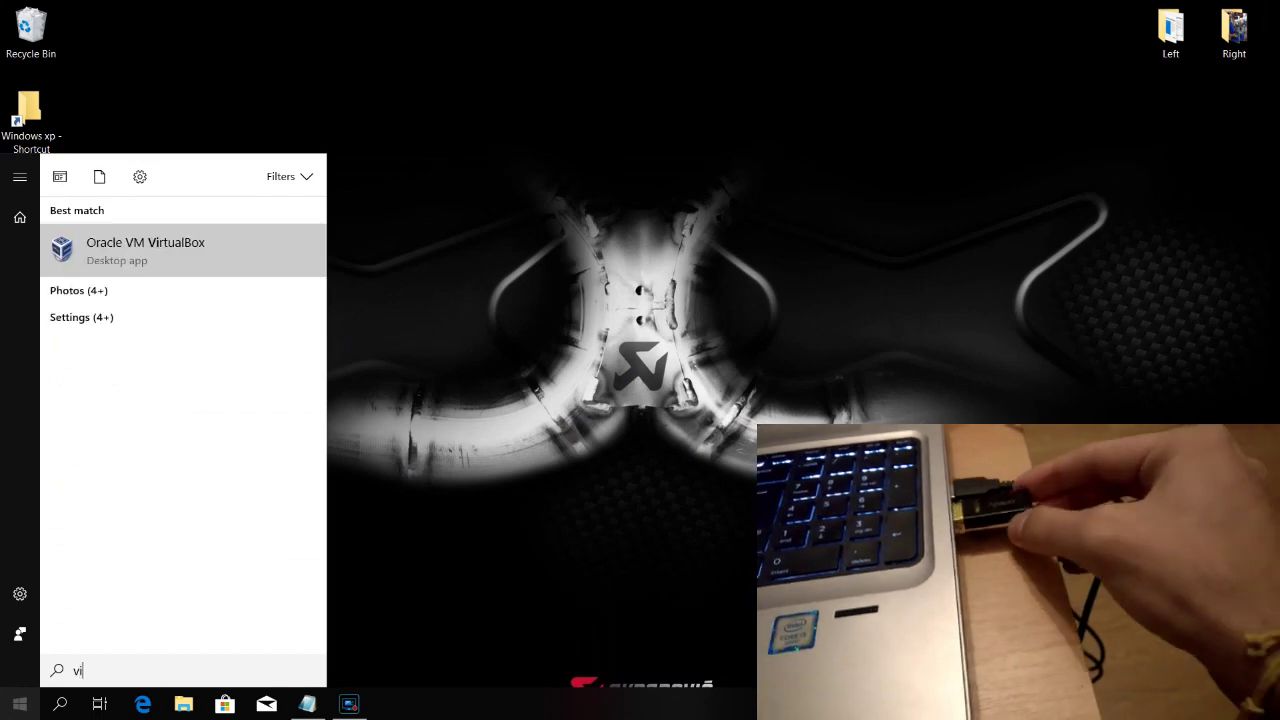
key(Return)
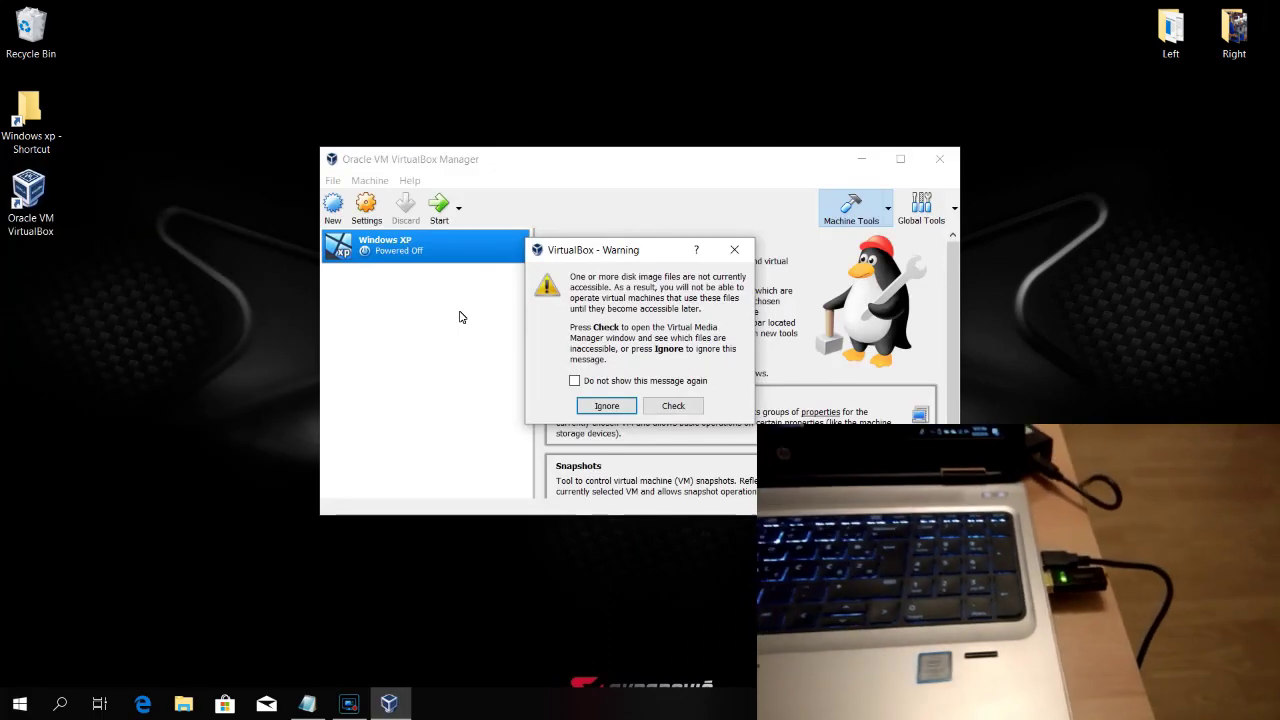
click(734, 249)
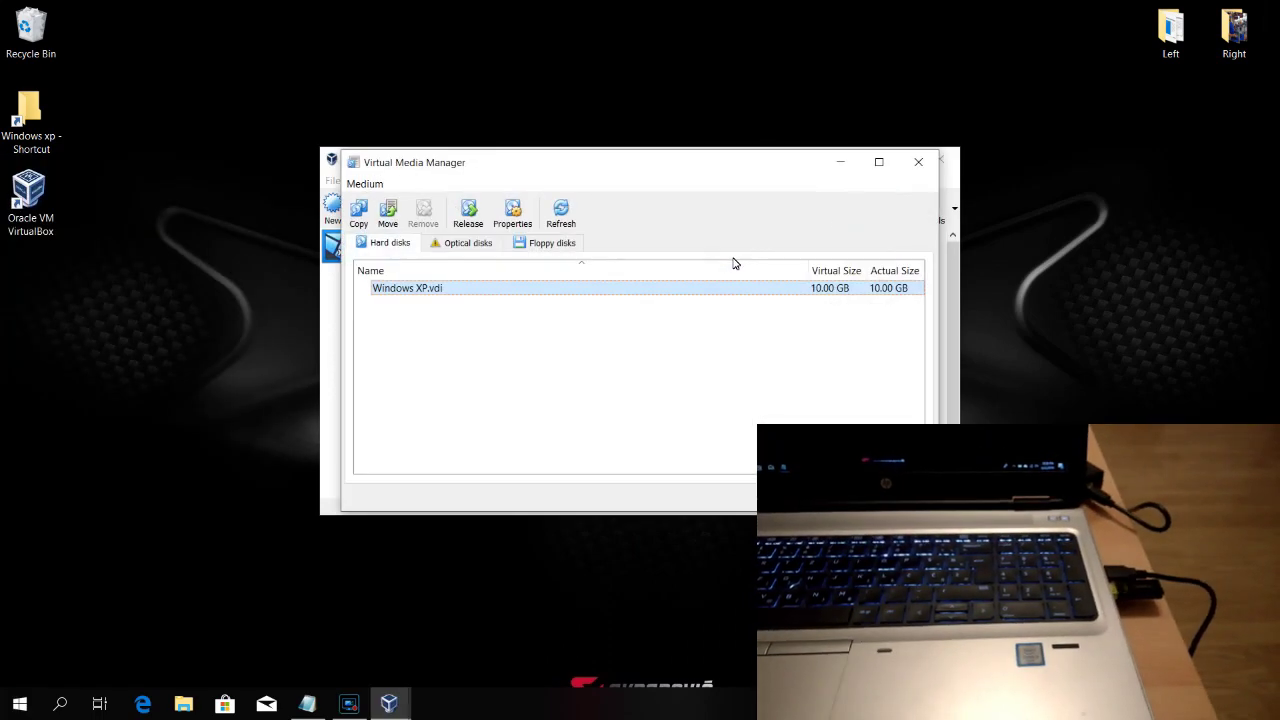
click(914, 159)
click(440, 205)
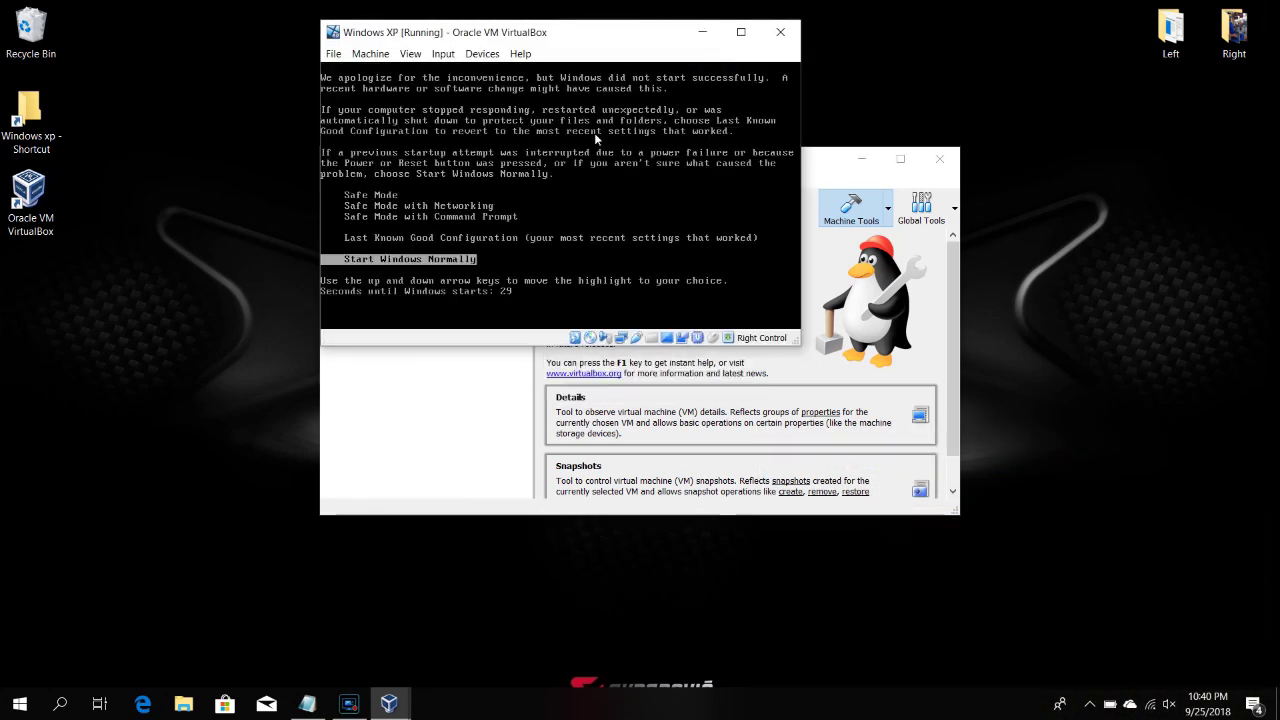
key(Return)
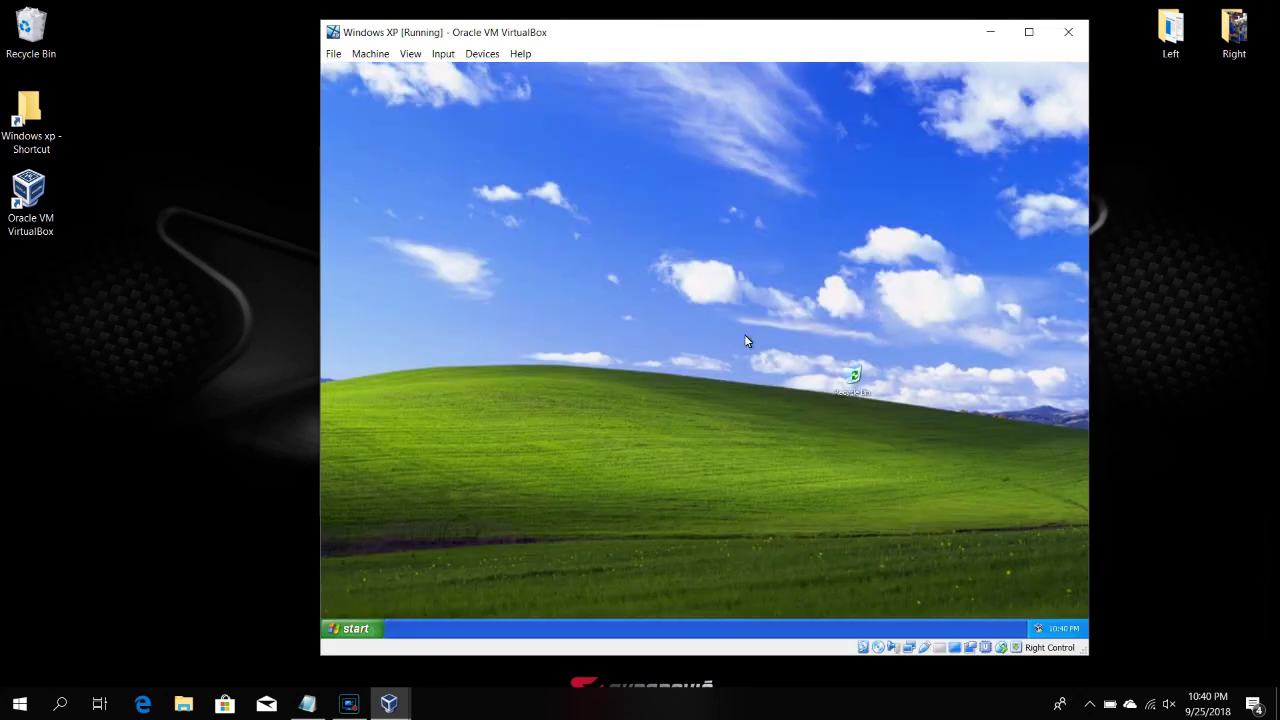
Attach the host's USB FLASH DRIVE and Unknown device 1C43:0500 to the Windows XP virtual machine
click(489, 58)
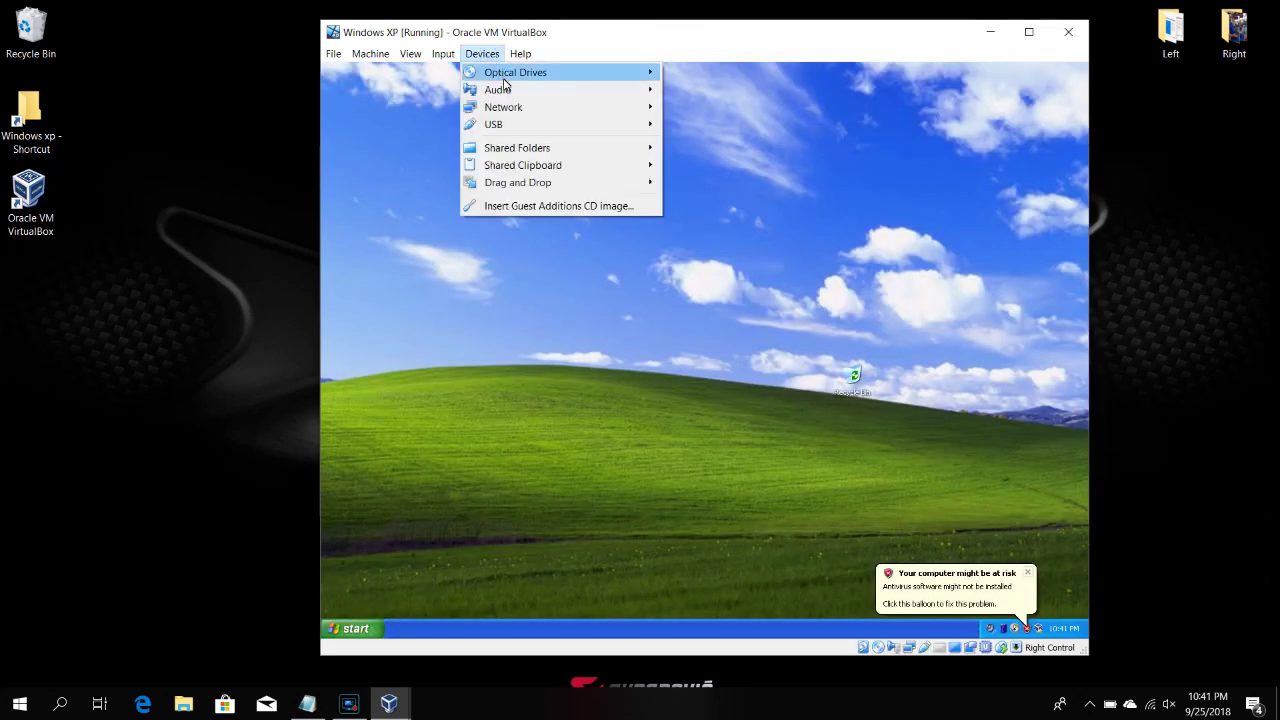
mouse_move(548, 128)
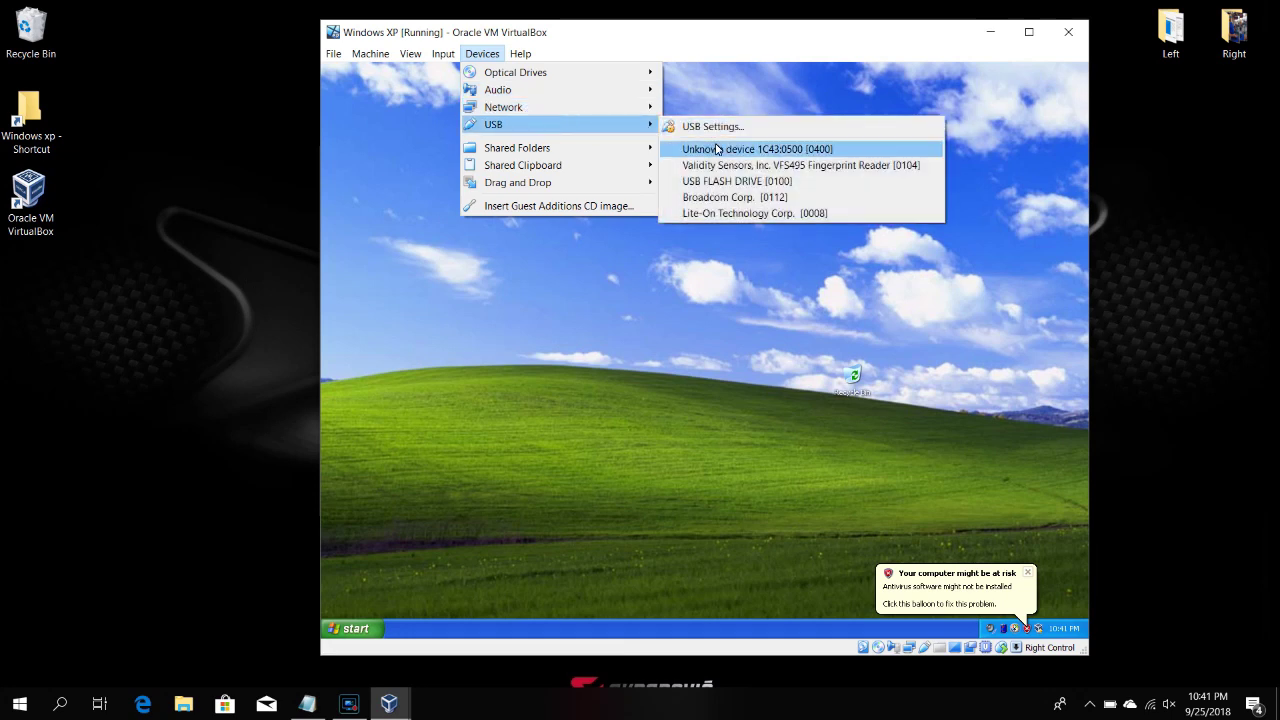
click(735, 181)
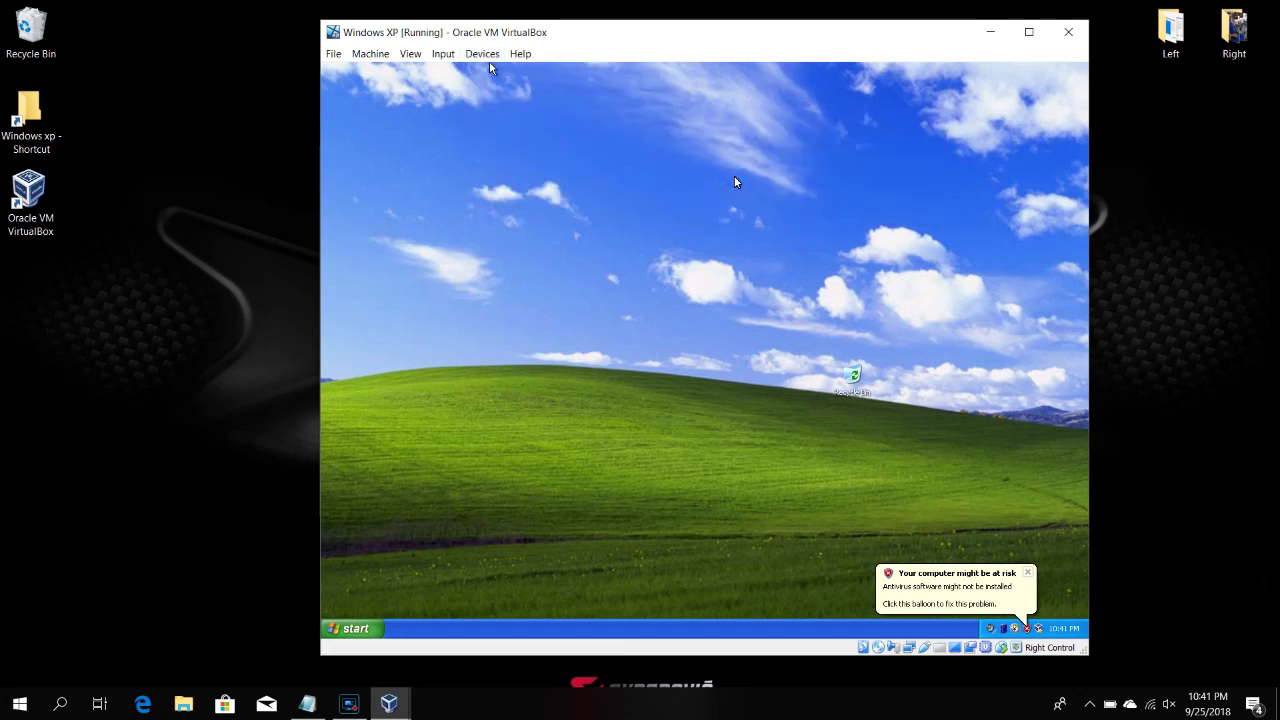
click(480, 58)
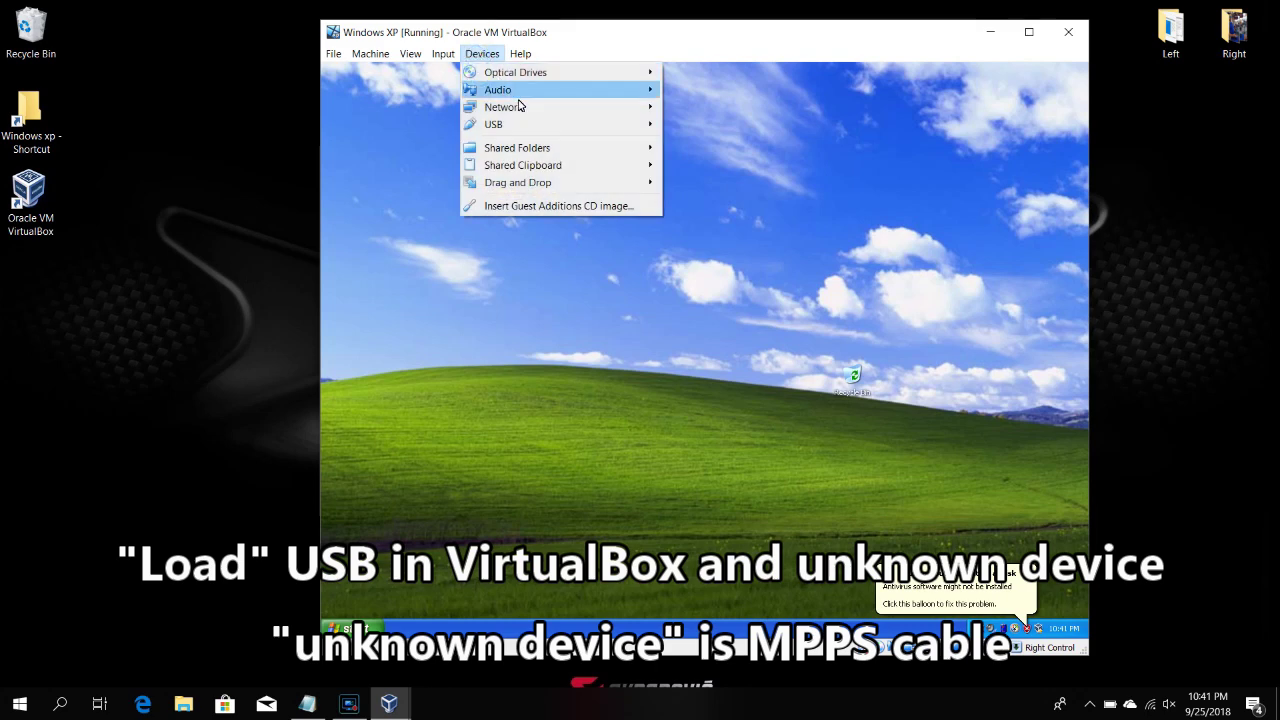
mouse_move(568, 125)
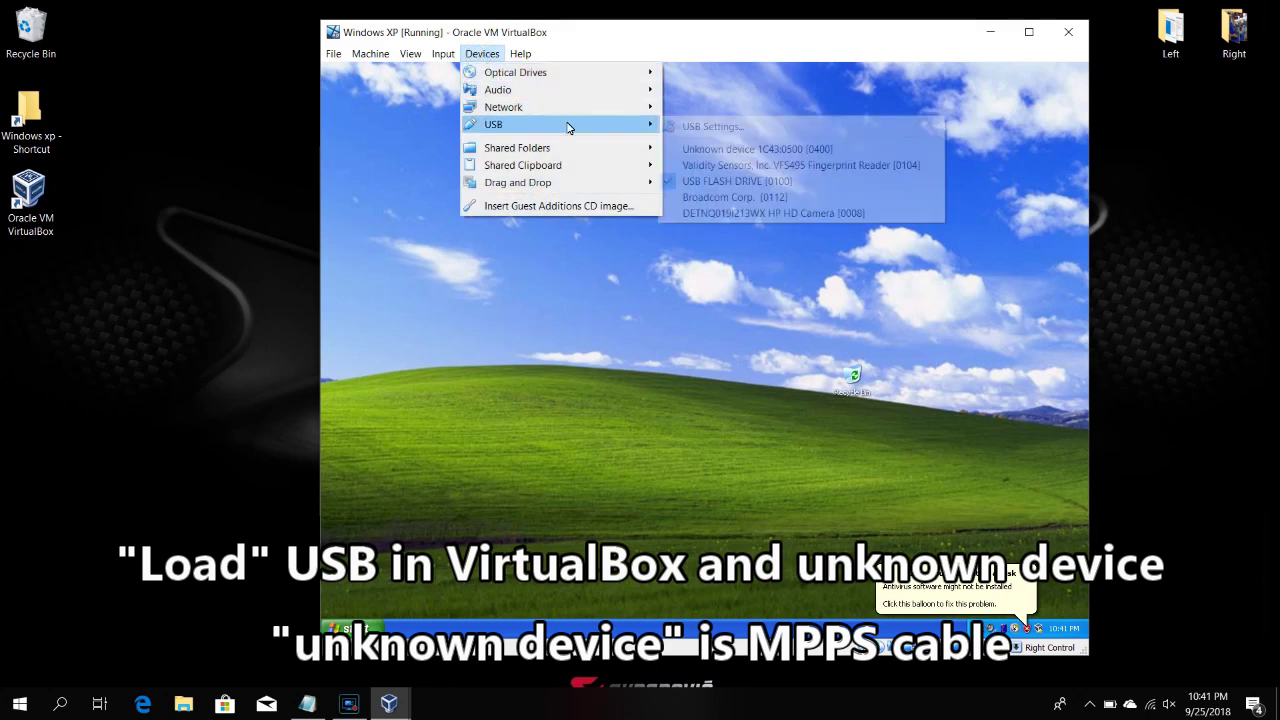
click(740, 150)
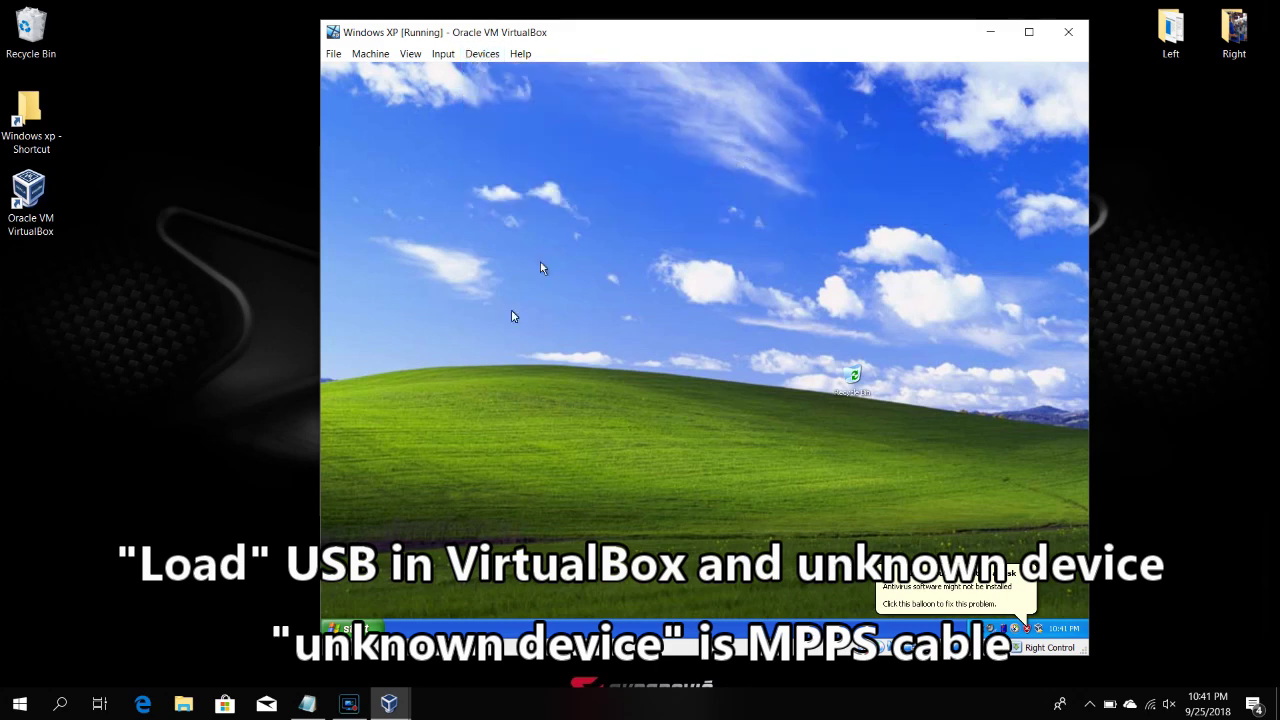
Open My Computer in Windows XP and toggle the USB FLASH DRIVE connection to the virtual machine
click(368, 625)
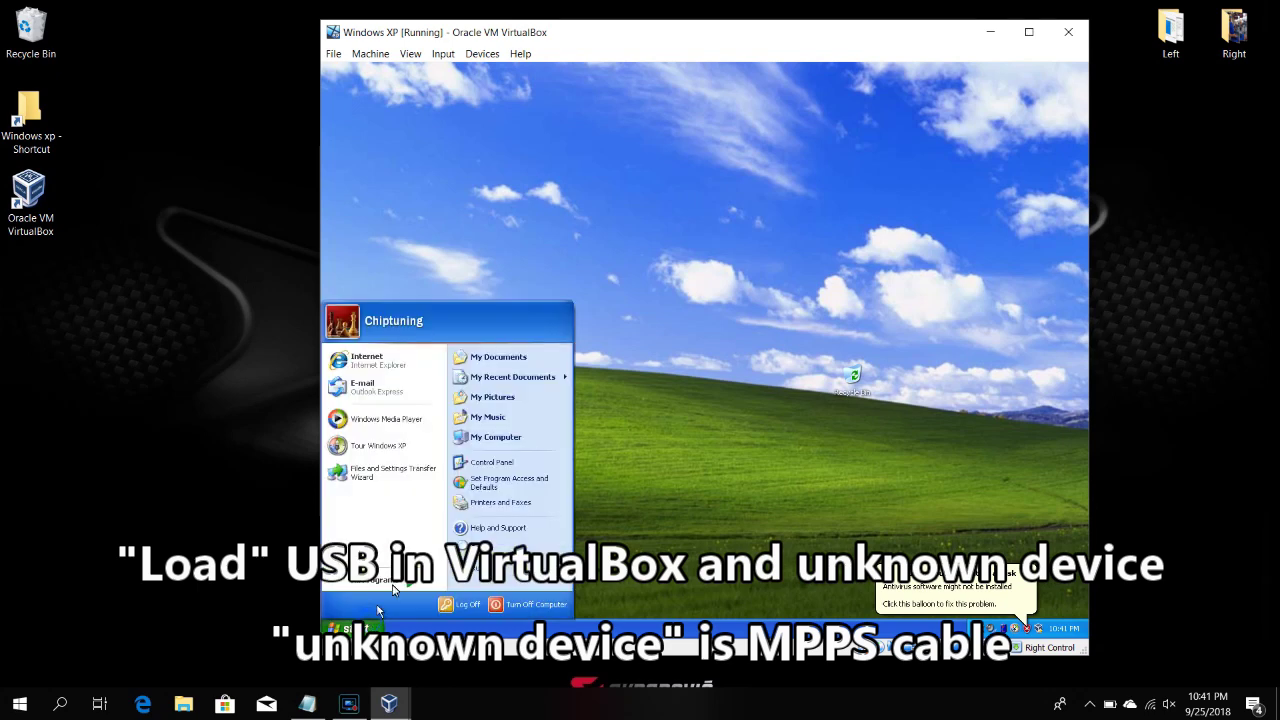
click(508, 438)
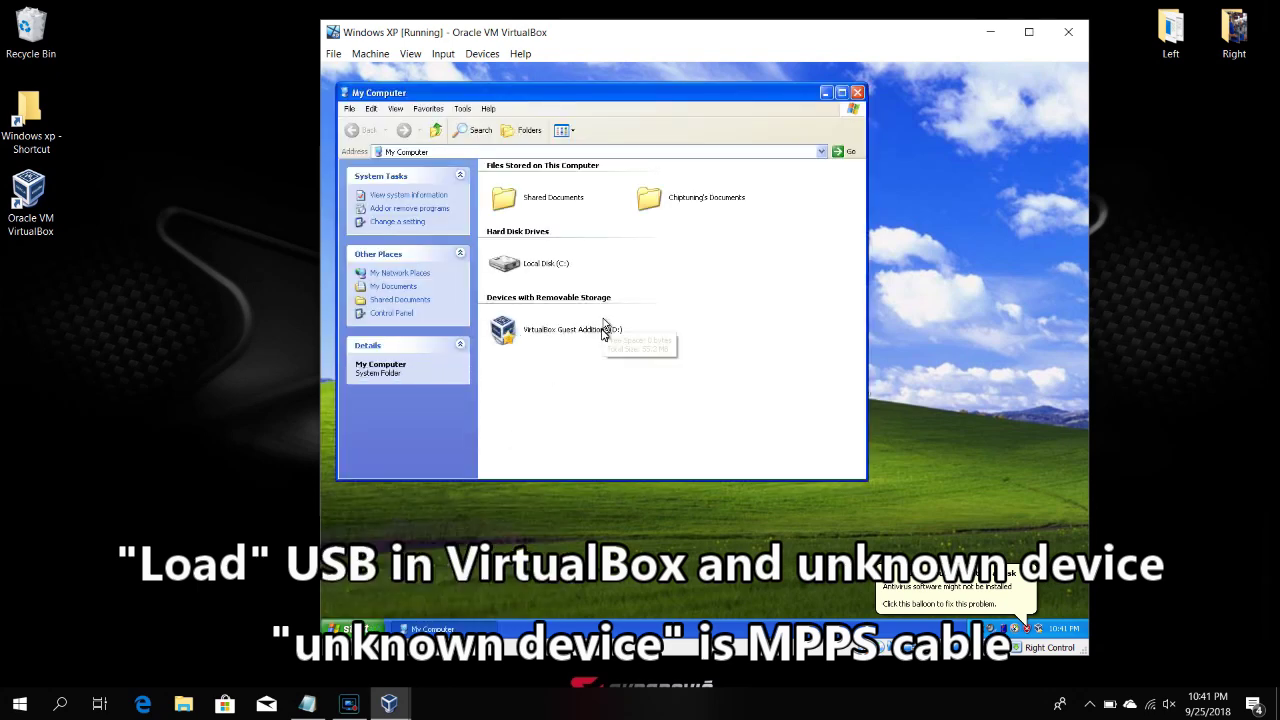
click(482, 54)
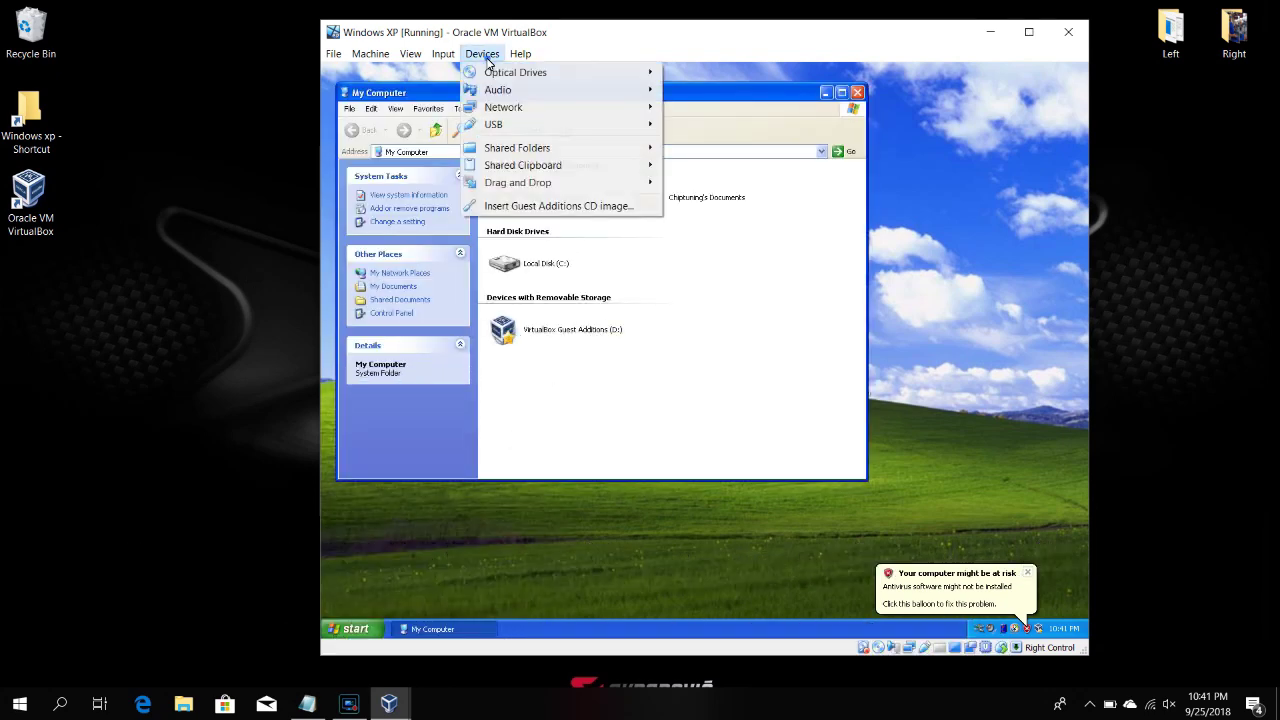
mouse_move(534, 125)
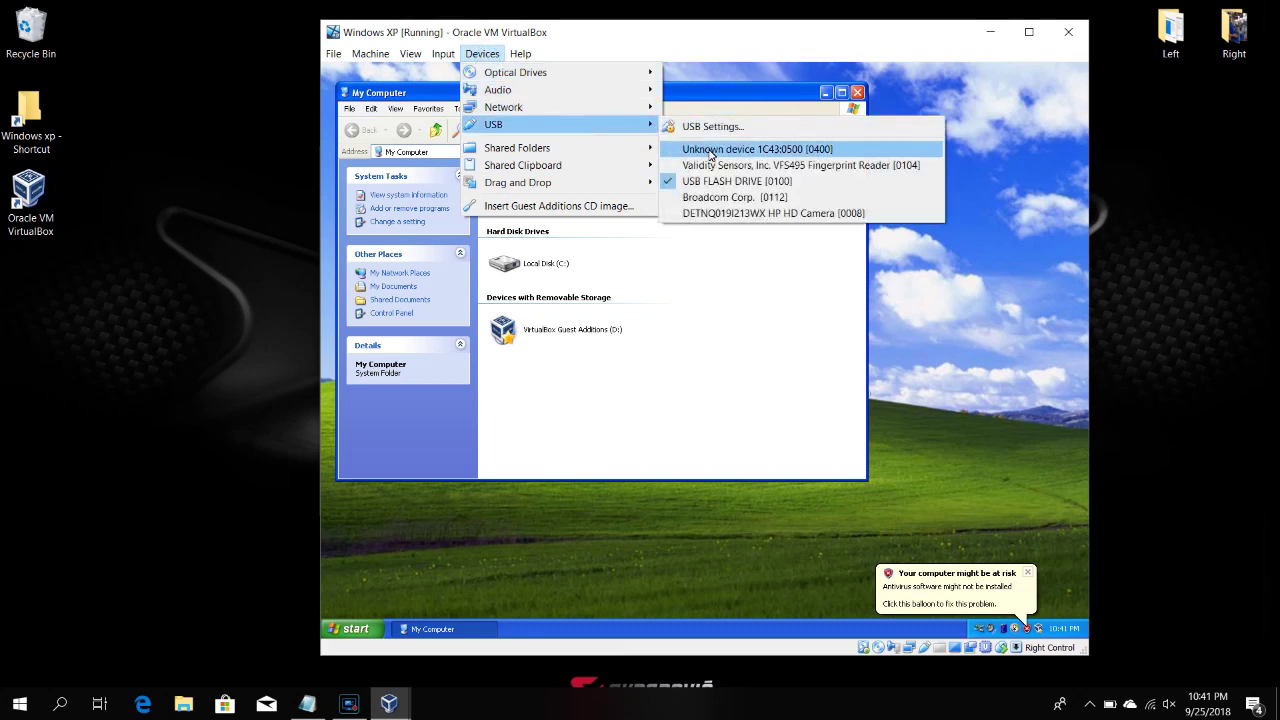
click(724, 184)
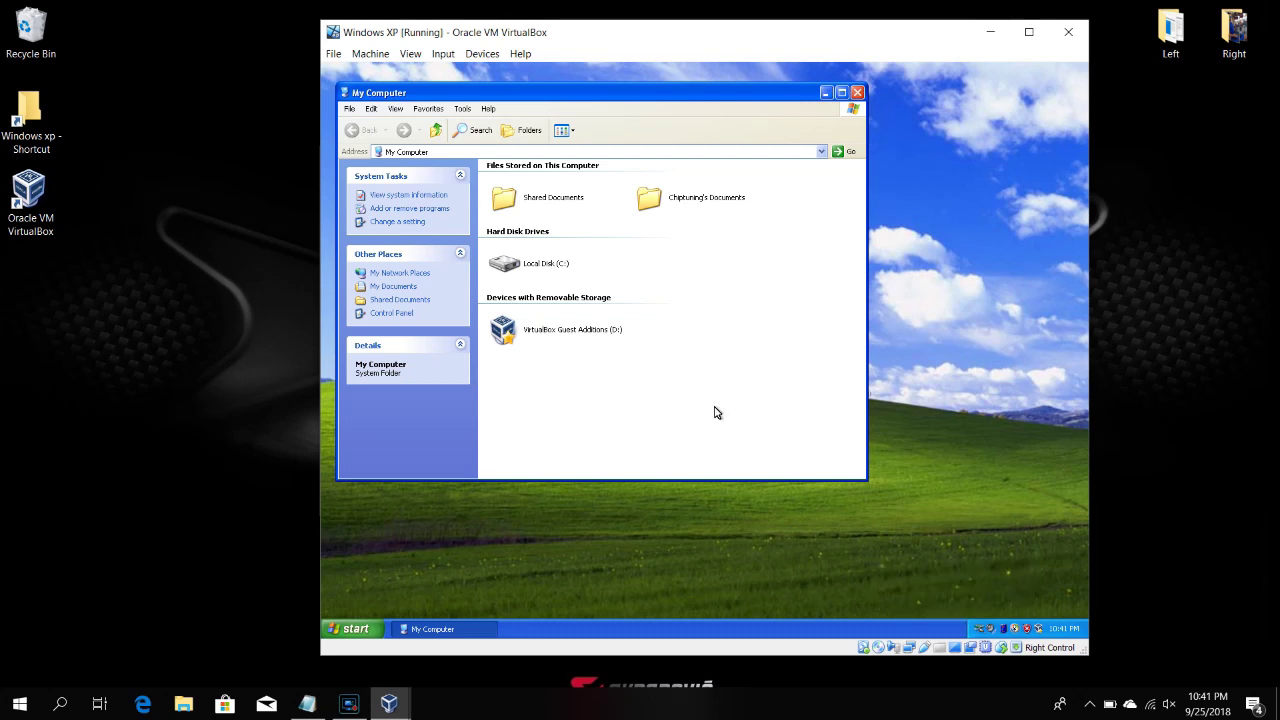
Refresh My Computer until Windows XP recognises the USB drive, dismissing the notification balloons
right_click(681, 404)
click(716, 443)
click(1018, 572)
click(993, 593)
click(688, 343)
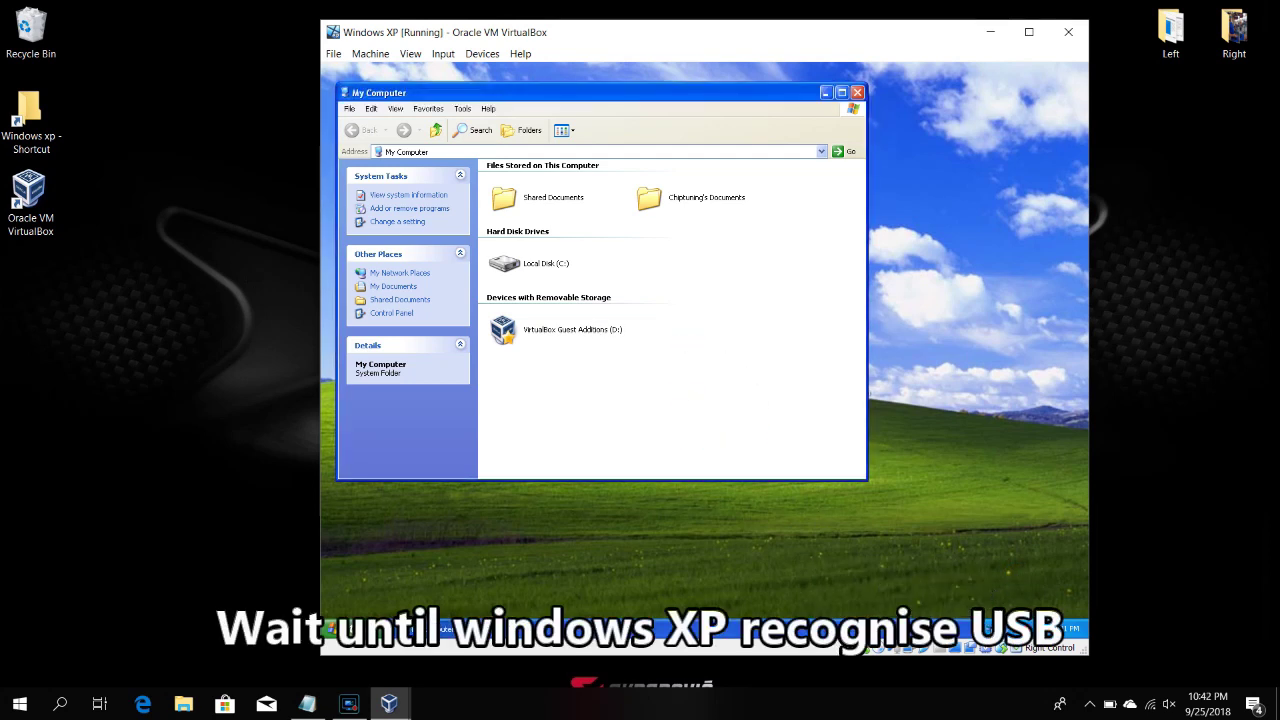
right_click(732, 380)
click(777, 422)
click(703, 323)
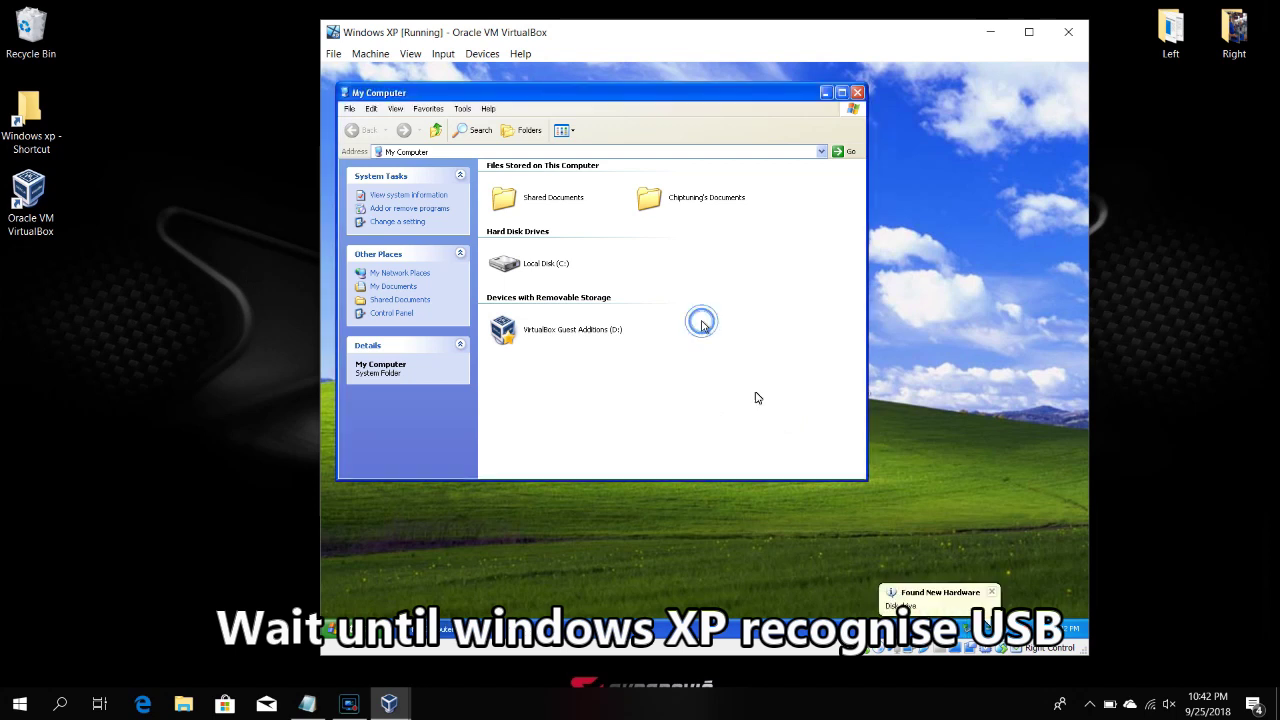
click(931, 600)
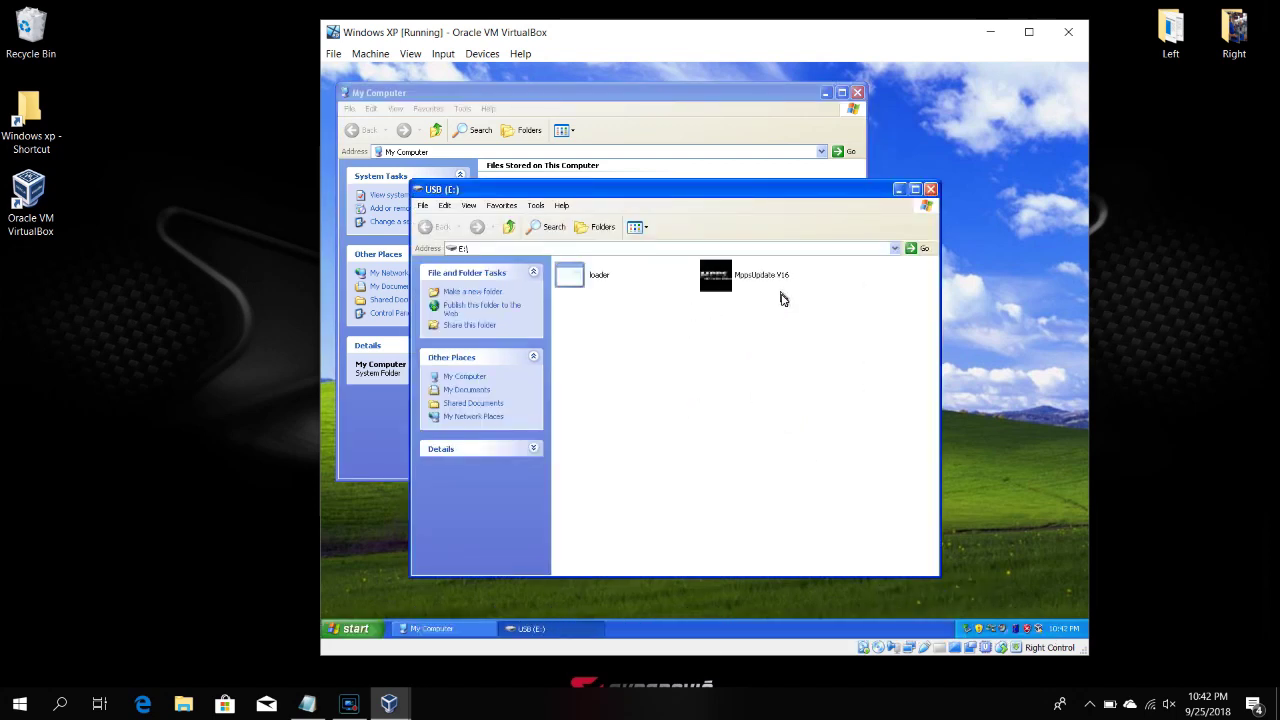
Copy loader and MppsUpdate V16 from the USB (E:) drive to the Windows XP desktop and close the open windows
drag(828, 310, 576, 272)
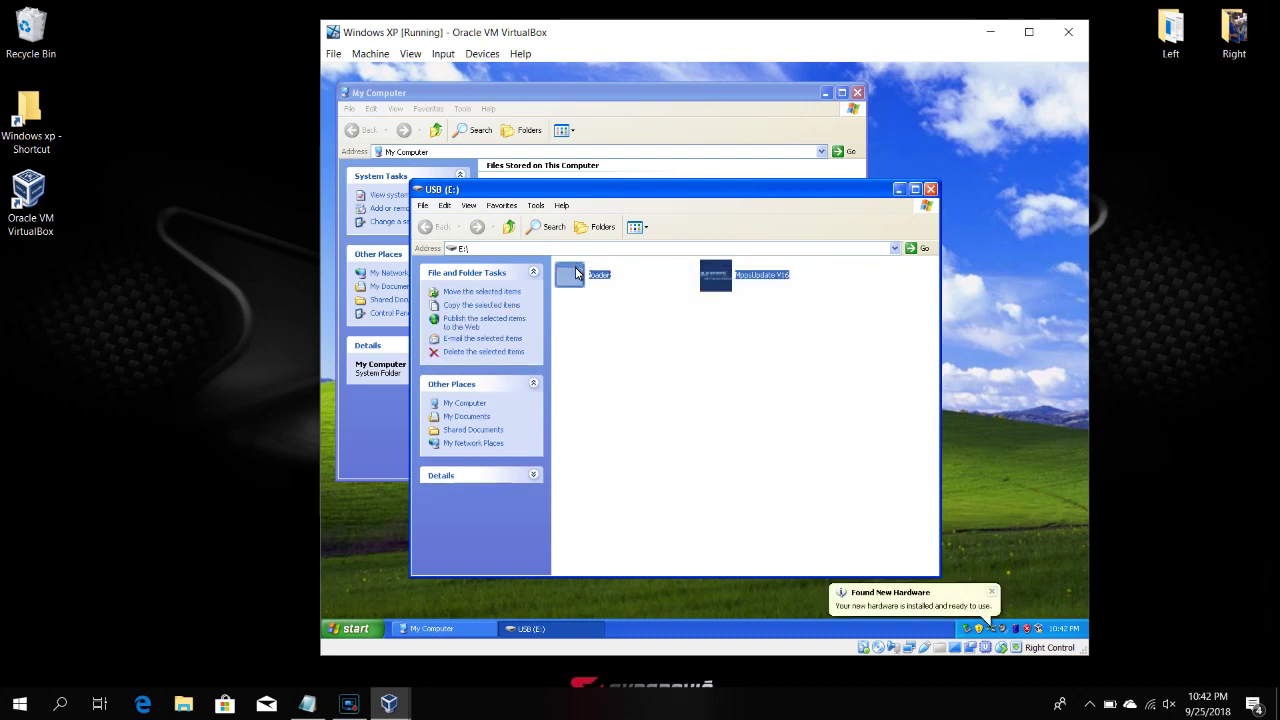
click(930, 190)
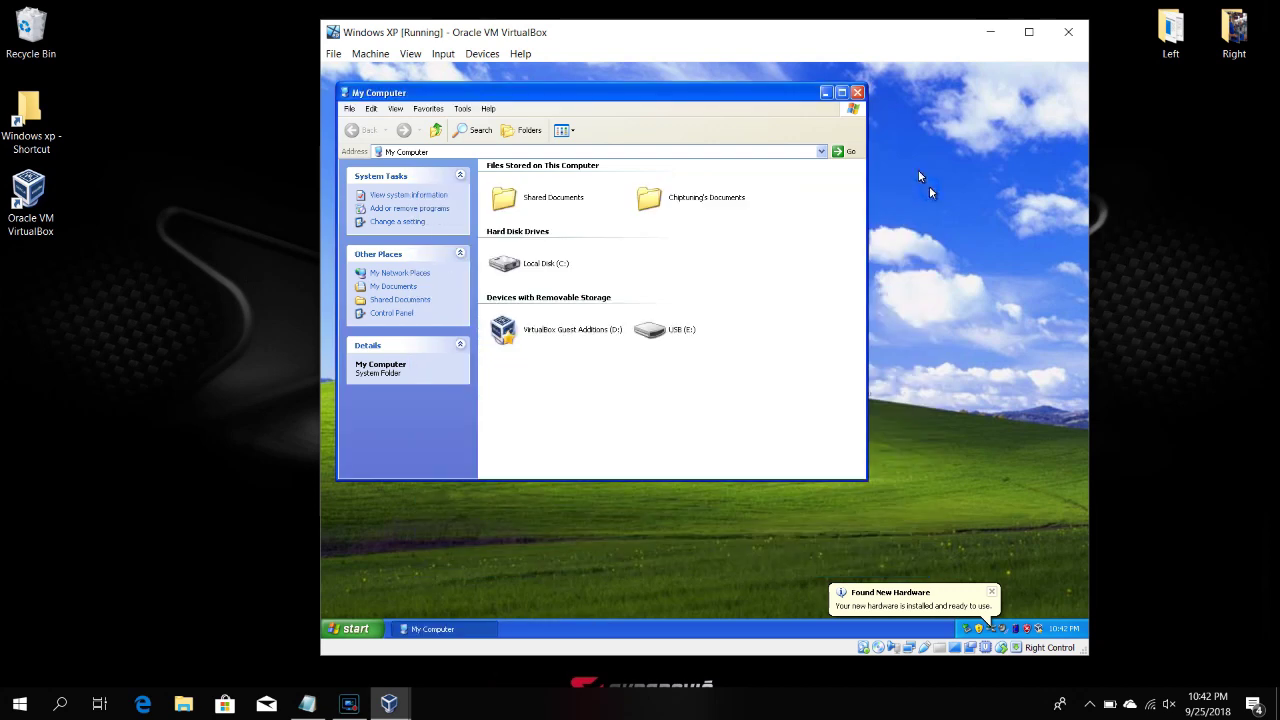
click(857, 92)
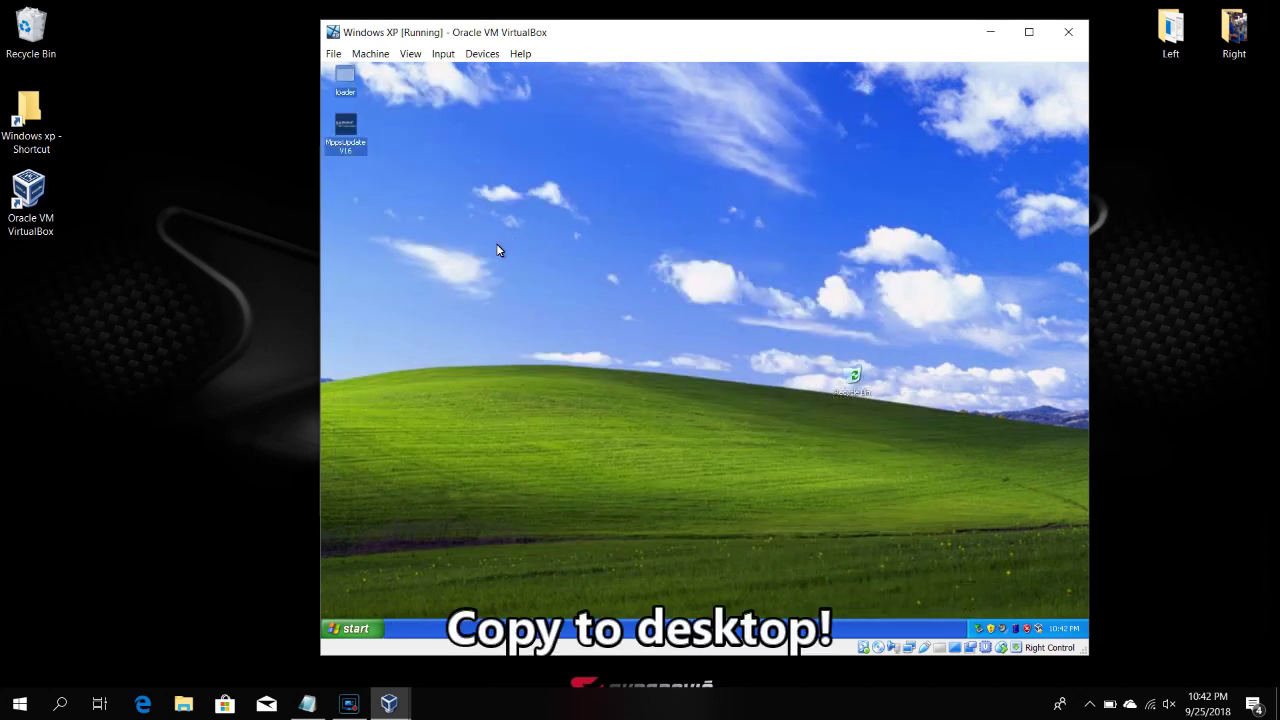
Install MPPS from MppsUpdate V16 on the Windows XP desktop, using English and accepting the license agreement
click(355, 135)
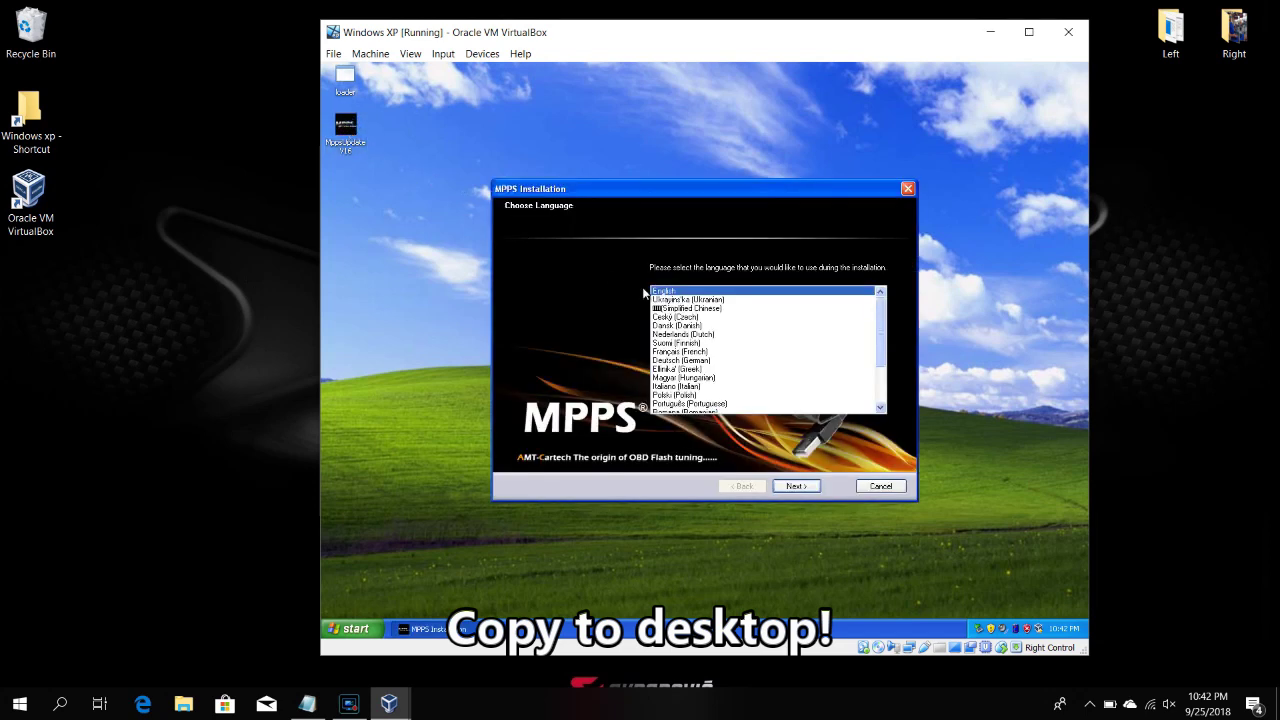
click(798, 490)
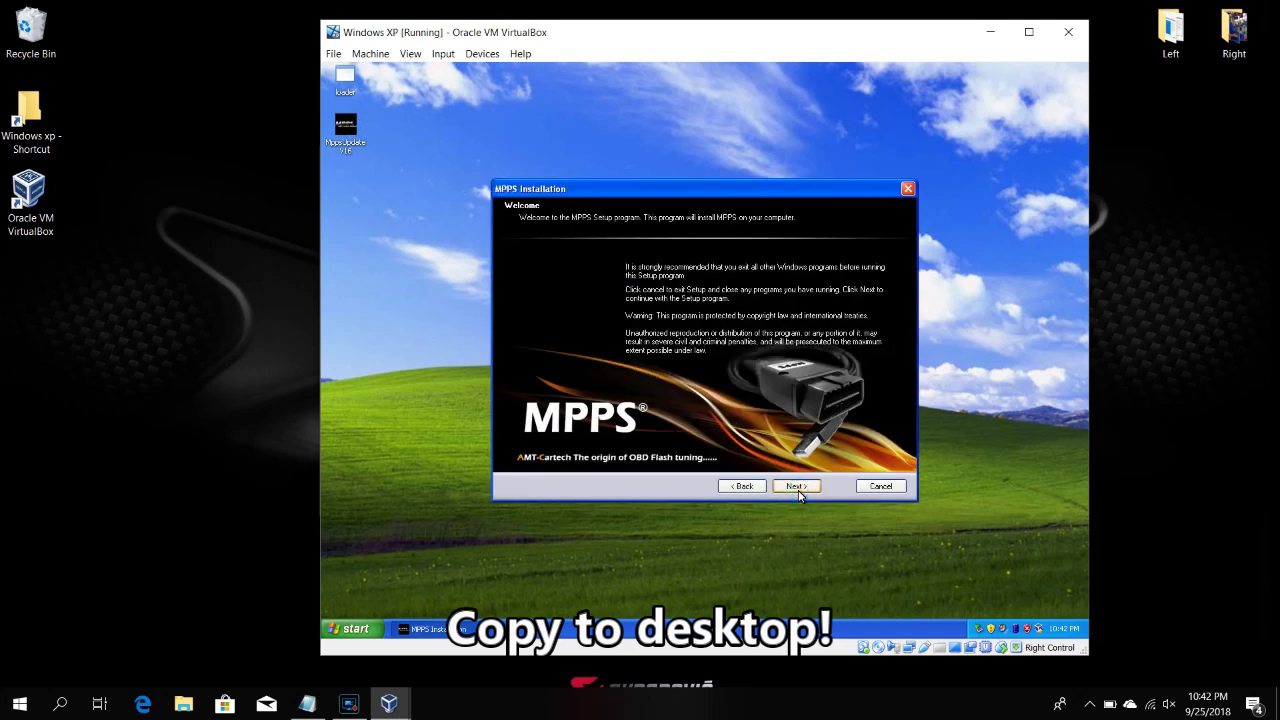
click(798, 490)
click(704, 437)
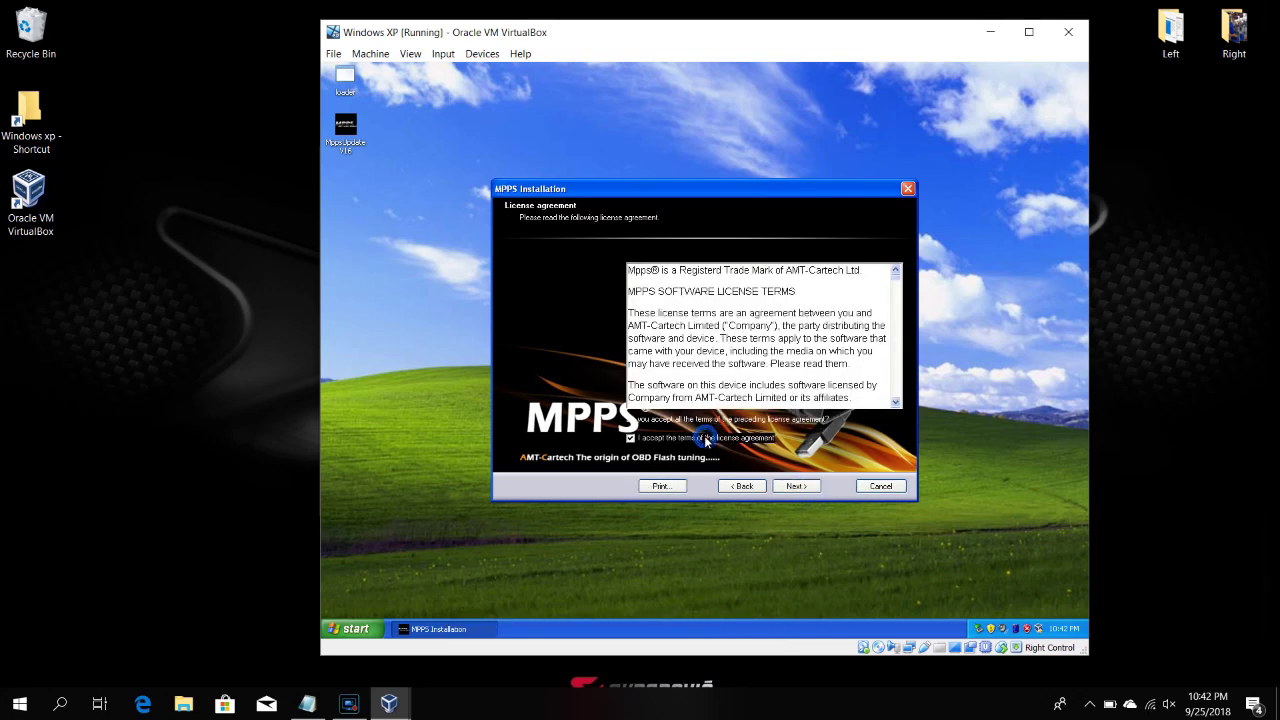
click(796, 487)
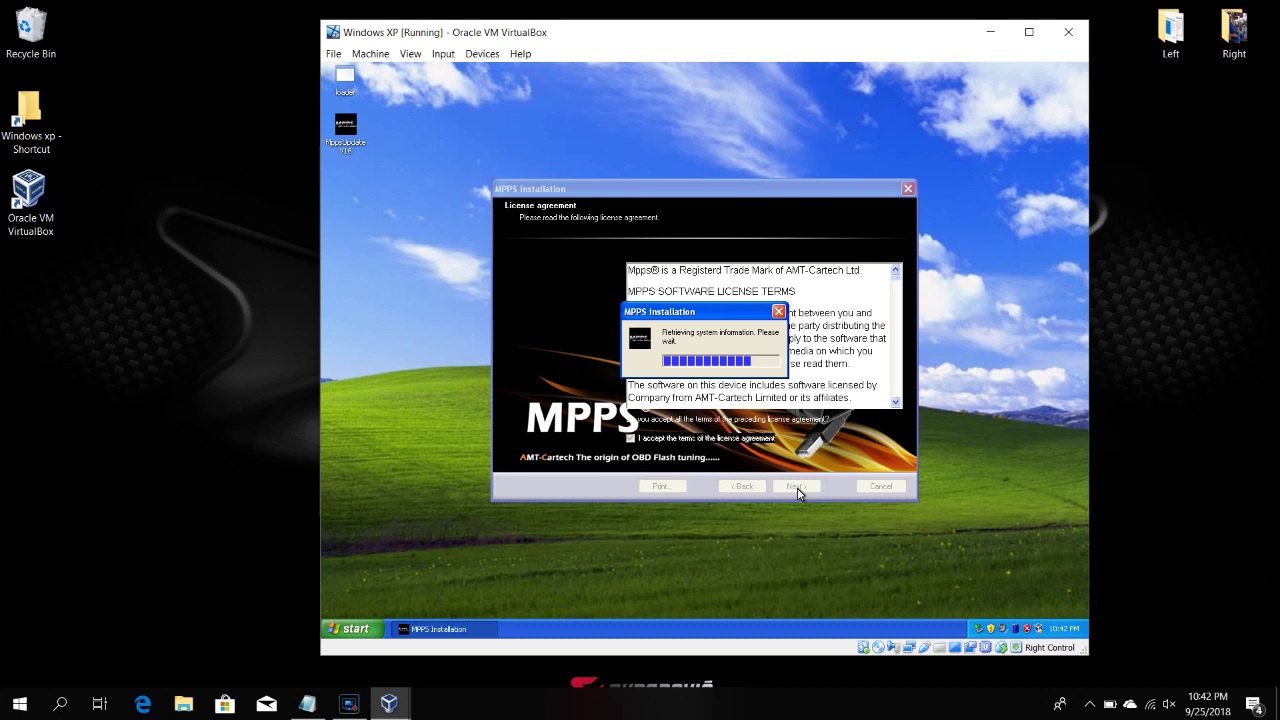
click(797, 487)
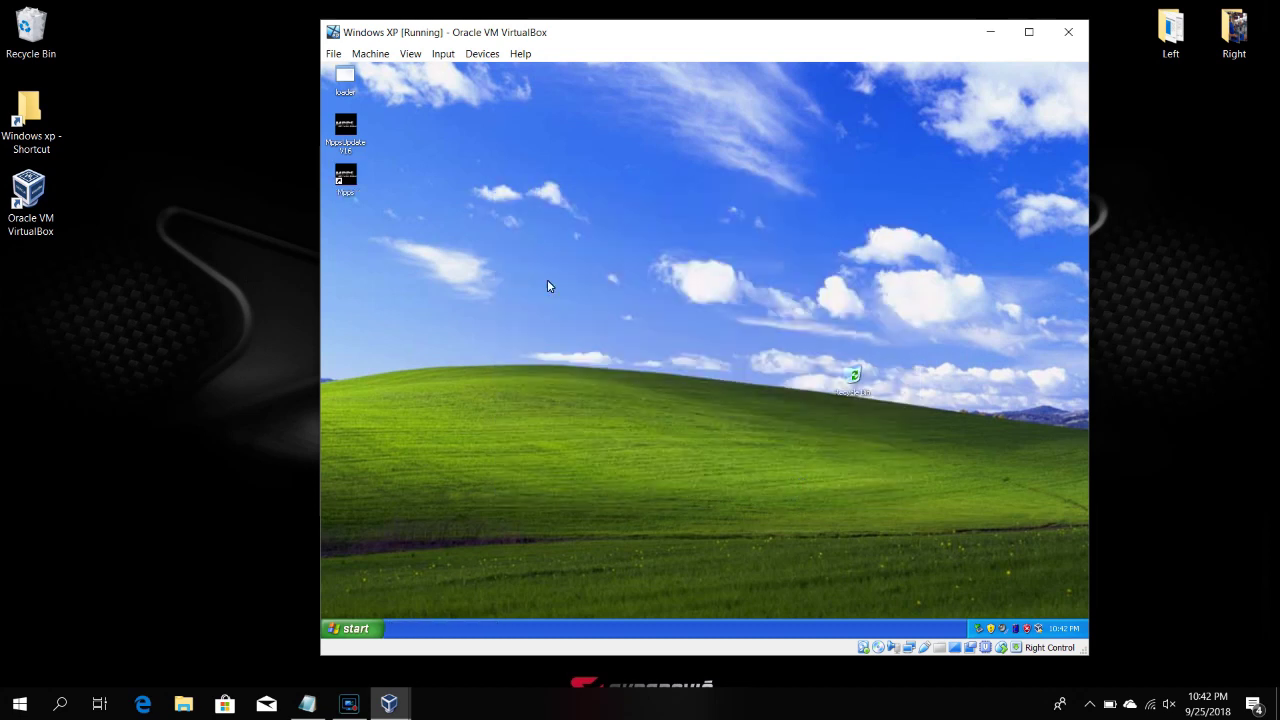
Open the Windows XP Control Panel and switch it to Classic View
click(349, 137)
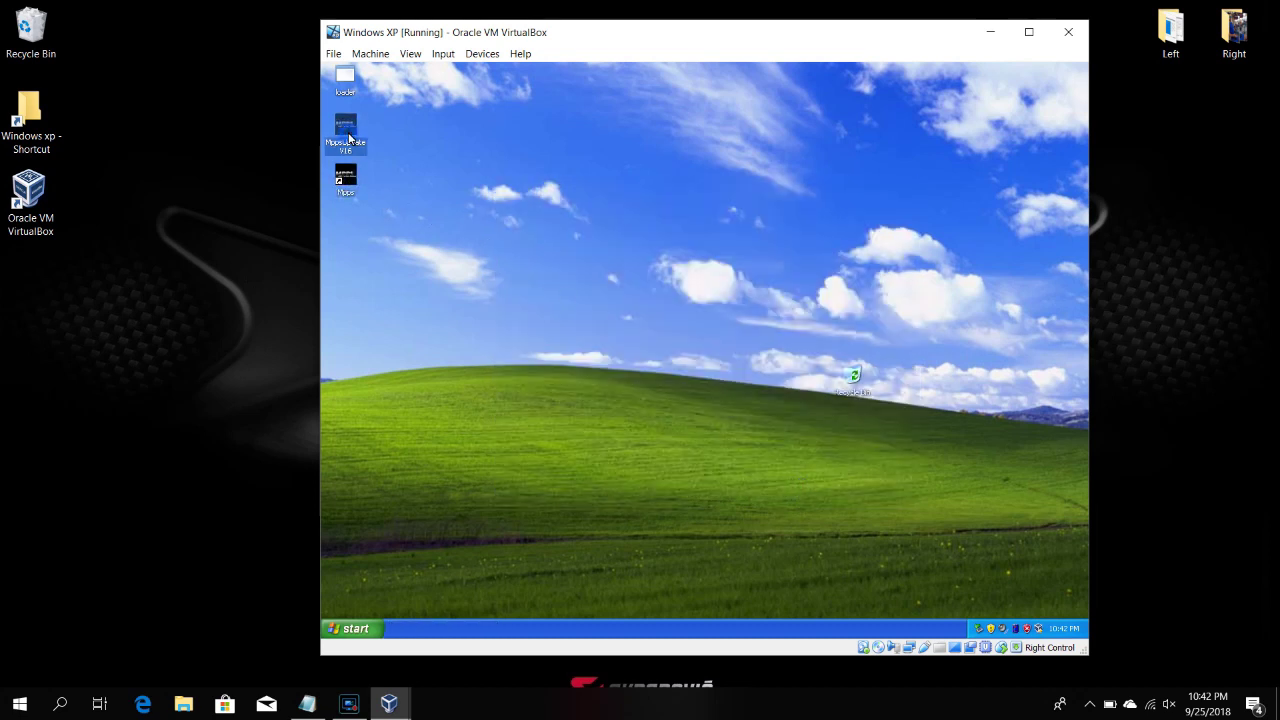
click(373, 227)
click(356, 630)
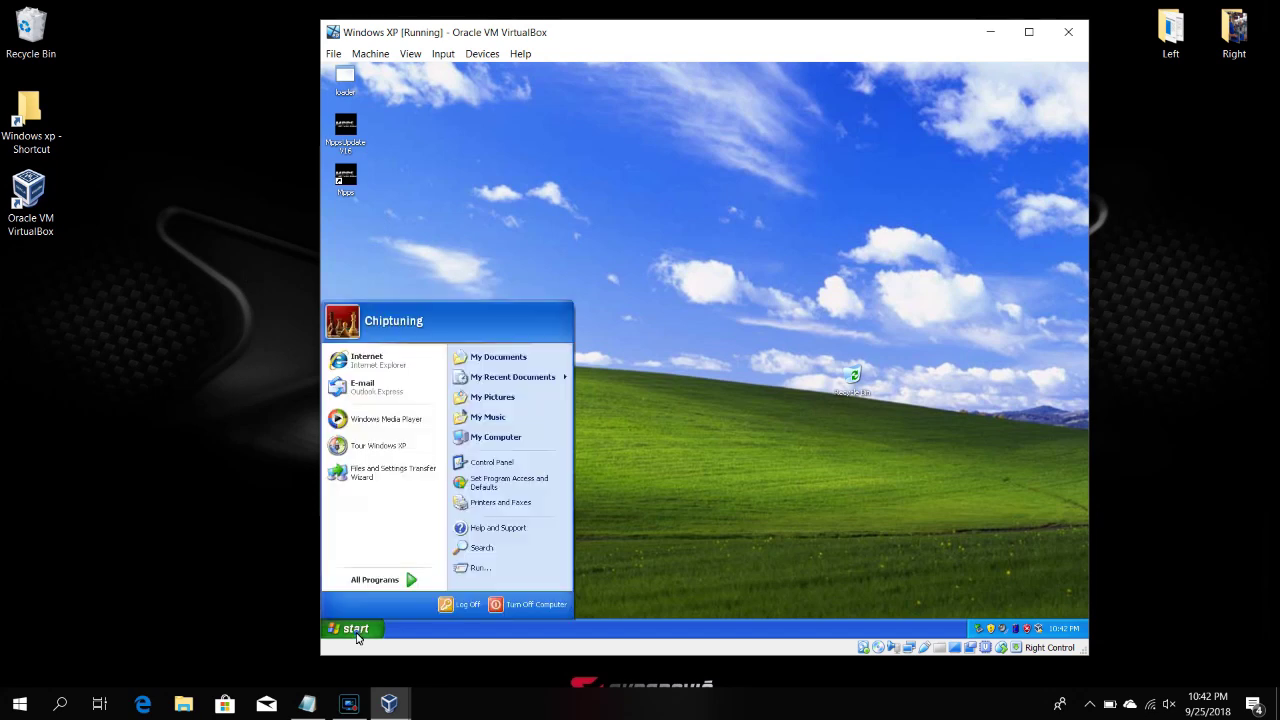
click(490, 462)
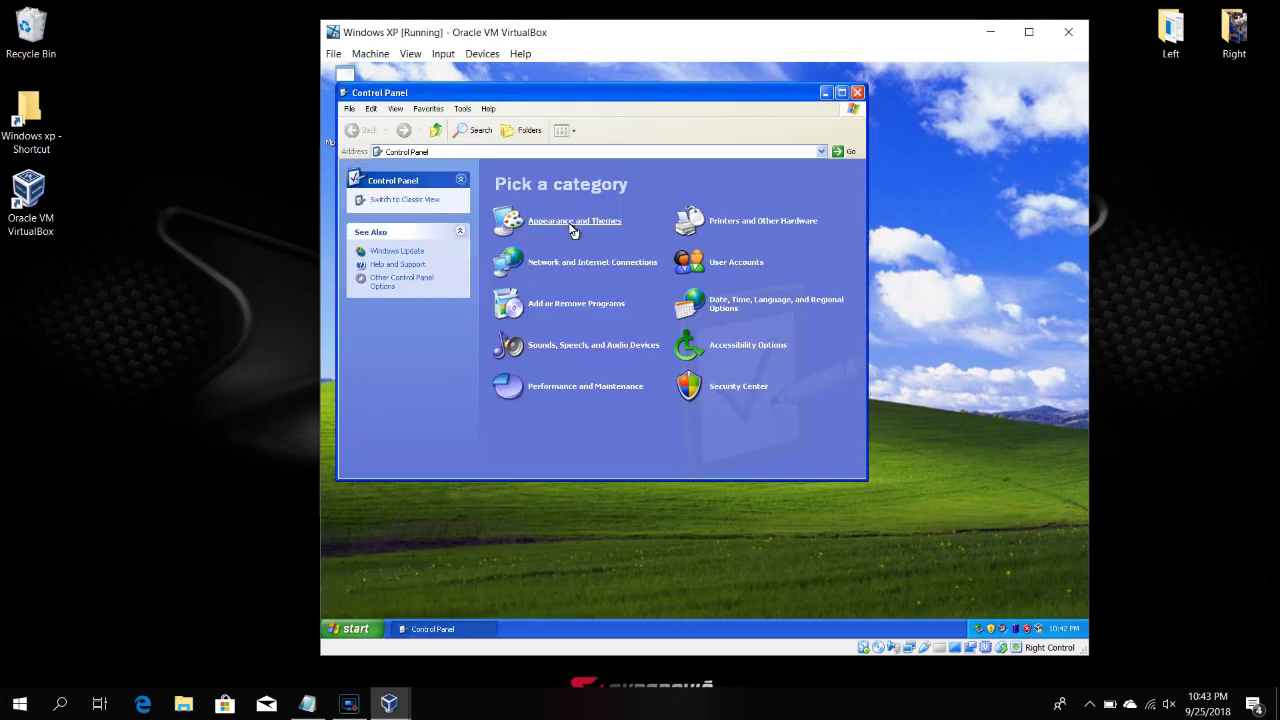
click(570, 345)
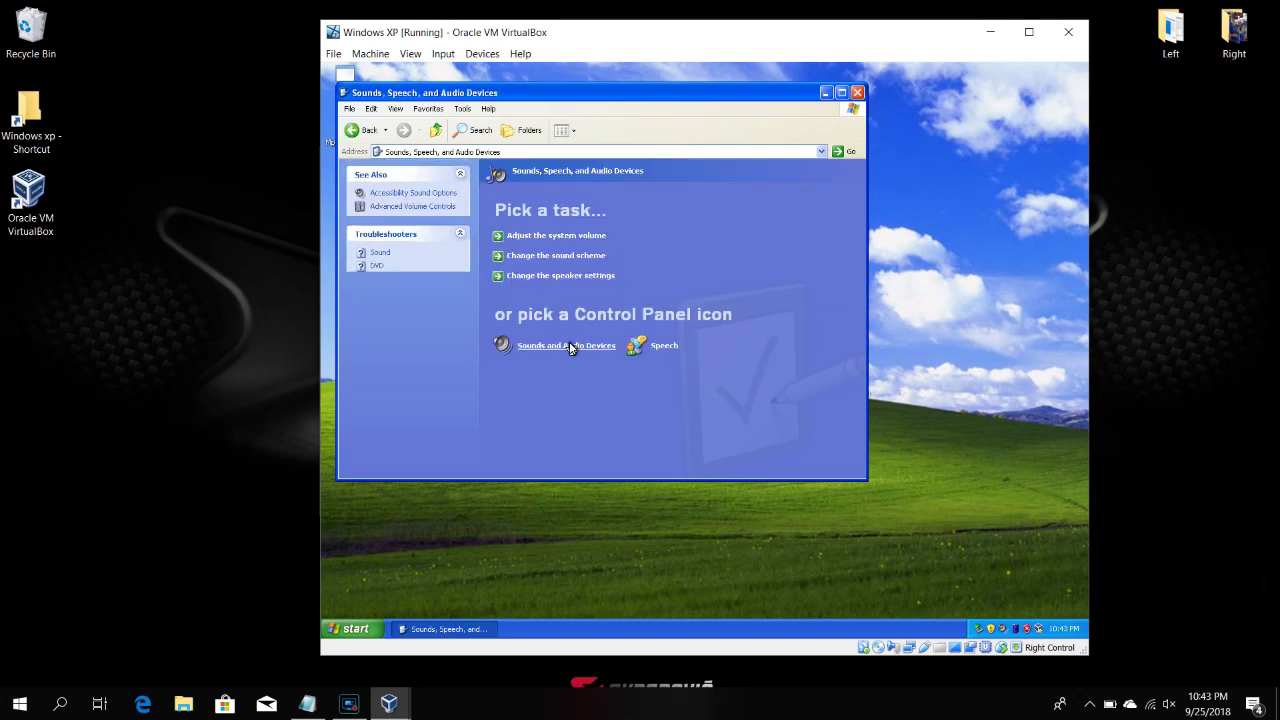
click(361, 132)
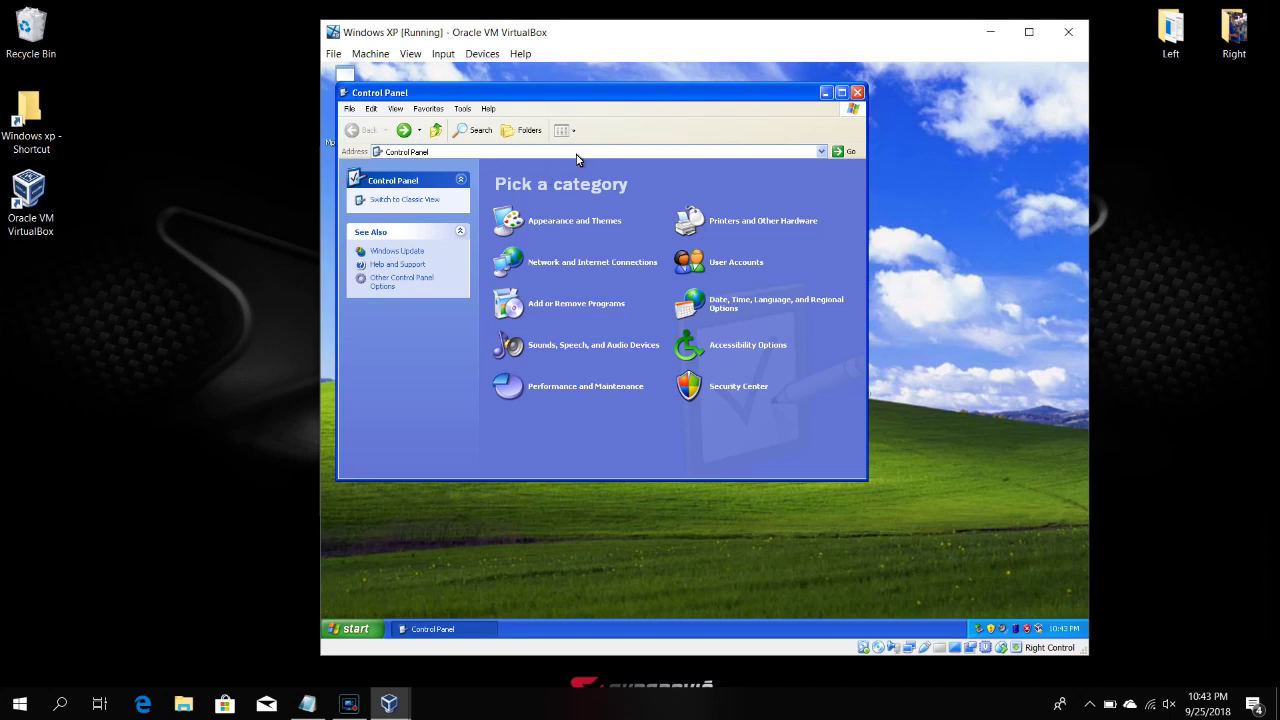
click(420, 201)
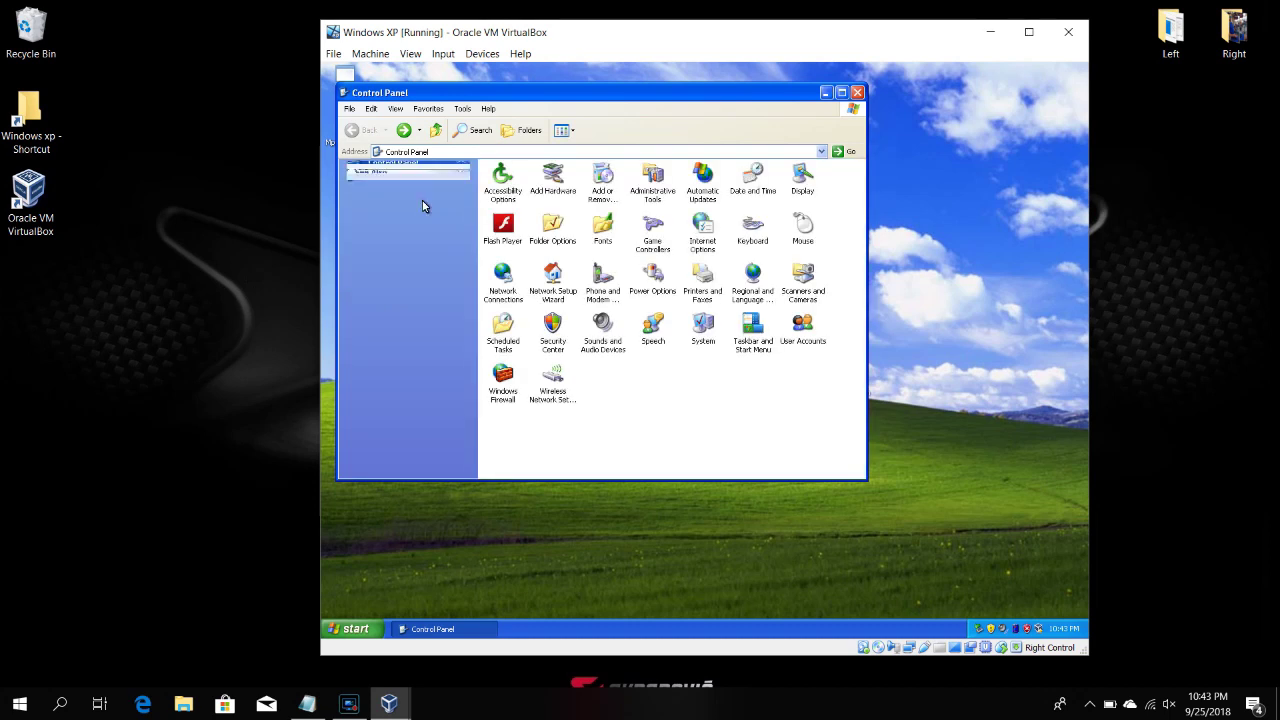
Open Device Manager from the hardware settings in System Properties
double_click(706, 330)
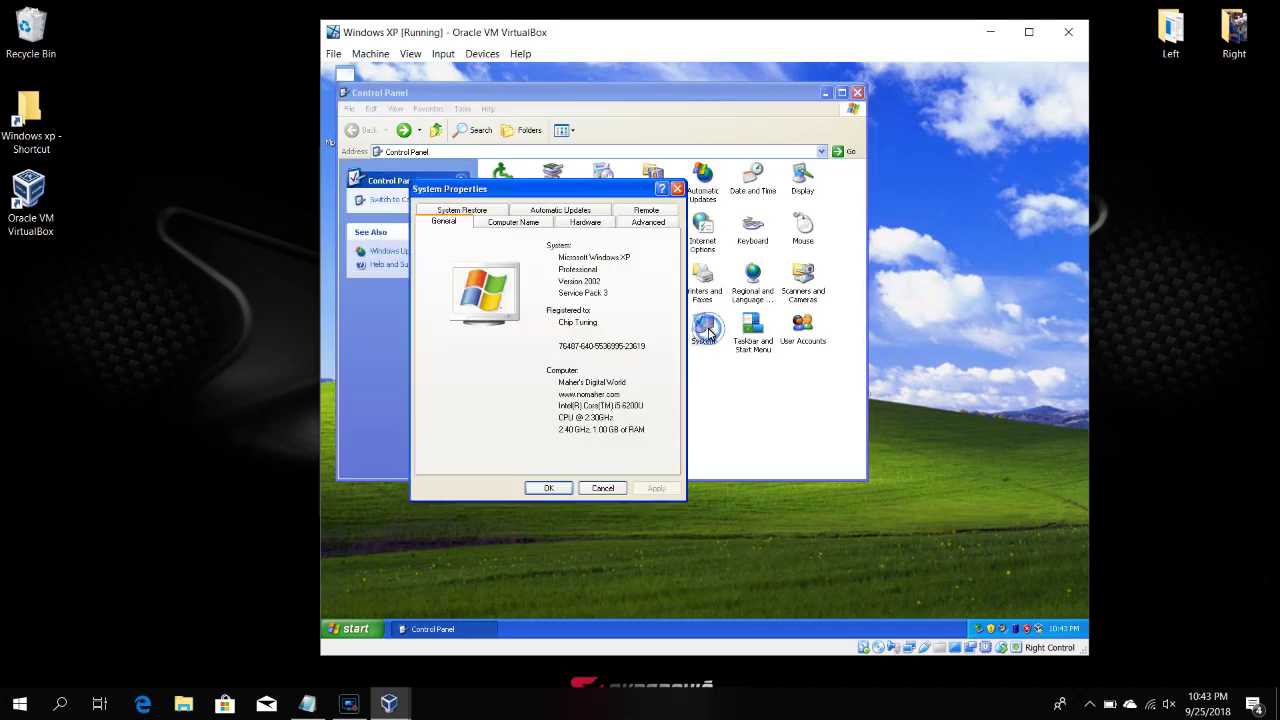
click(598, 224)
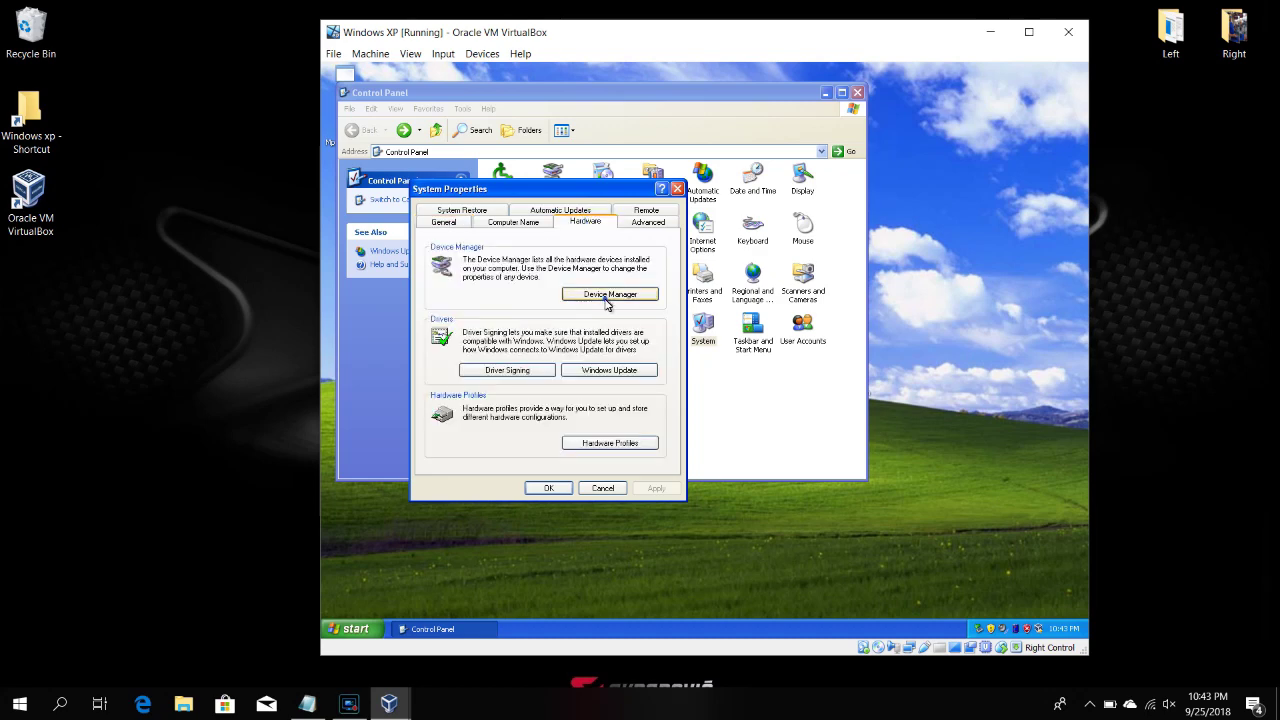
click(607, 300)
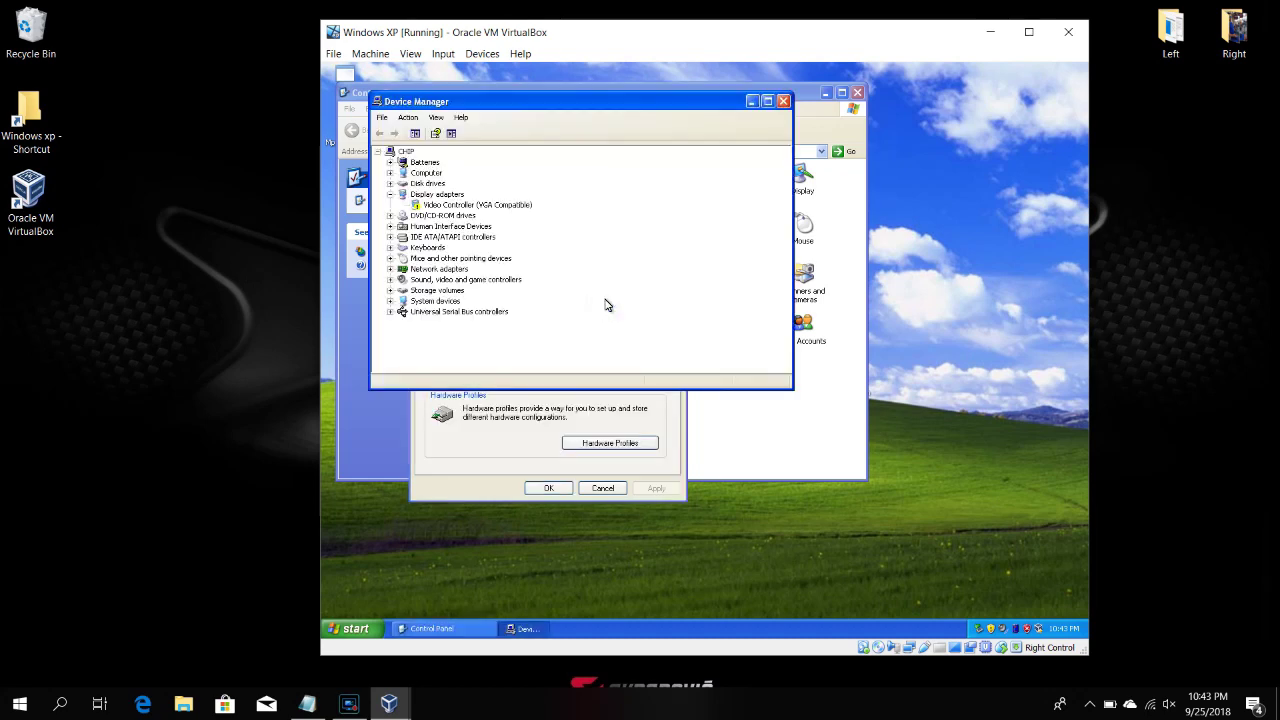
click(391, 311)
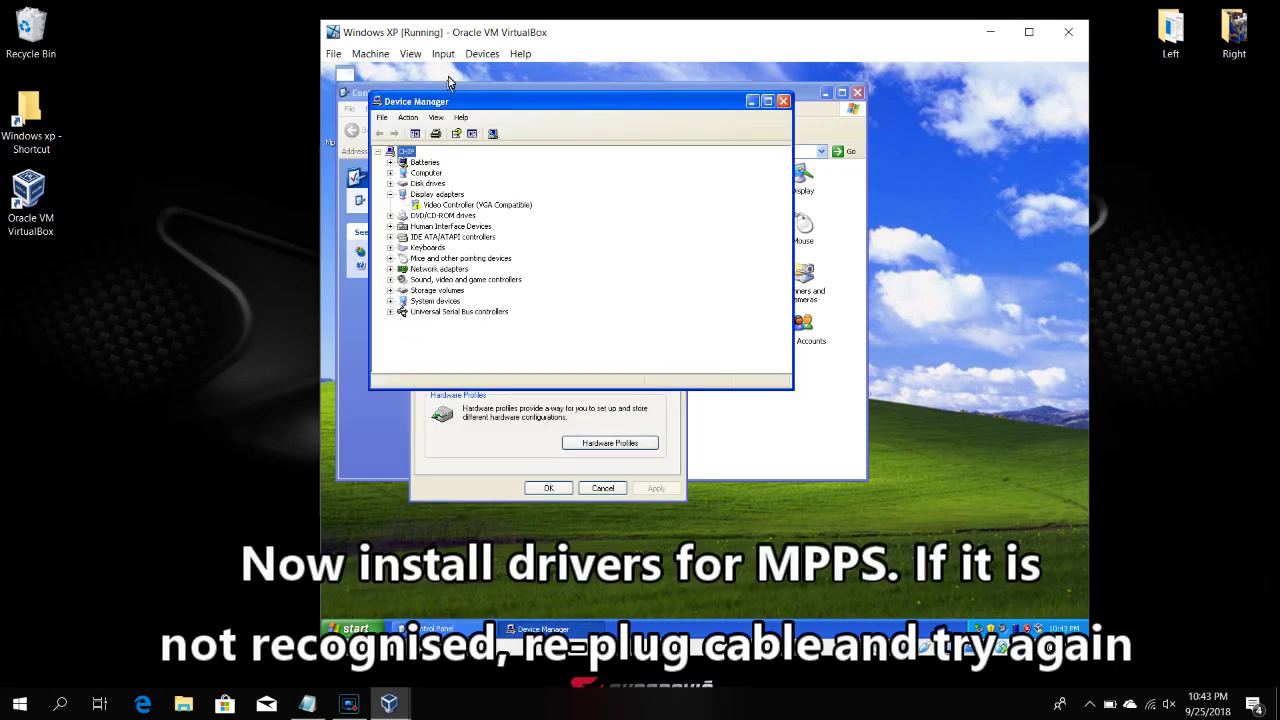
Try twice to attach the USB device Unknown device 1C43:0500 to the Windows XP virtual machine, dismissing the notices
click(482, 53)
mouse_move(560, 124)
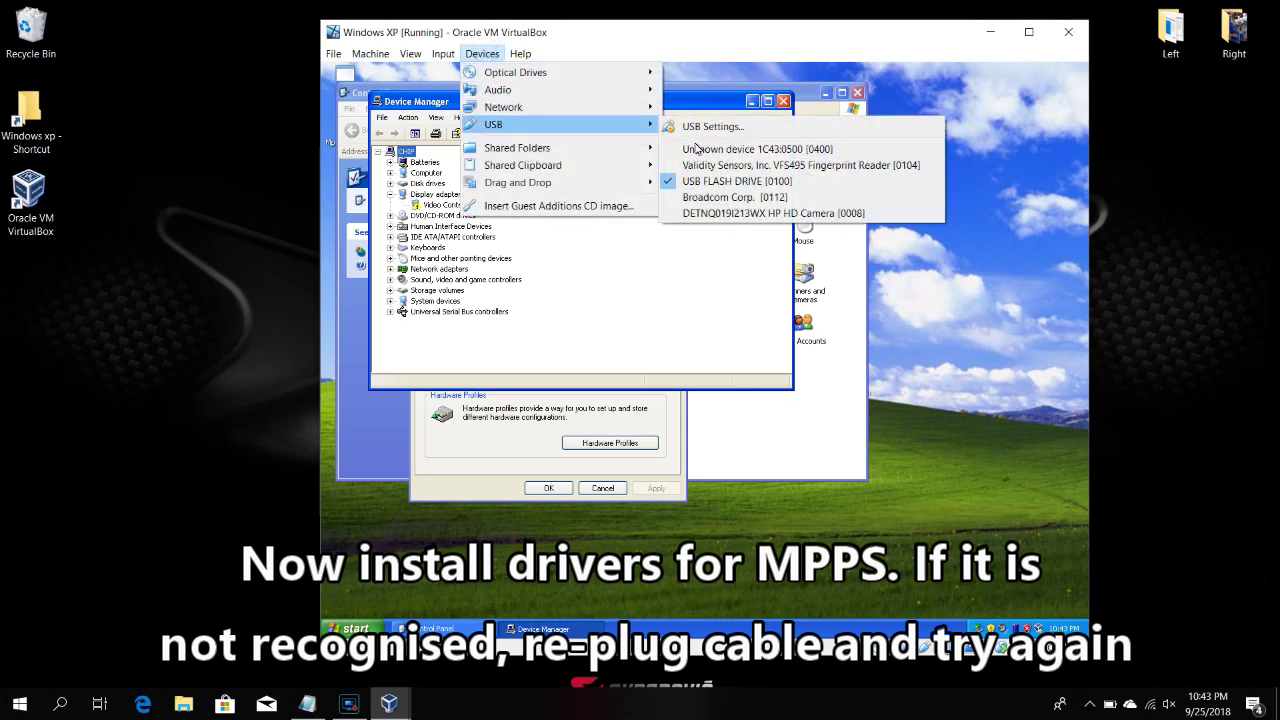
click(738, 150)
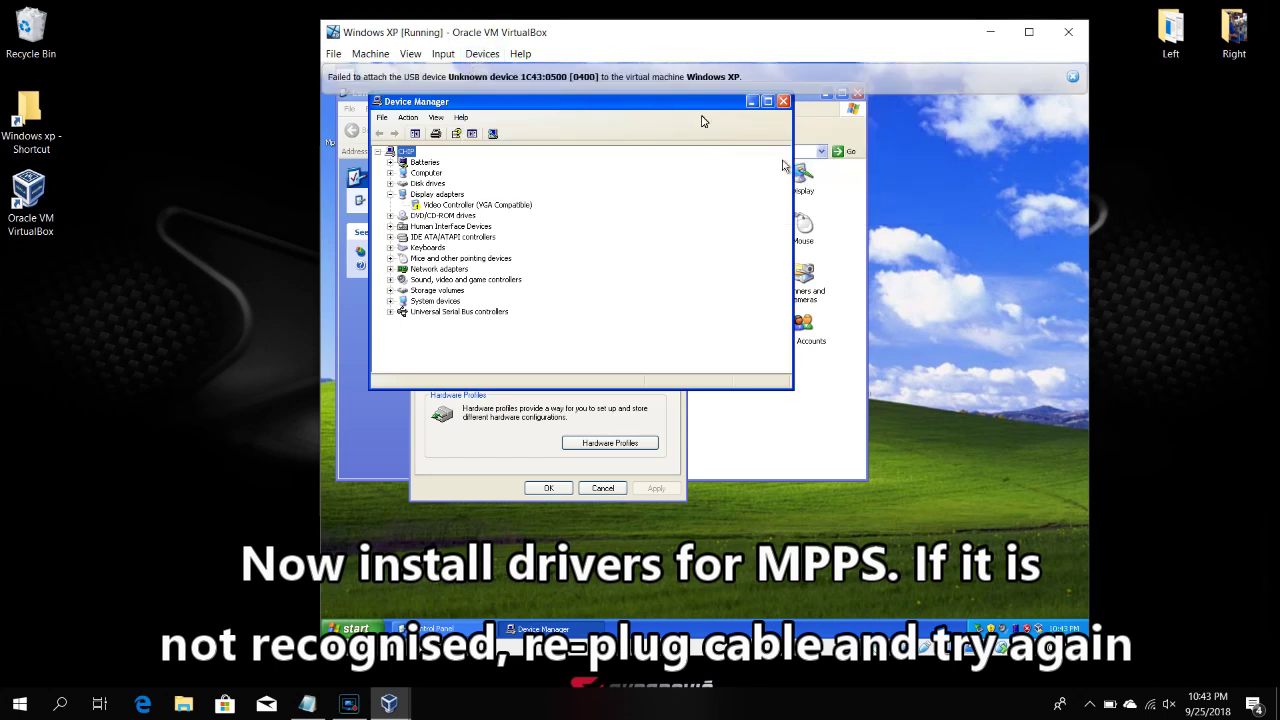
mouse_move(665, 94)
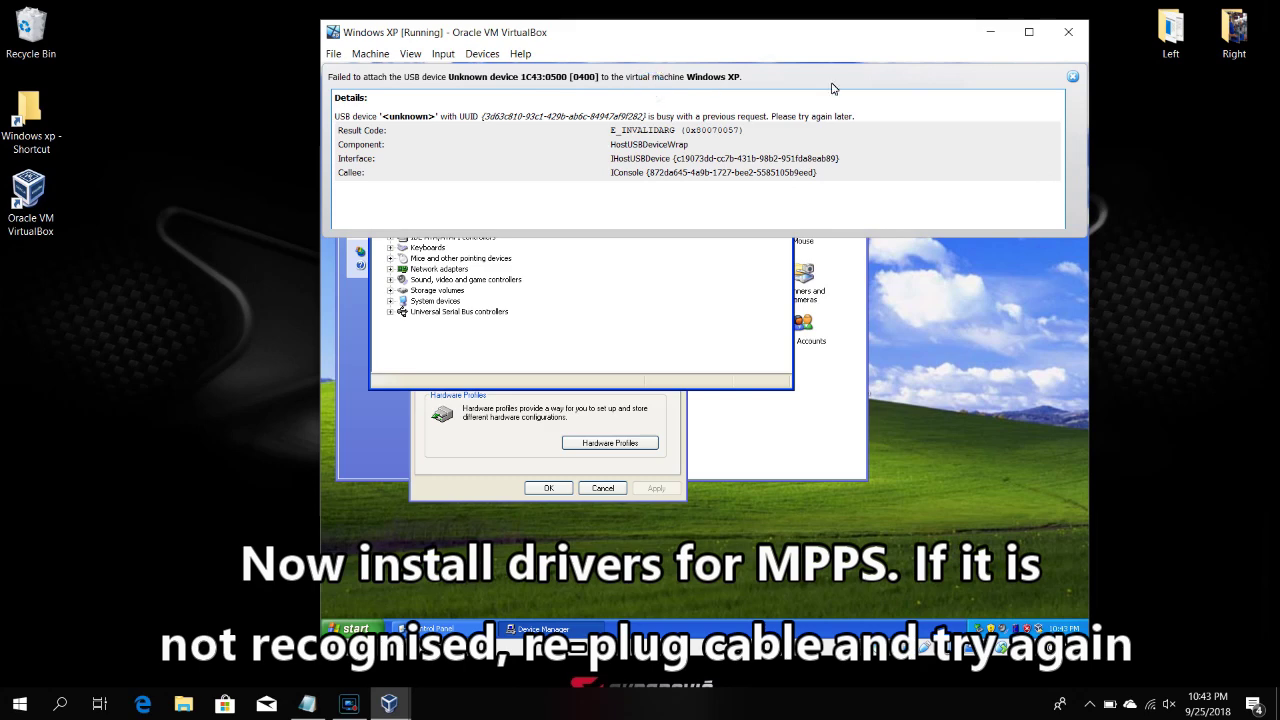
click(1073, 80)
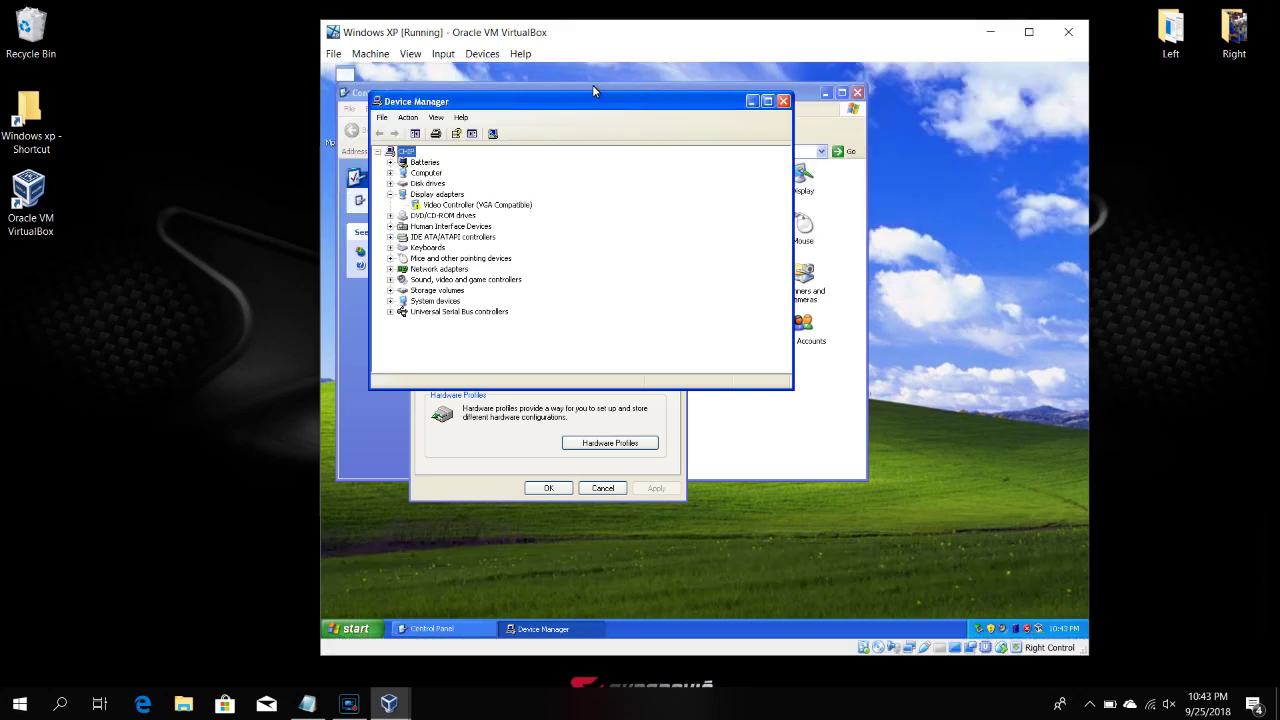
click(482, 53)
mouse_move(533, 126)
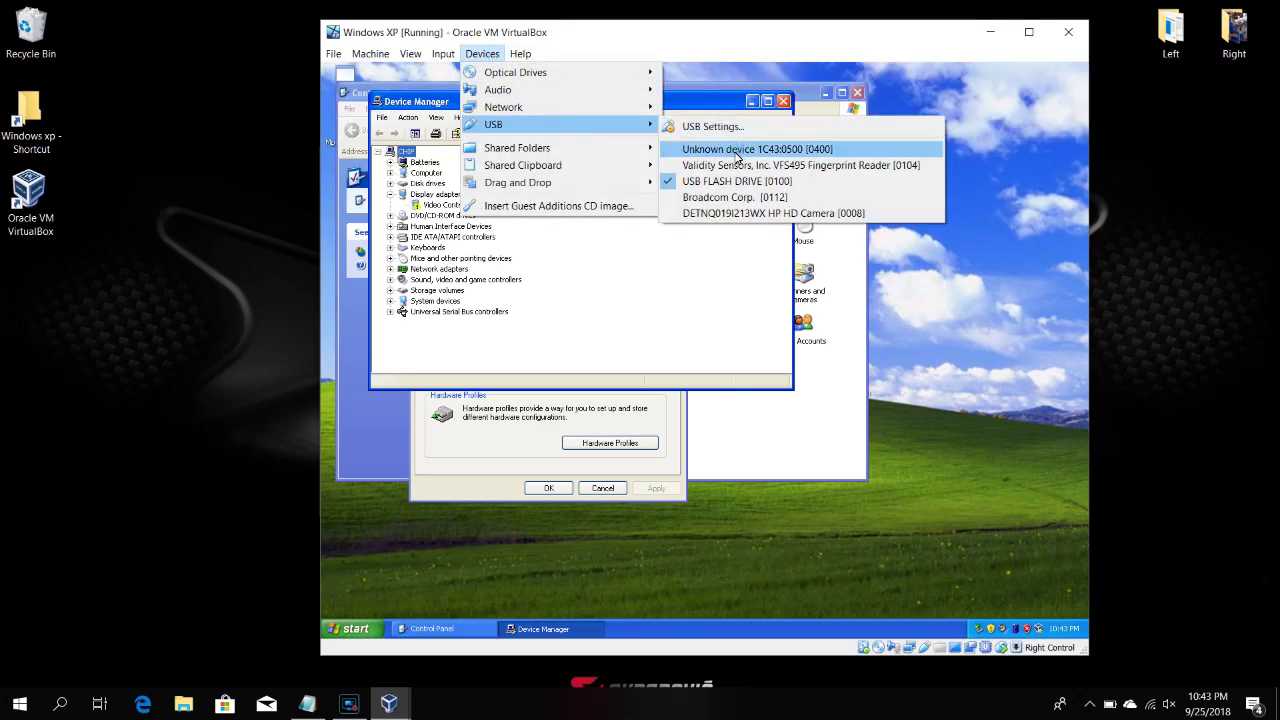
click(738, 150)
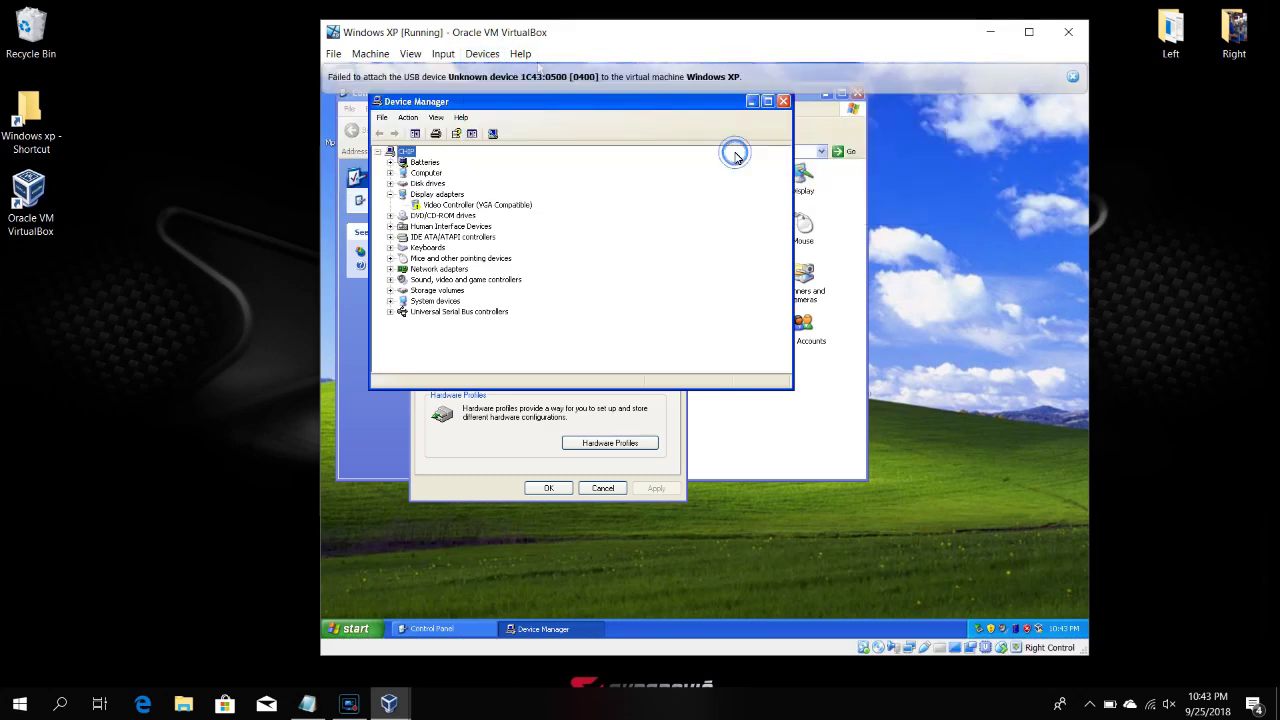
click(1073, 77)
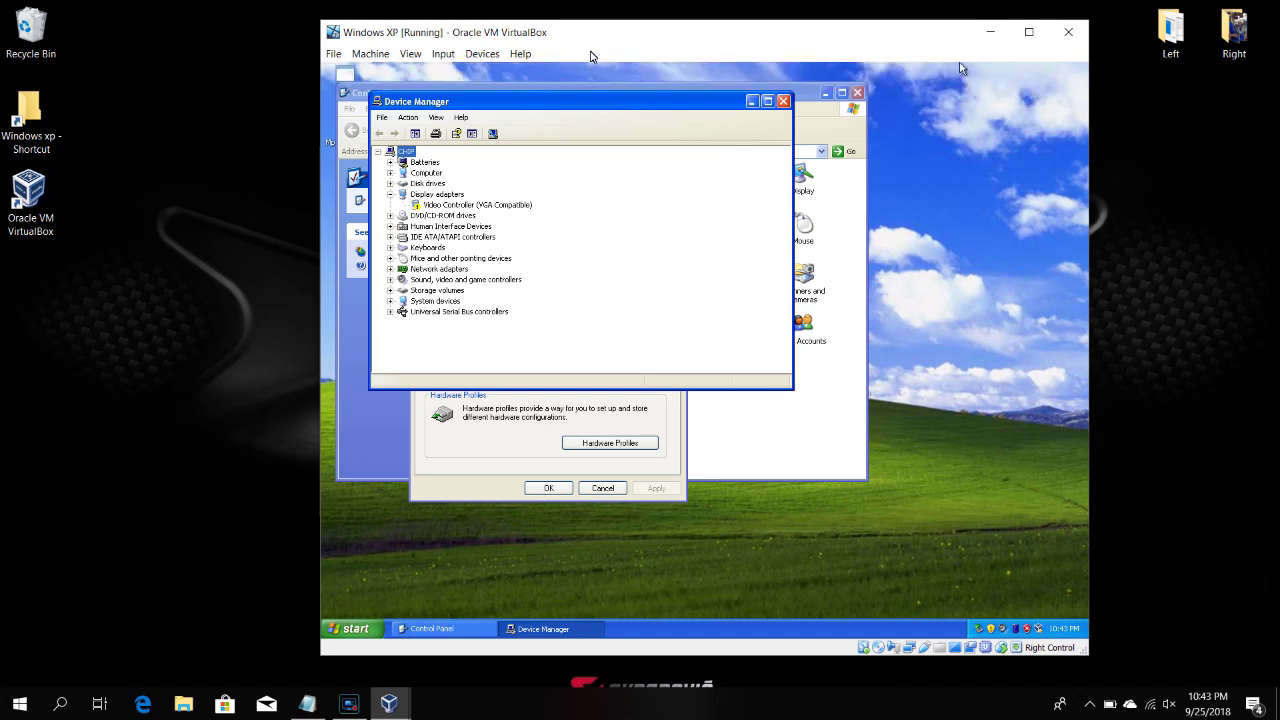
Leave the virtual machine's USB device list and cancel the Found New Hardware Wizard
click(482, 54)
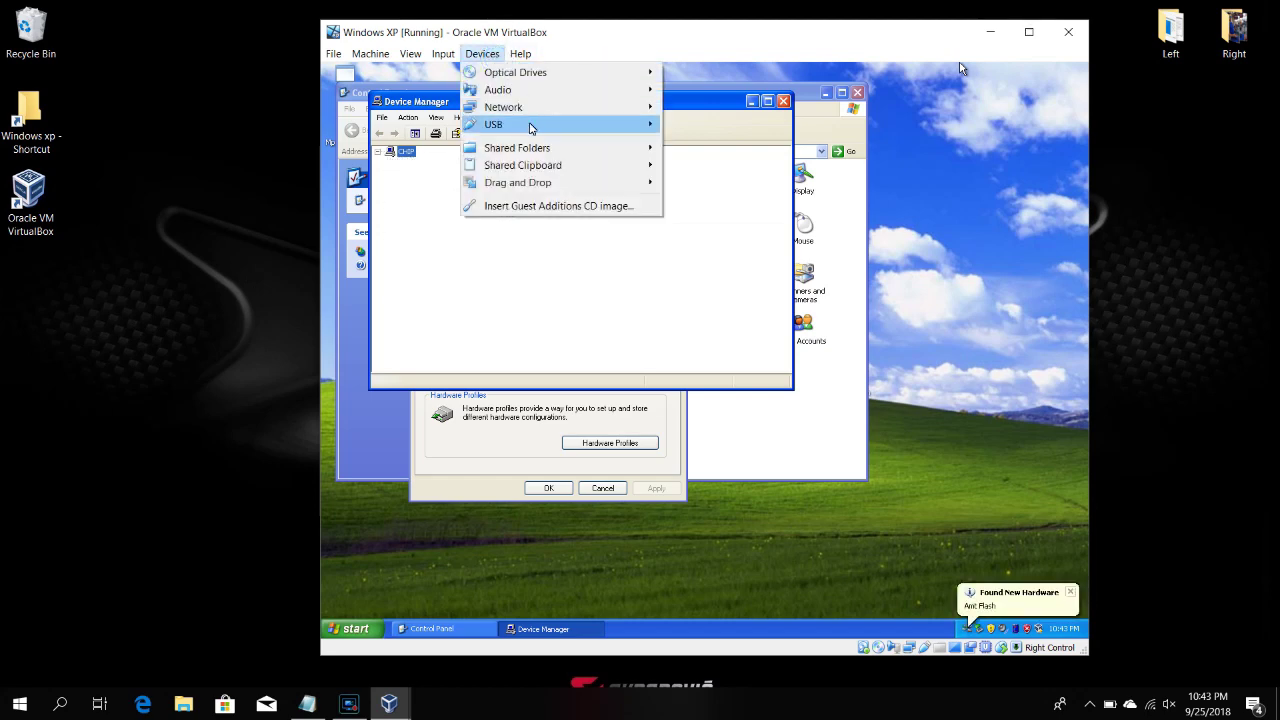
mouse_move(533, 126)
click(694, 252)
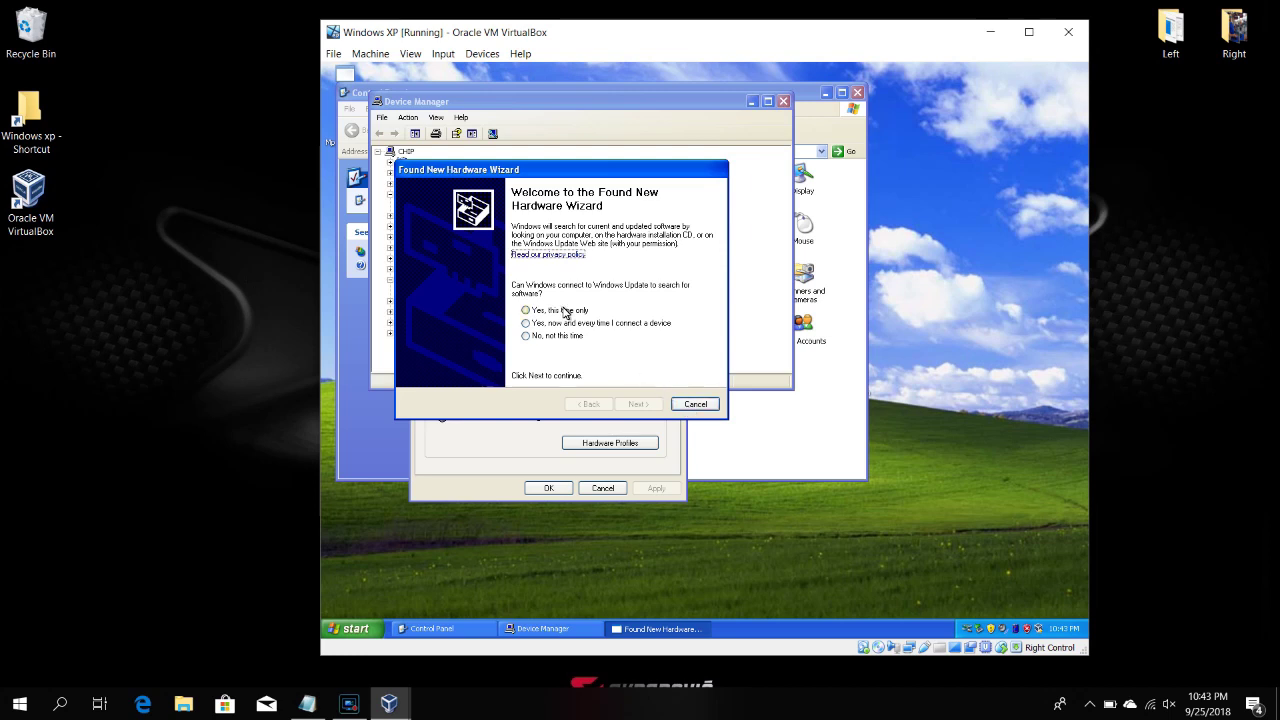
click(697, 405)
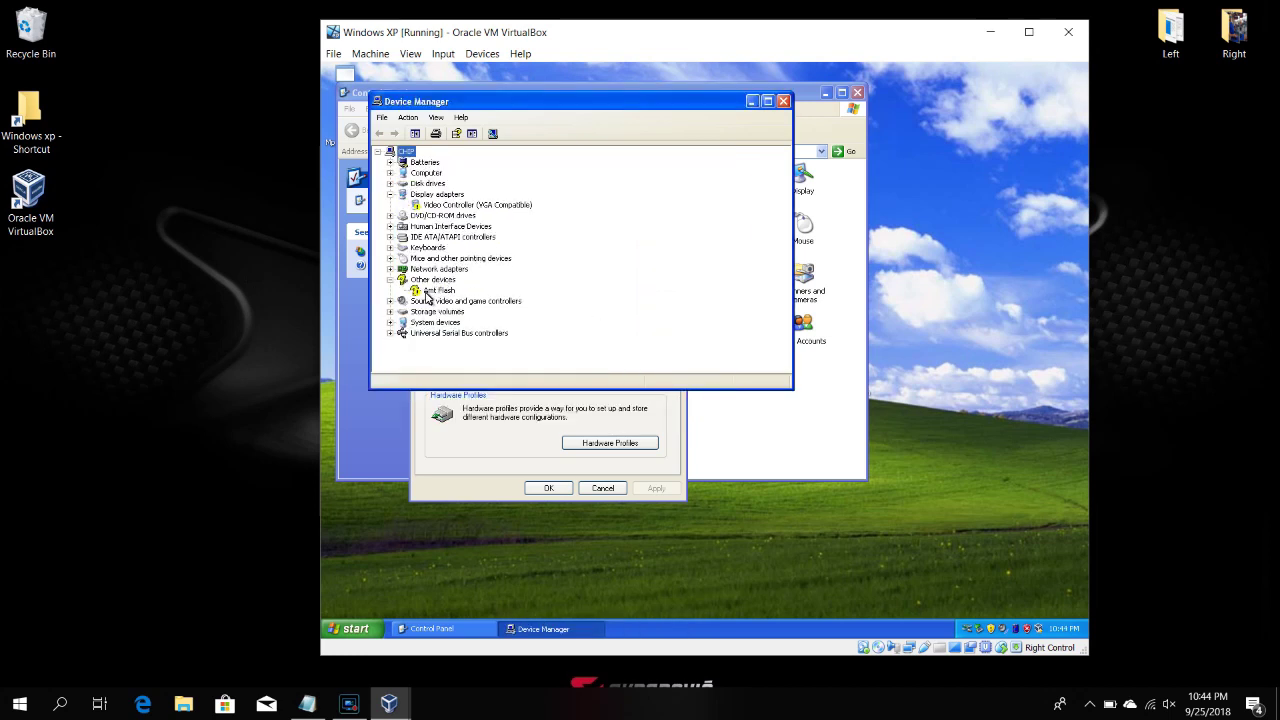
Start updating the Amt Flash driver, allowing Windows Update this time only and installing from a specific location included in the search
right_click(430, 292)
click(450, 298)
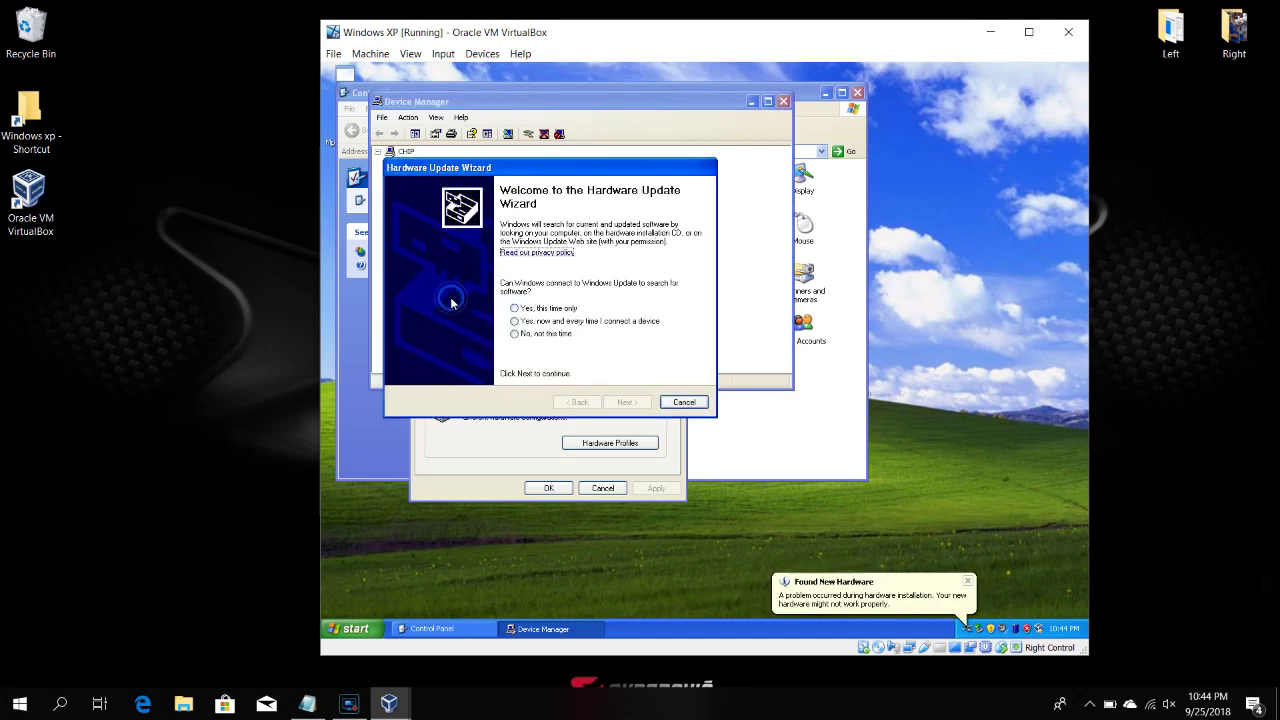
click(549, 309)
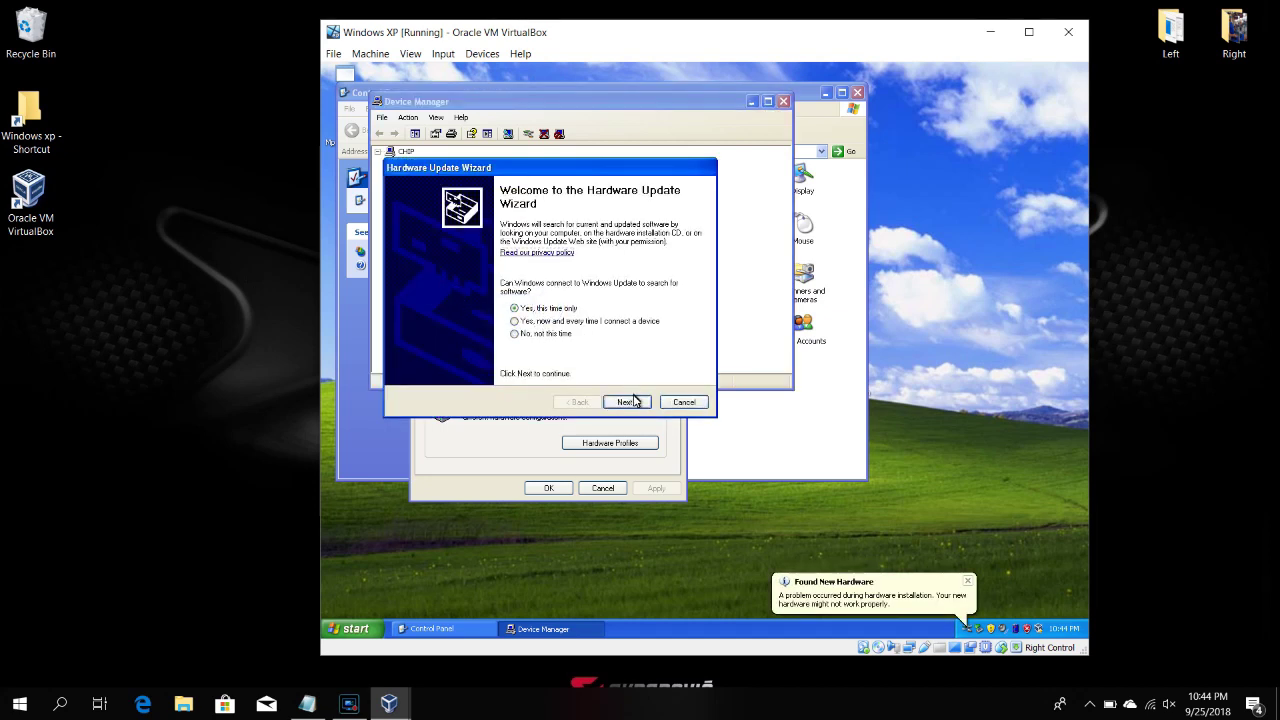
click(627, 401)
click(582, 350)
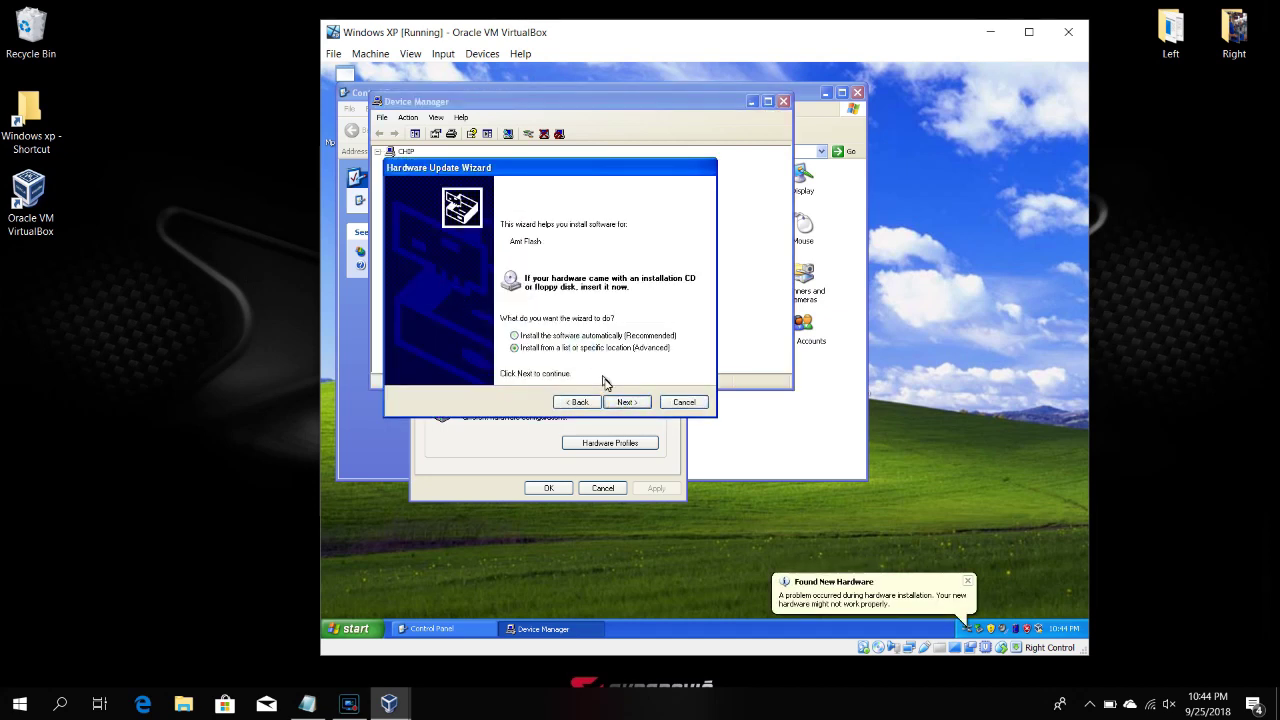
click(627, 402)
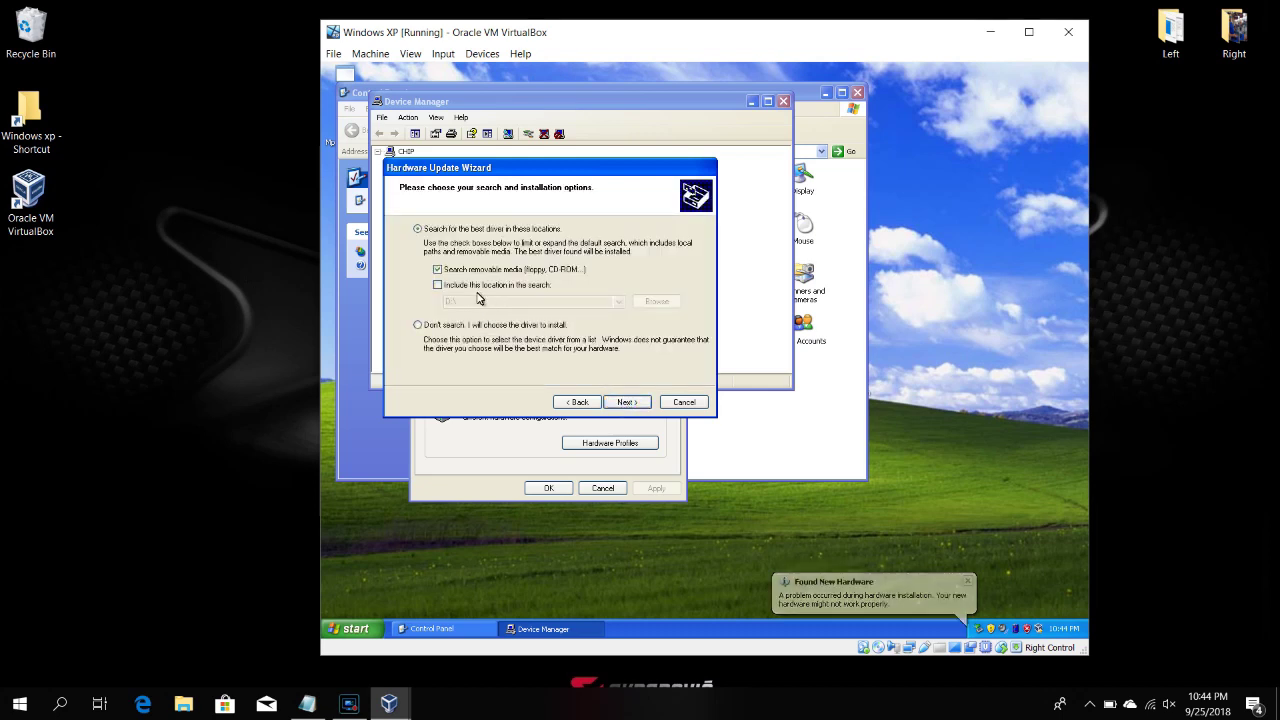
click(438, 285)
click(473, 326)
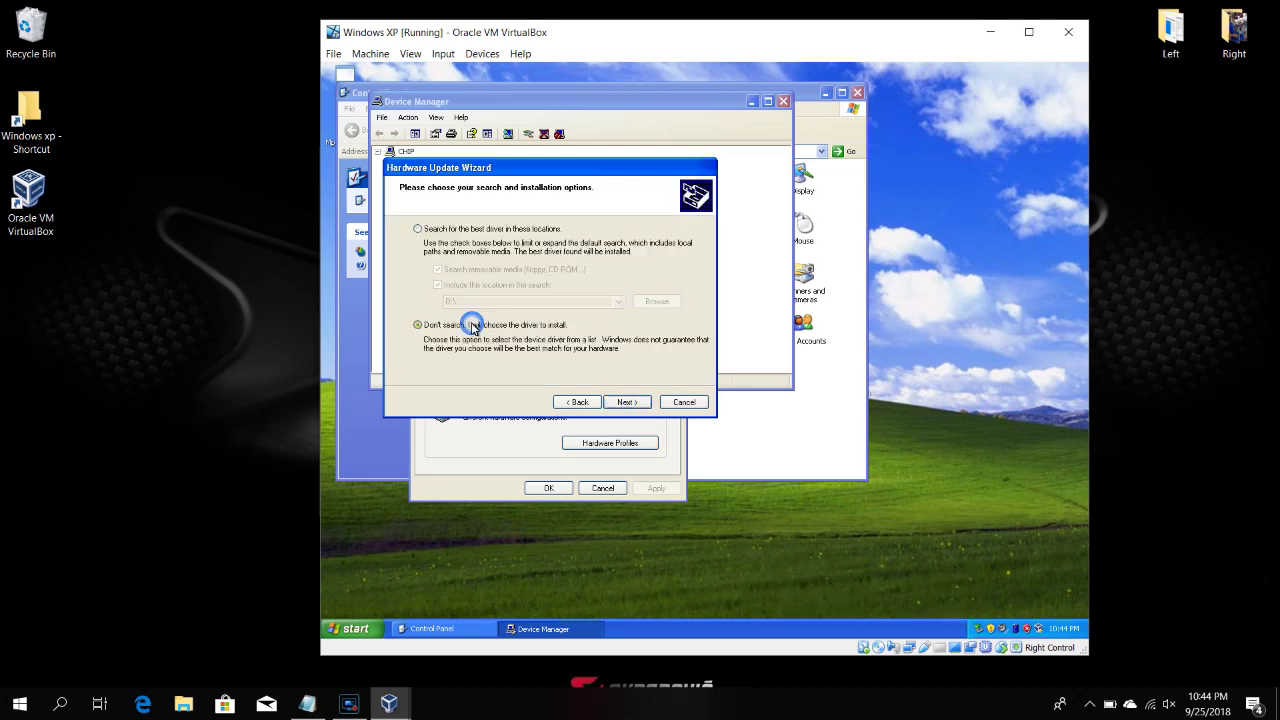
click(627, 402)
click(585, 402)
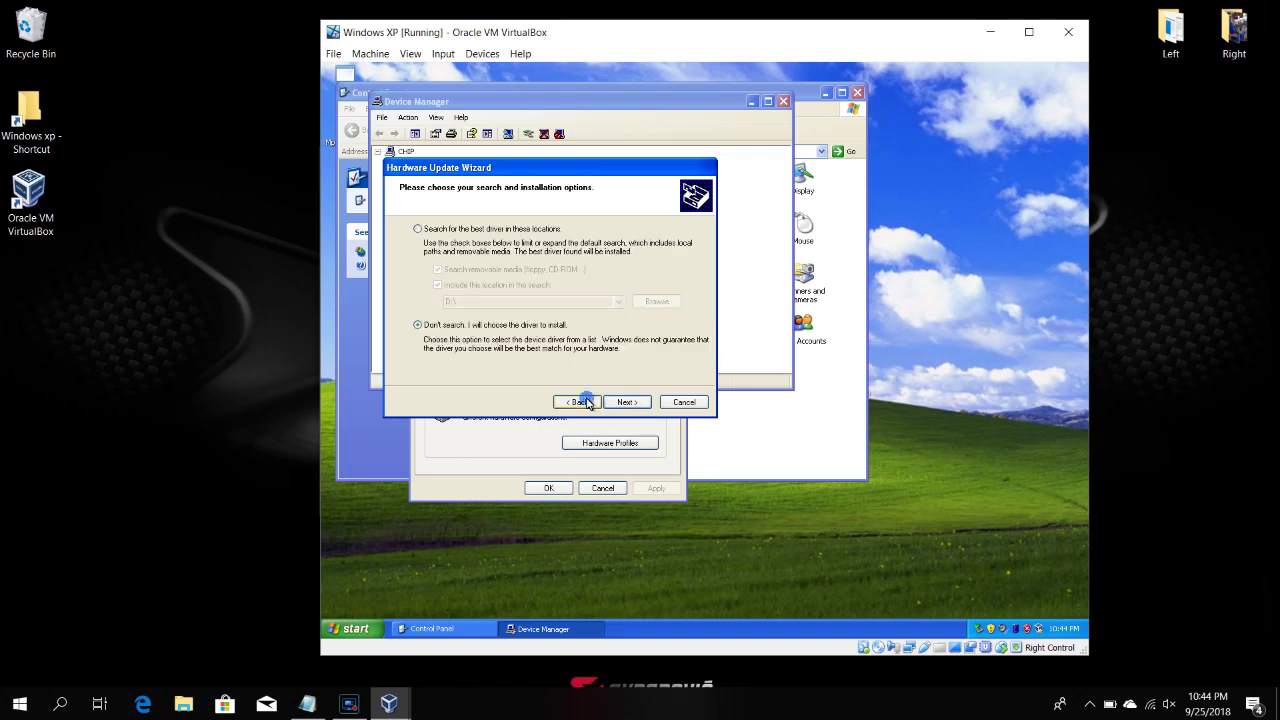
click(452, 233)
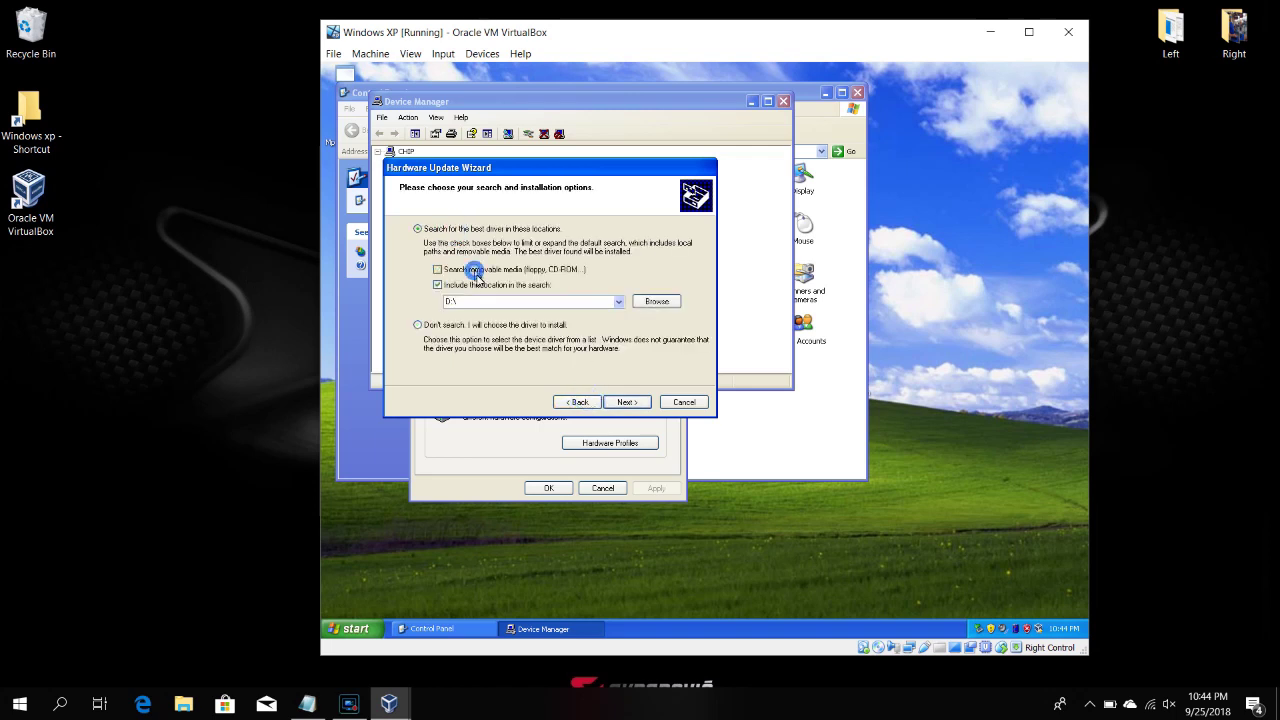
Install the Amt Flash driver from the Device Driver folder inside the MPPS folder on Local Disk (C:) and finish the update wizard
click(472, 270)
click(651, 302)
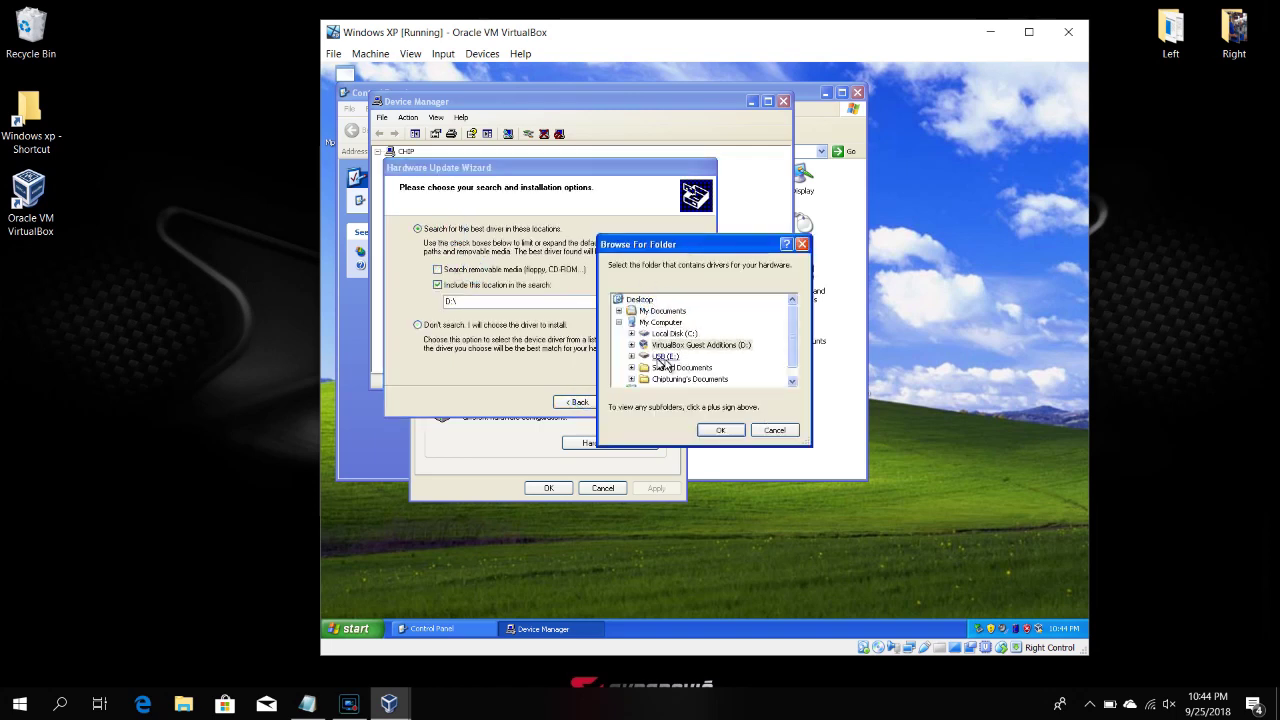
double_click(655, 334)
click(644, 356)
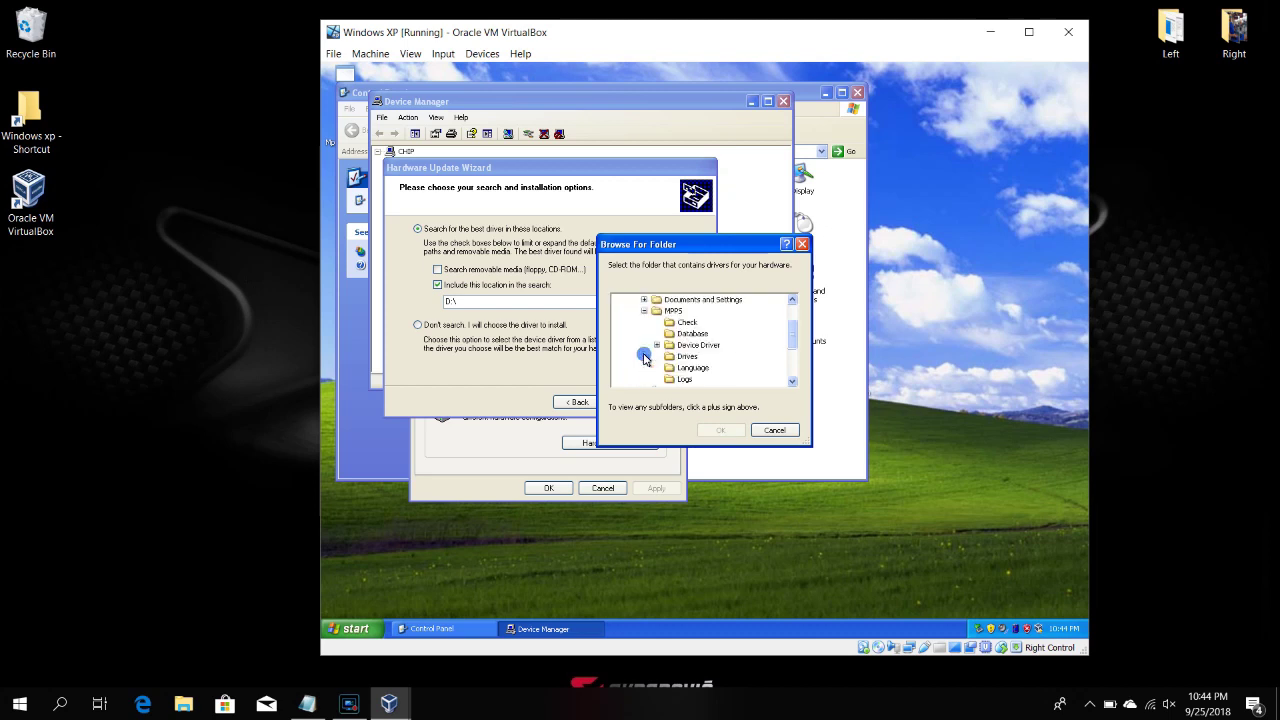
click(669, 348)
double_click(669, 350)
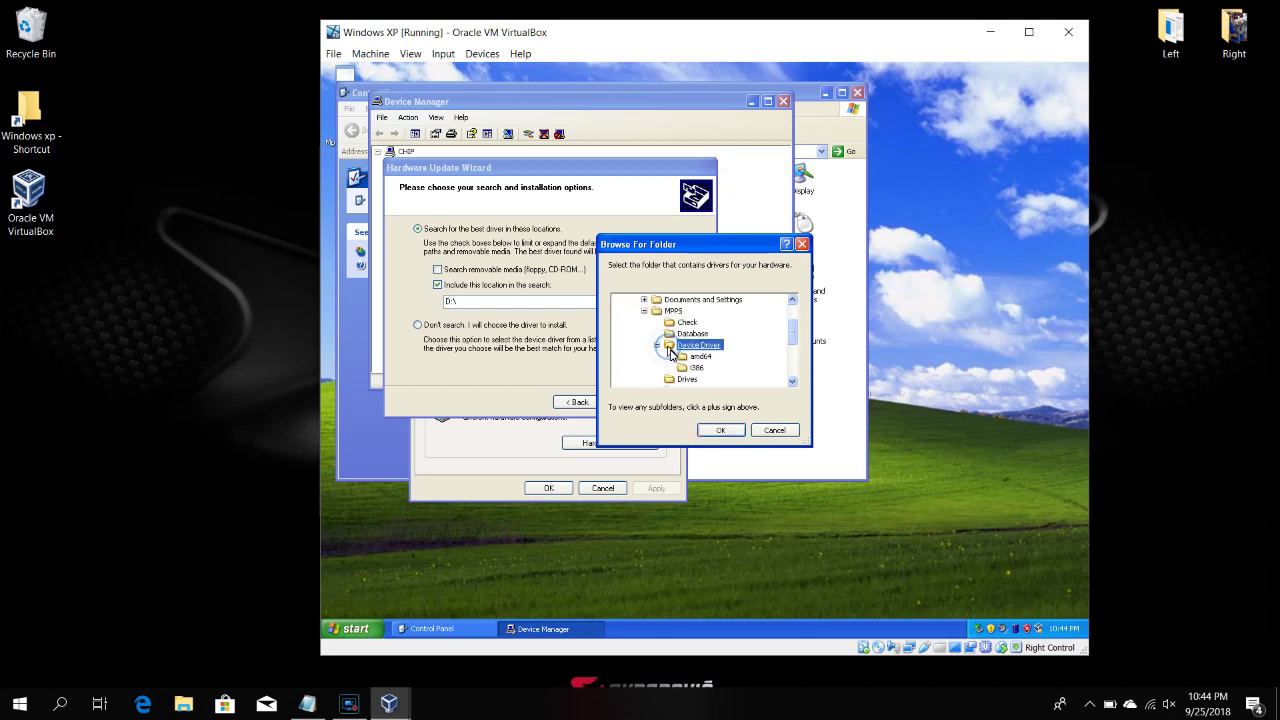
click(720, 430)
click(636, 405)
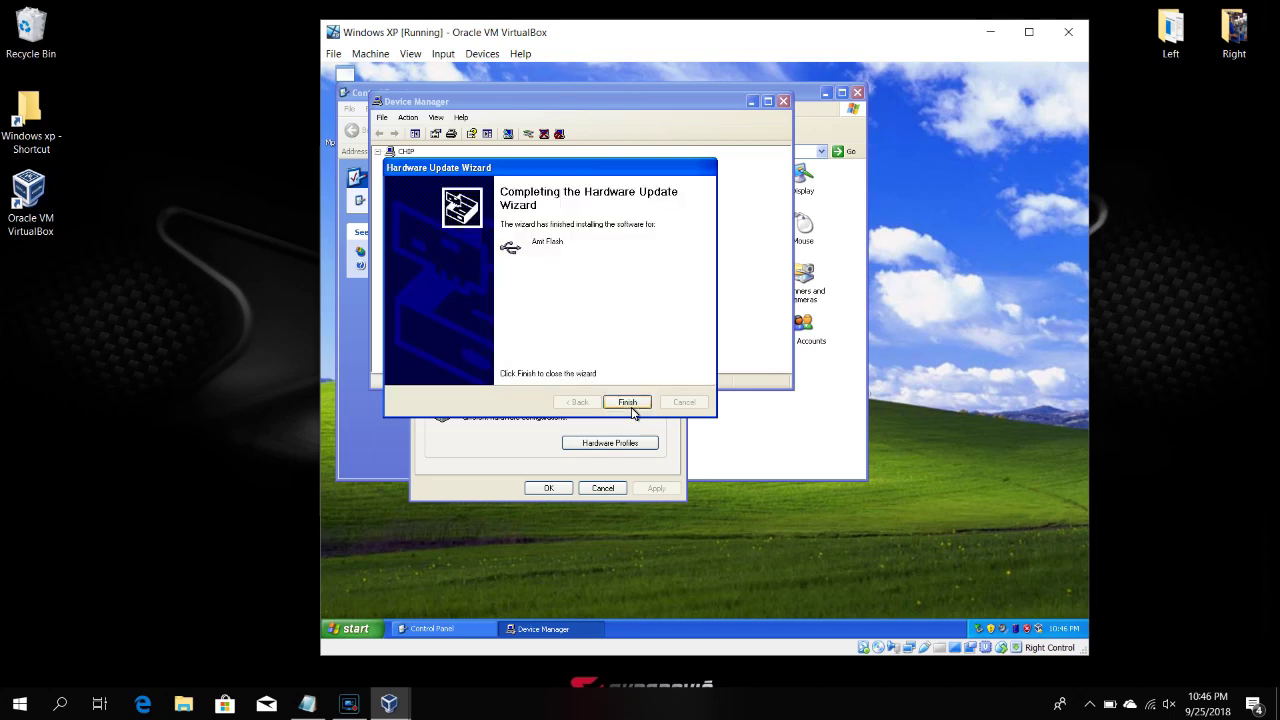
click(627, 402)
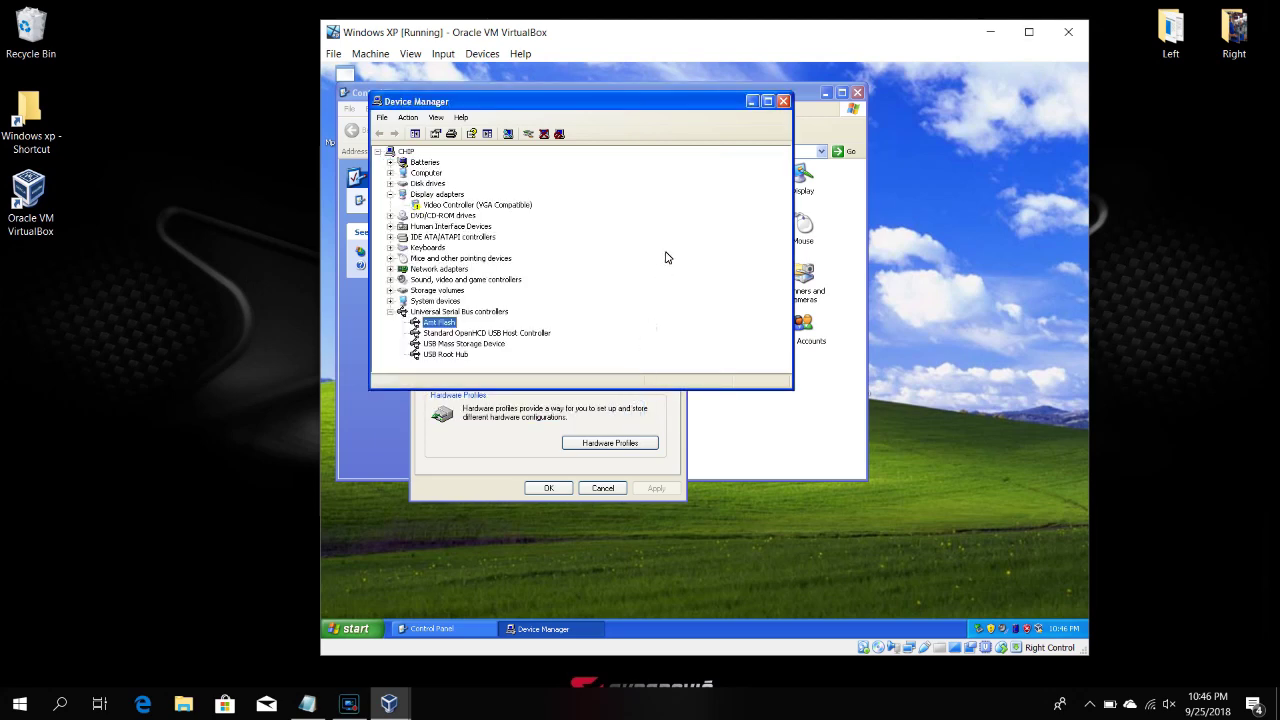
Close Device Manager, System Properties and Control Panel to return to the Windows XP desktop
click(784, 101)
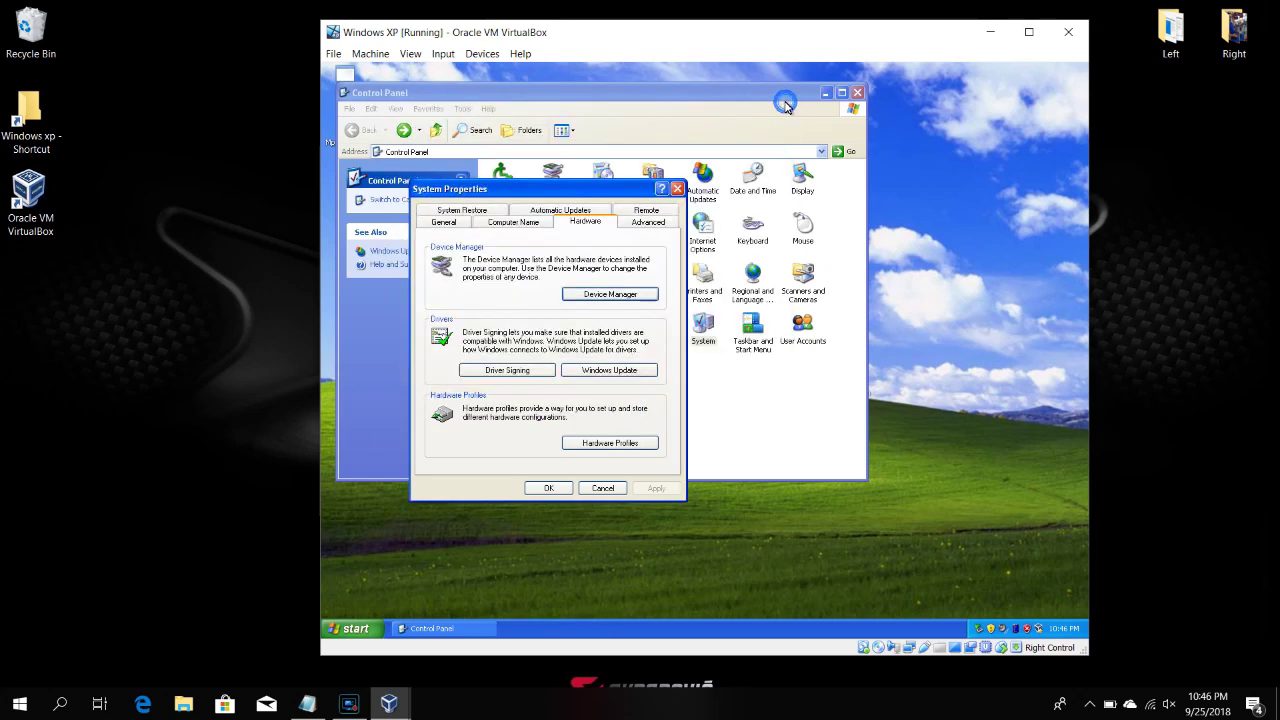
click(678, 189)
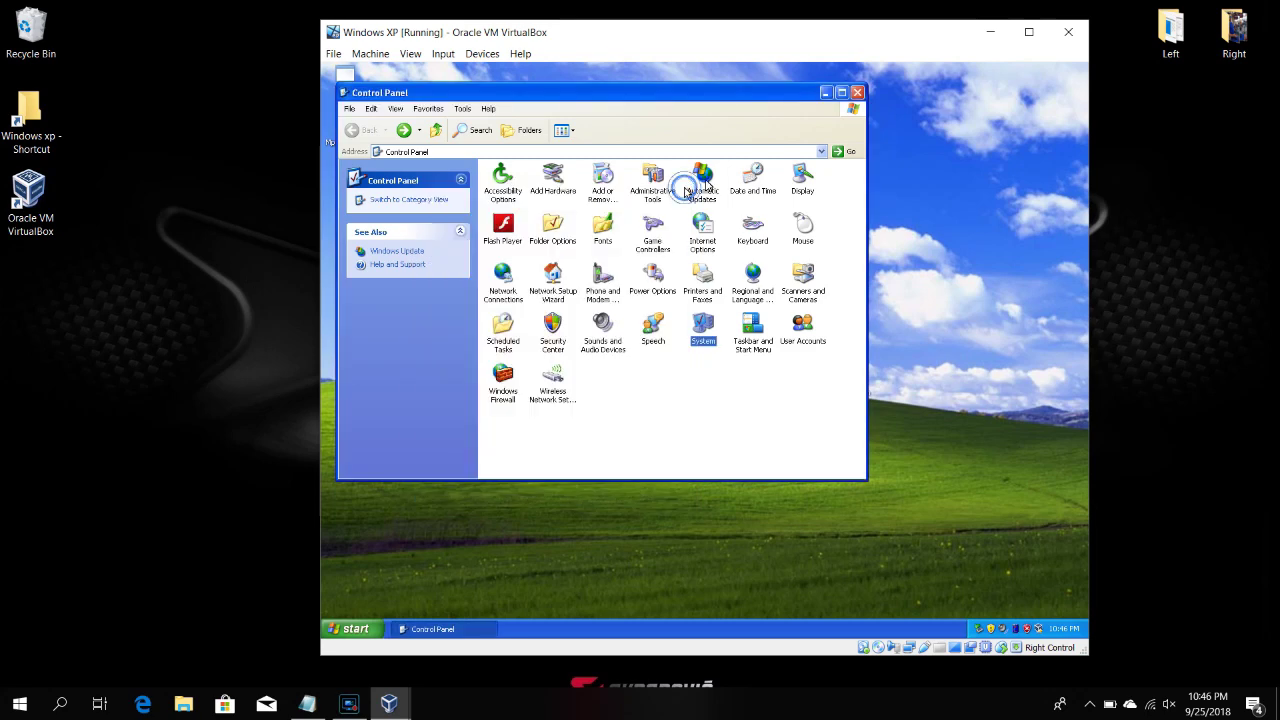
click(856, 93)
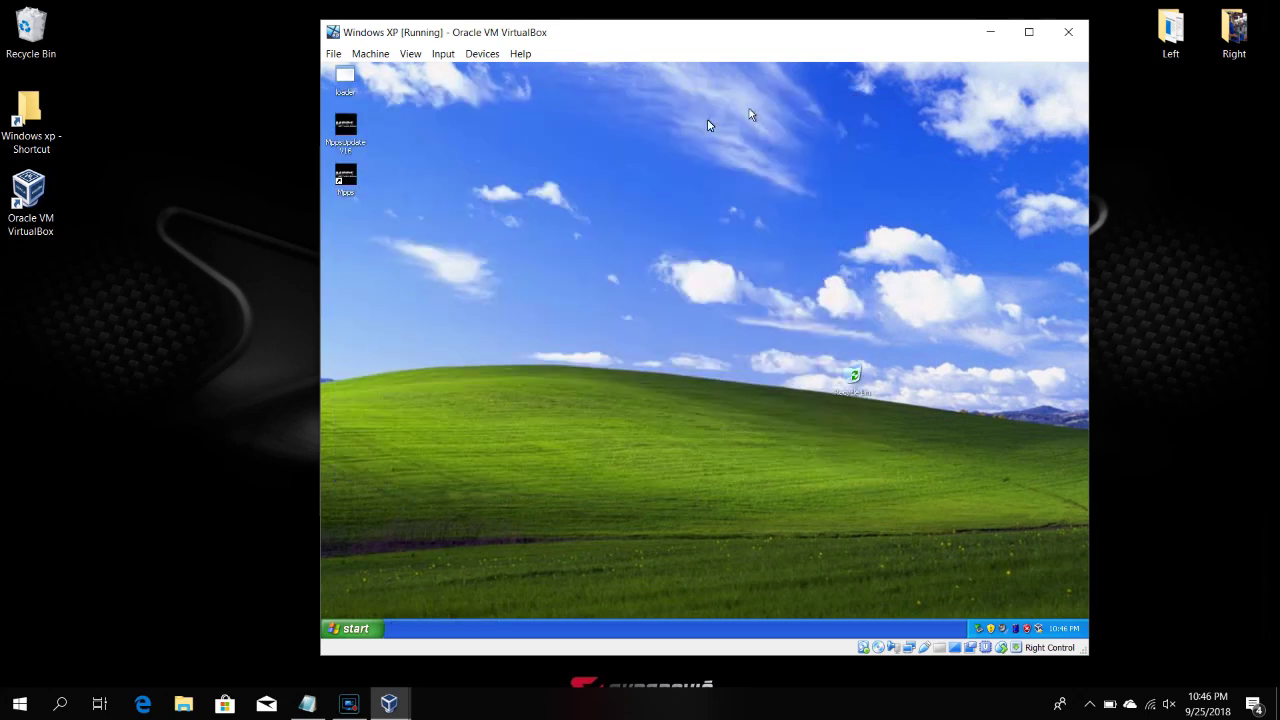
Run the loader from the desktop and have it launch the Mpps executable from the MPPS folder on Local Disk (C:) as a new program
double_click(349, 90)
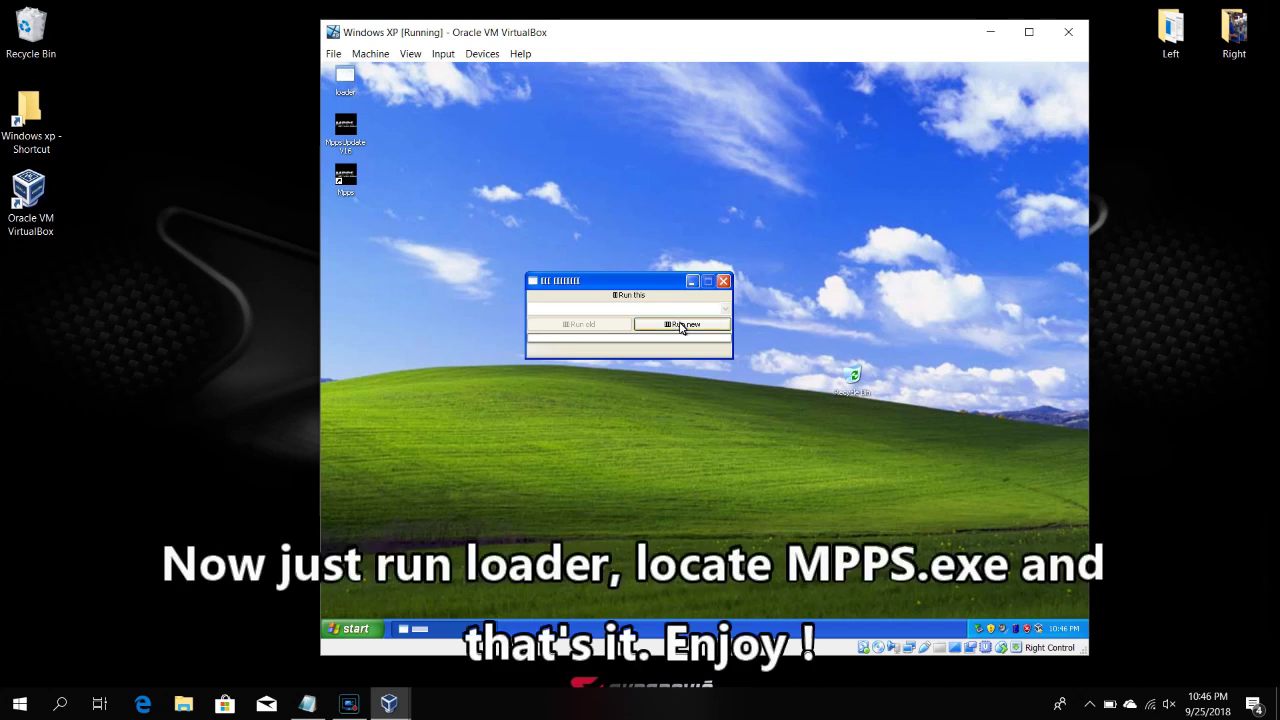
click(678, 325)
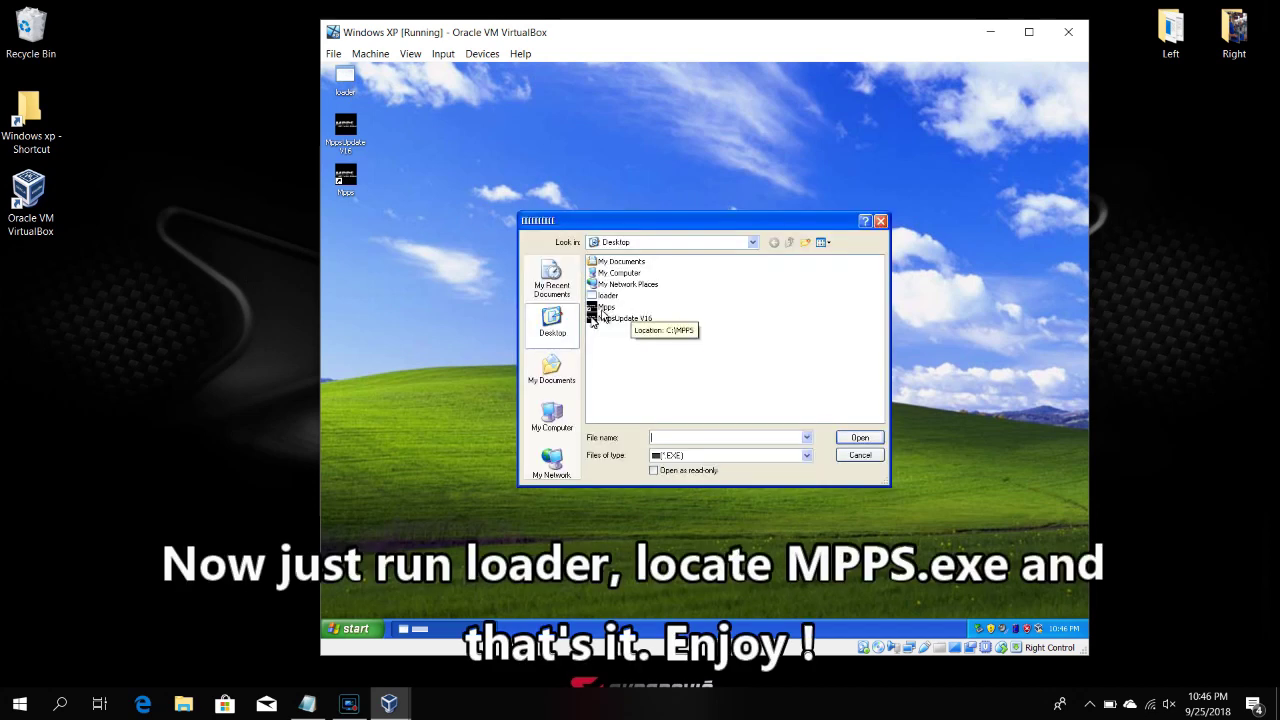
click(548, 419)
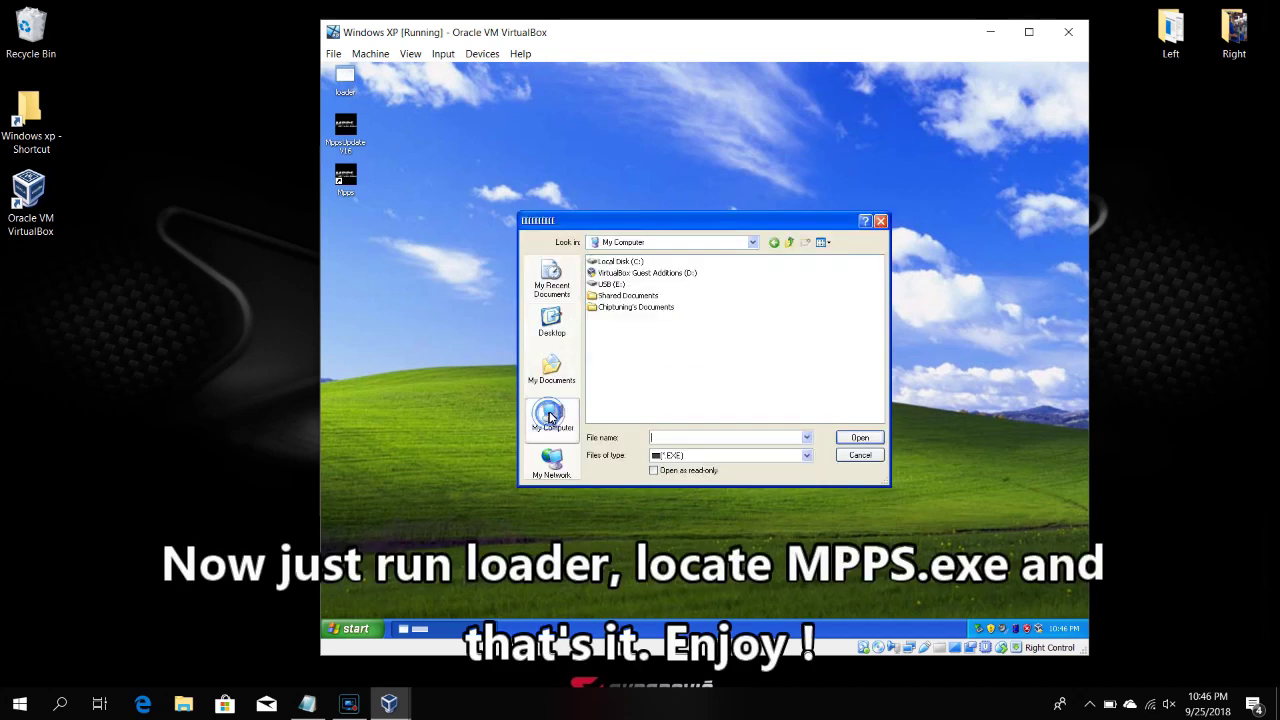
double_click(612, 263)
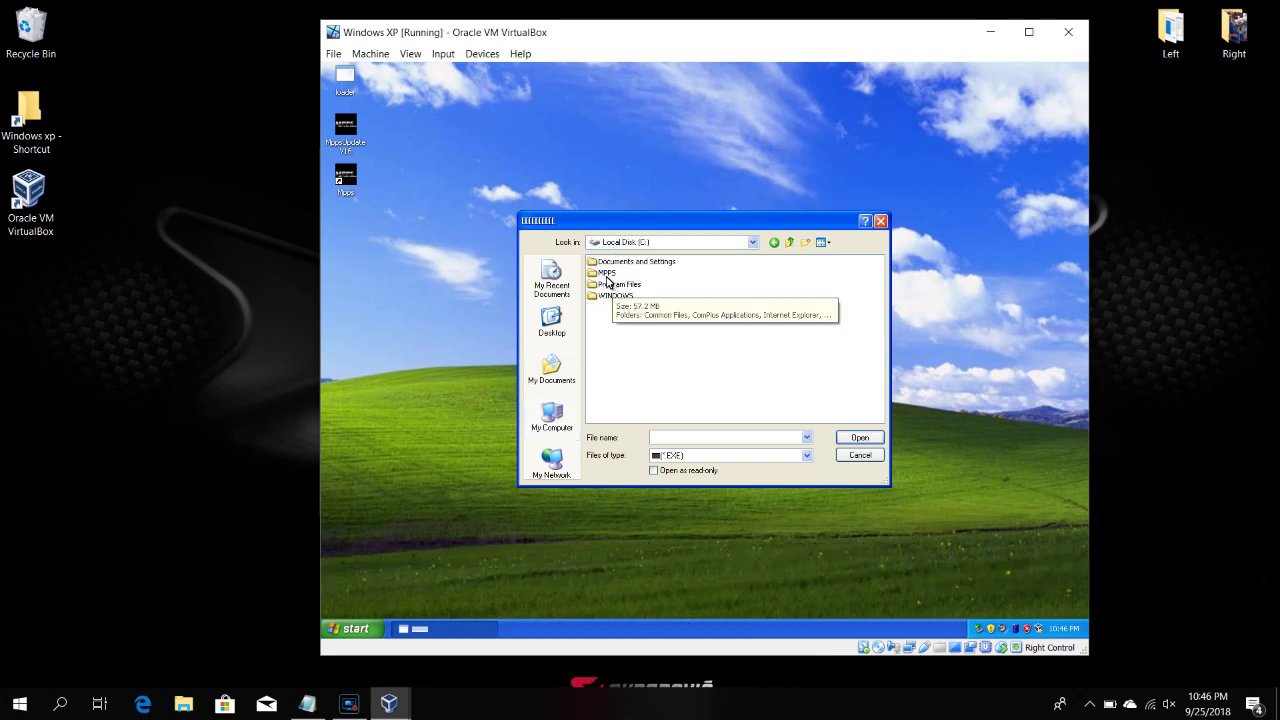
double_click(606, 273)
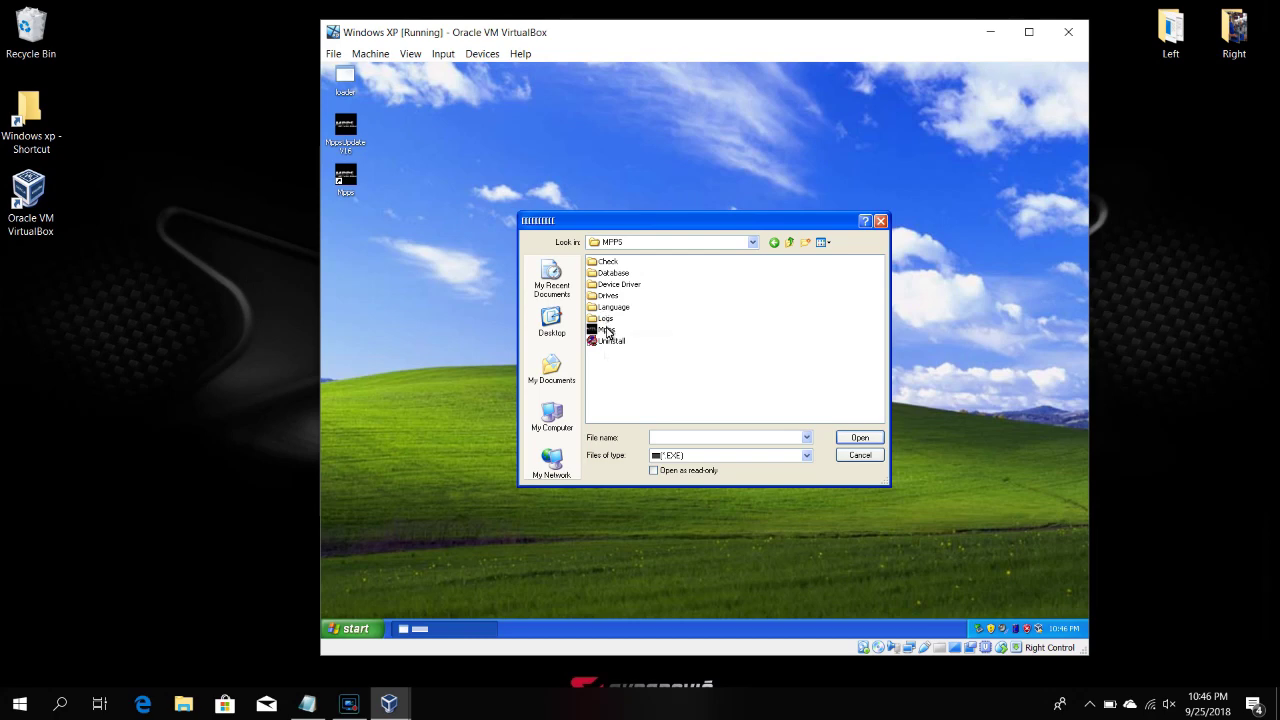
click(607, 331)
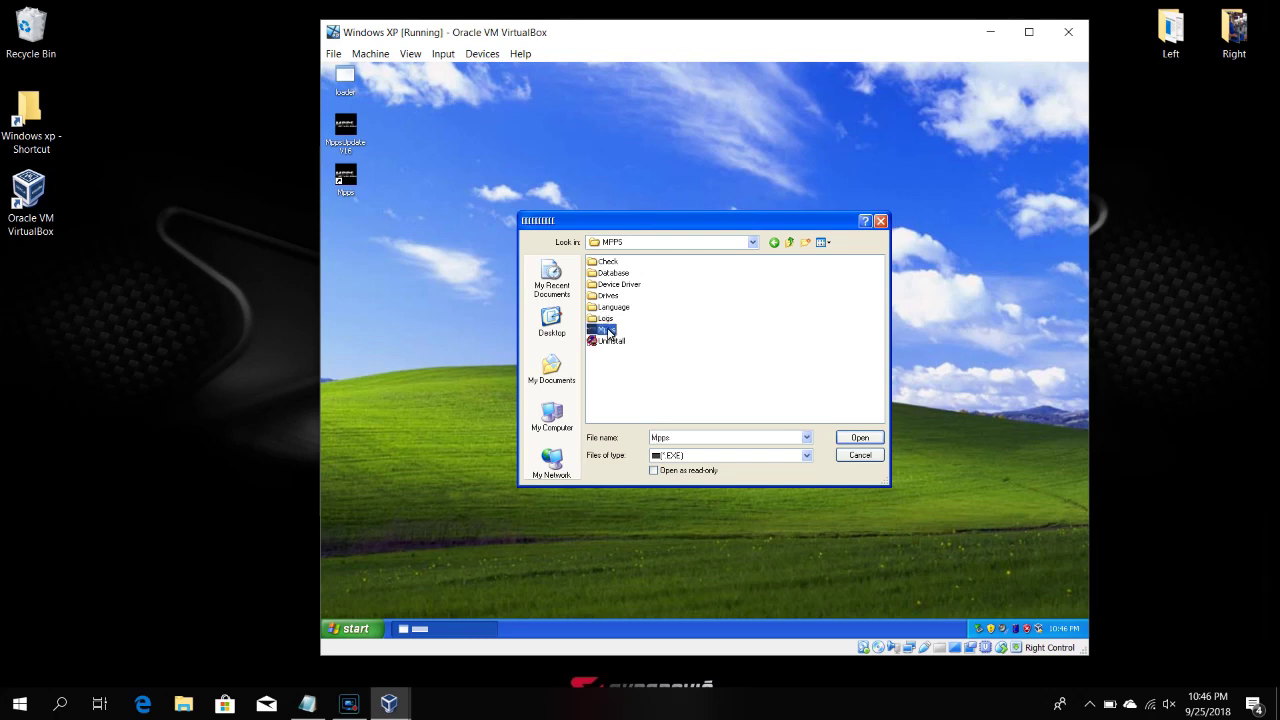
click(859, 439)
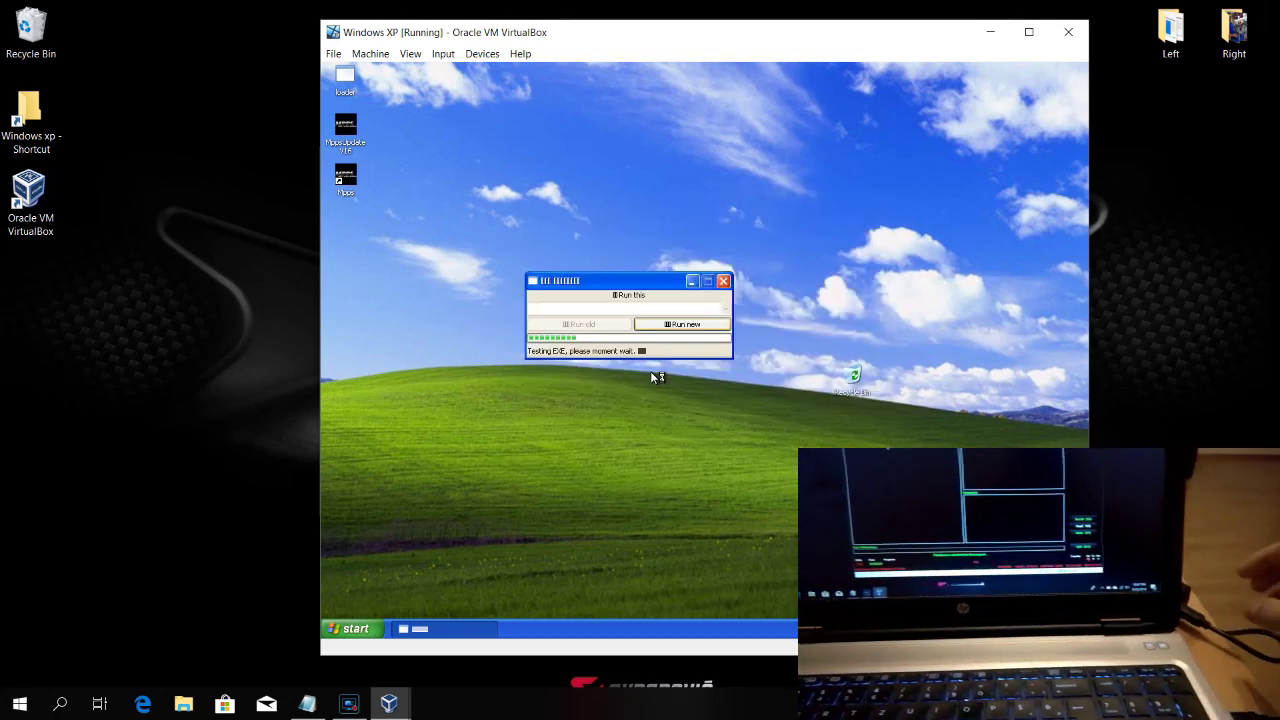